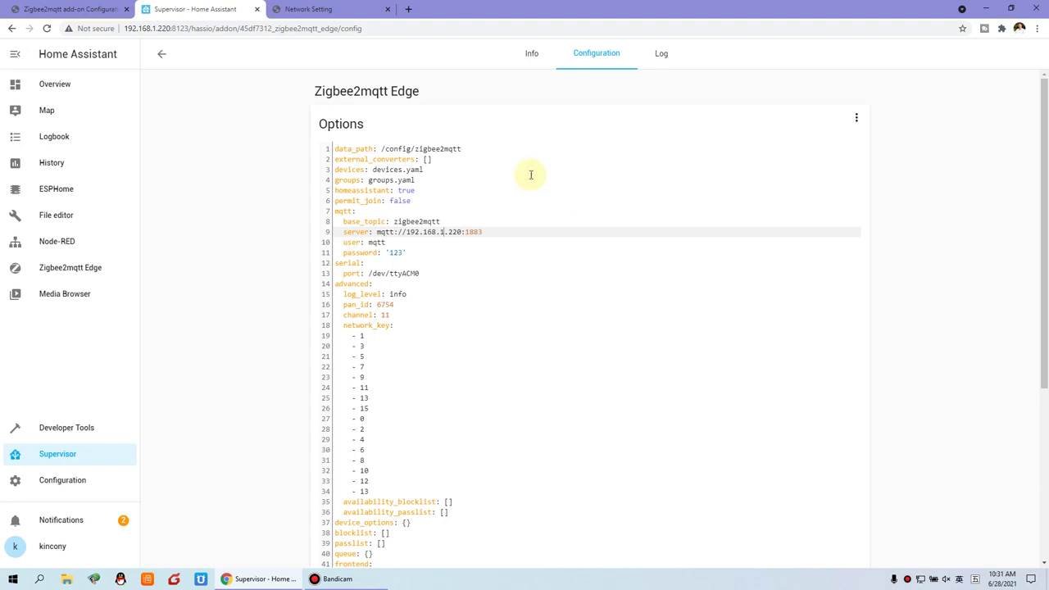
# Check the MQTT server address, port, user and password in the Zigbee2mqtt Edge options and save the configuration
pyautogui.moveTo(404, 232); pyautogui.dragTo(428, 233)
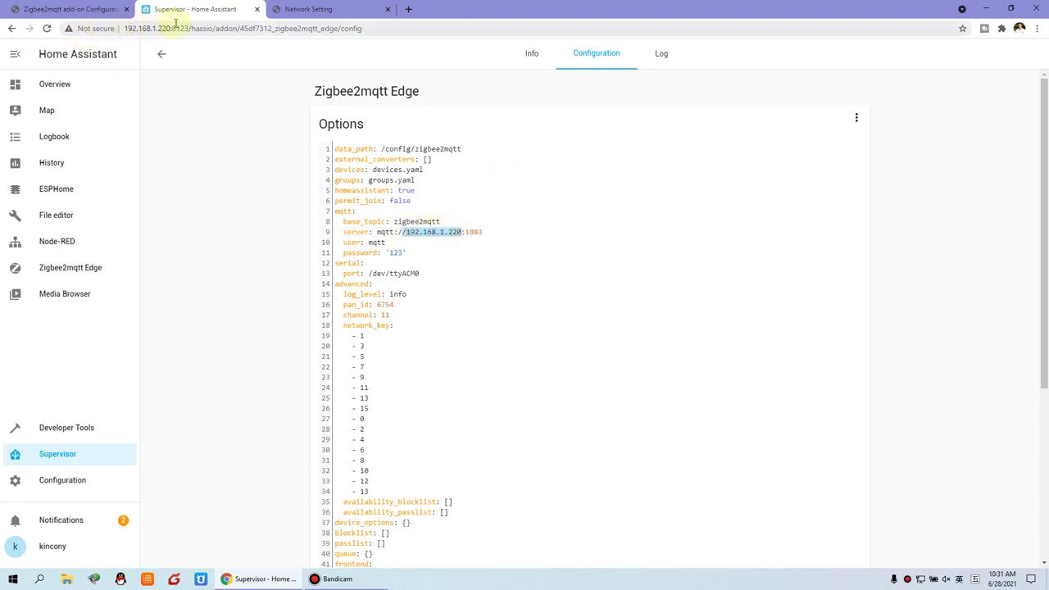
pyautogui.click(475, 233)
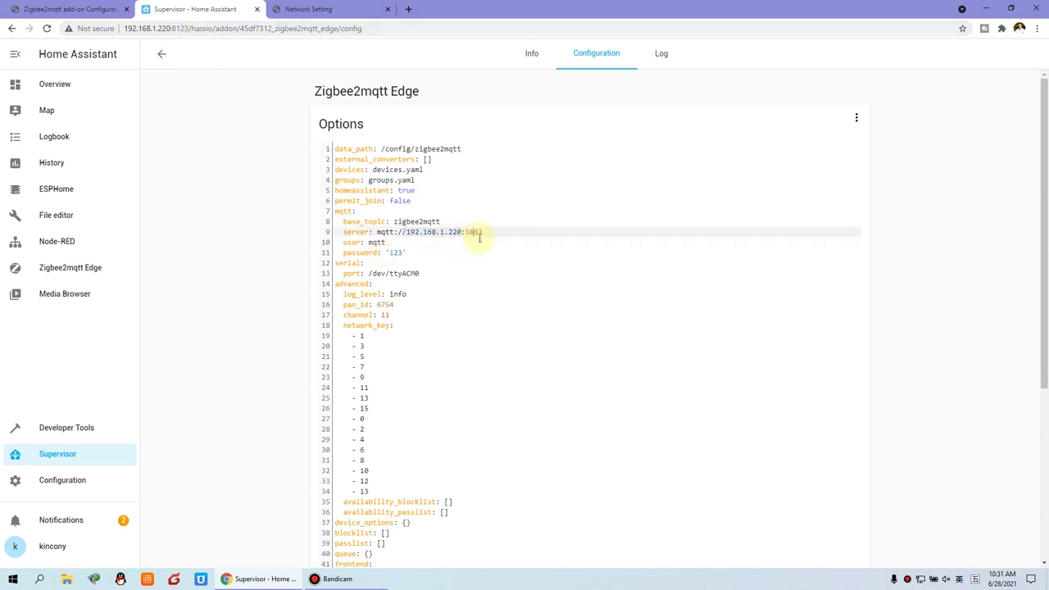
pyautogui.doubleClick(373, 243)
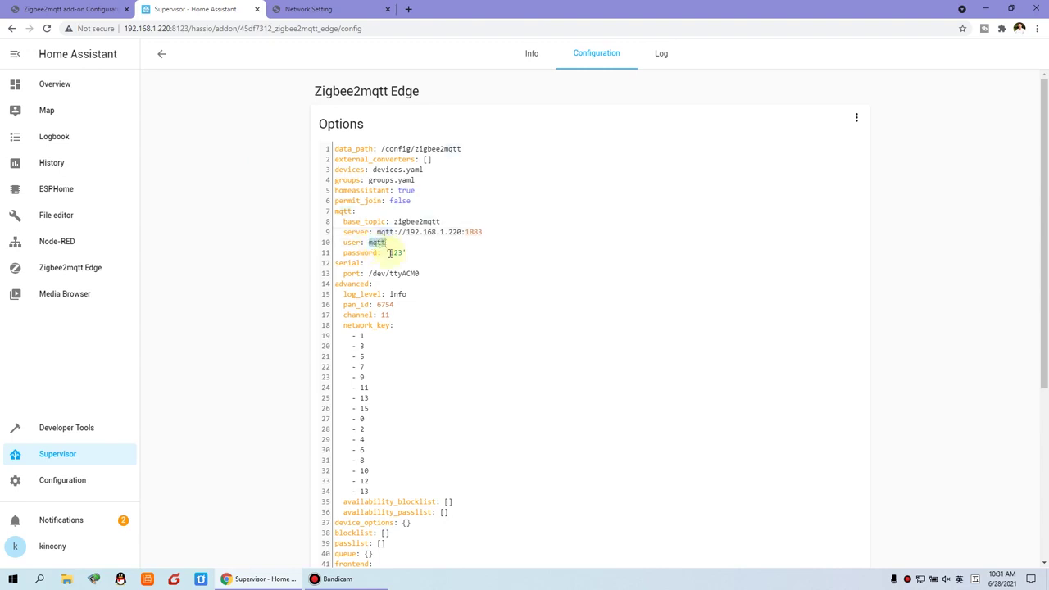
pyautogui.doubleClick(395, 254)
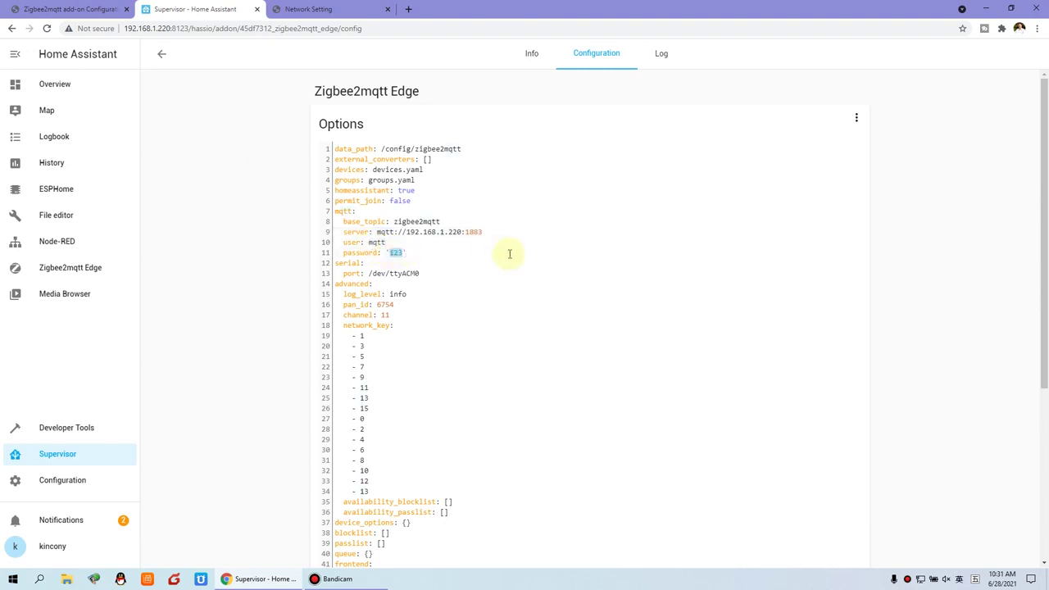
pyautogui.scroll(-4, 930, 350)
pyautogui.click(846, 415)
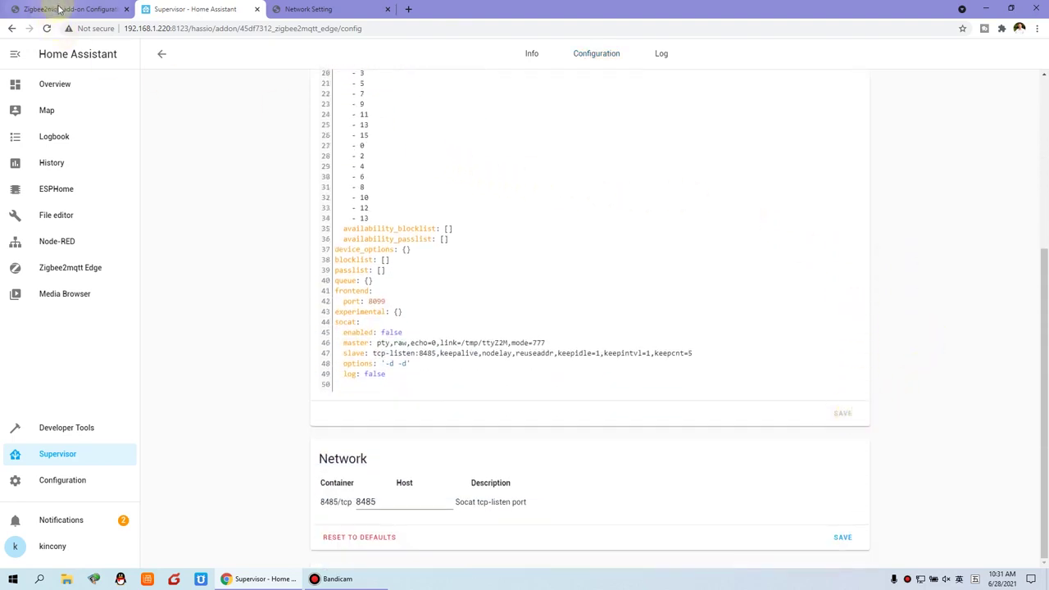
# Compare the MQTT server, user and password lines in the forum's sample configuration with those in the Zigbee2mqtt Edge options
pyautogui.click(82, 10)
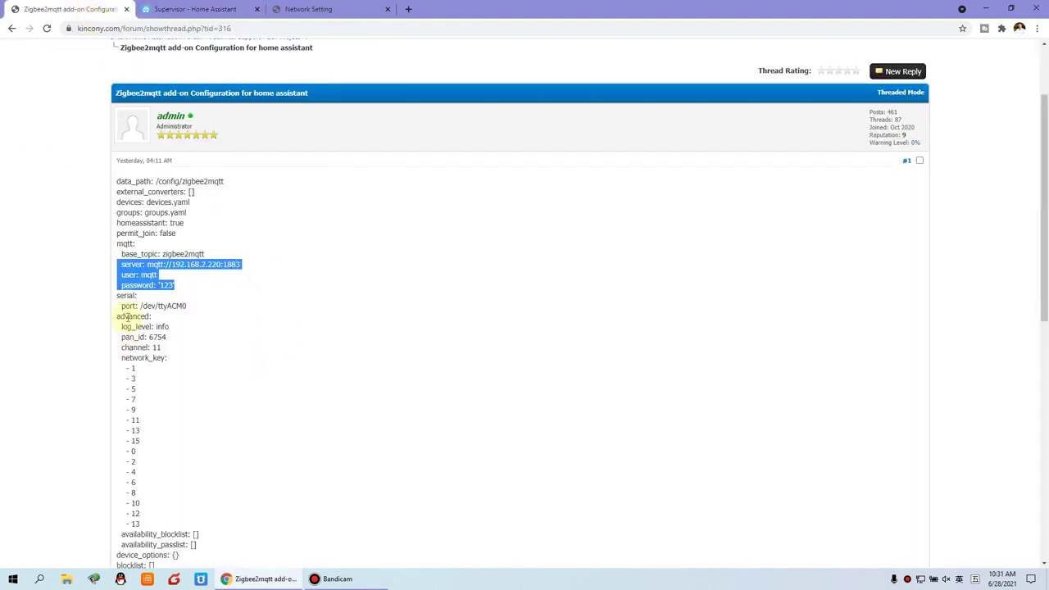
pyautogui.scroll(-2, 204, 363)
pyautogui.scroll(-1, 160, 370)
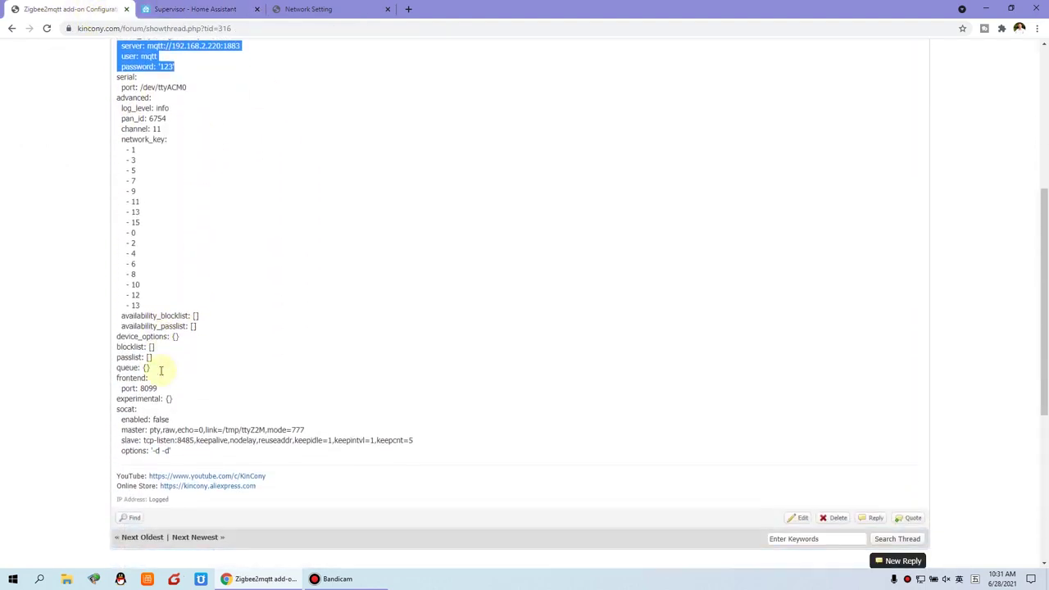
pyautogui.scroll(3, 161, 370)
pyautogui.click(192, 286)
pyautogui.moveTo(192, 286); pyautogui.dragTo(112, 271)
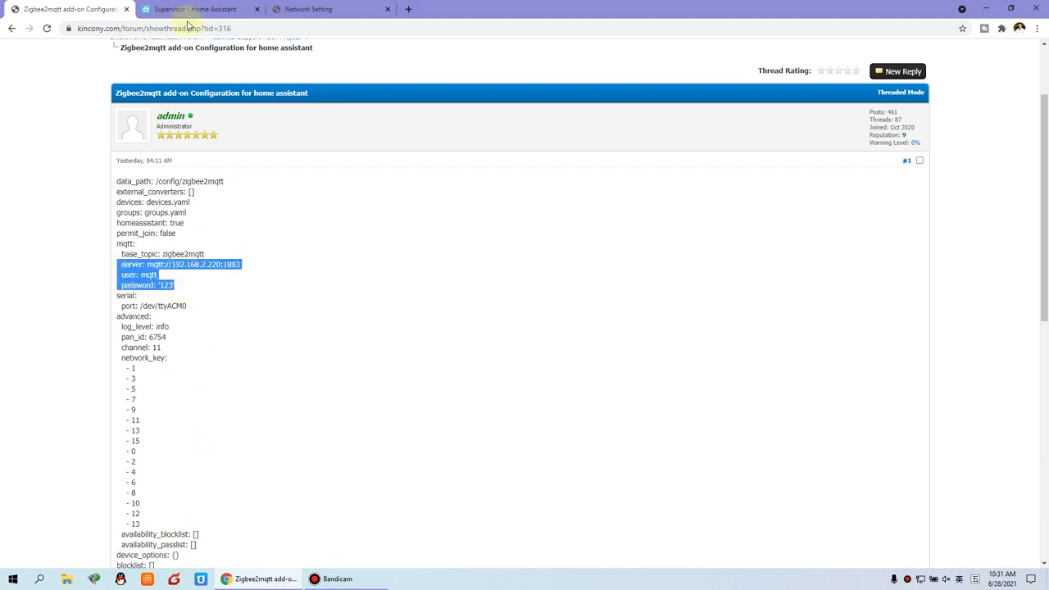
pyautogui.click(189, 10)
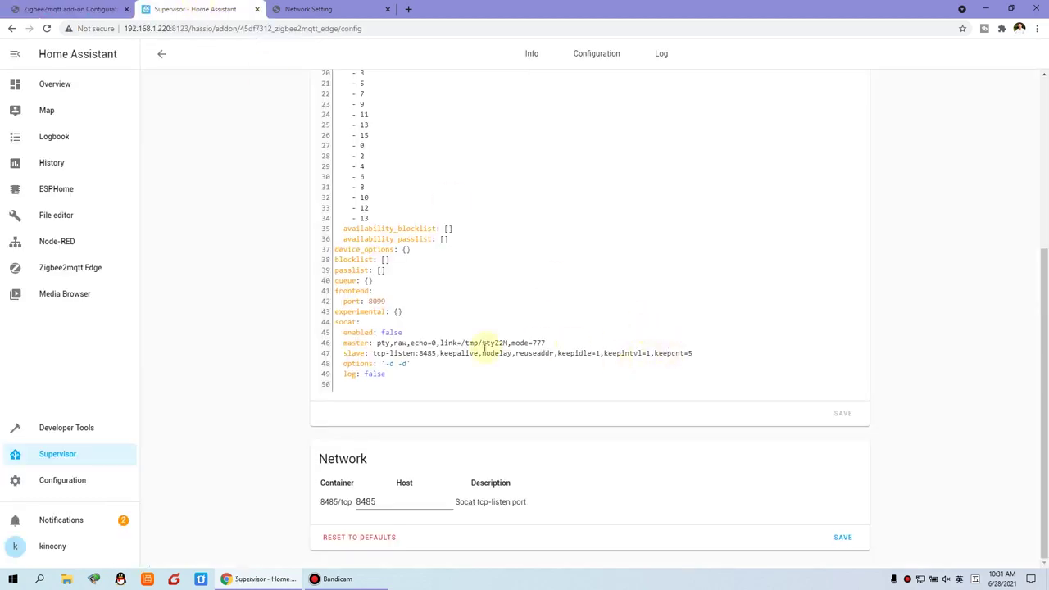
pyautogui.scroll(5, 482, 348)
pyautogui.click(415, 243)
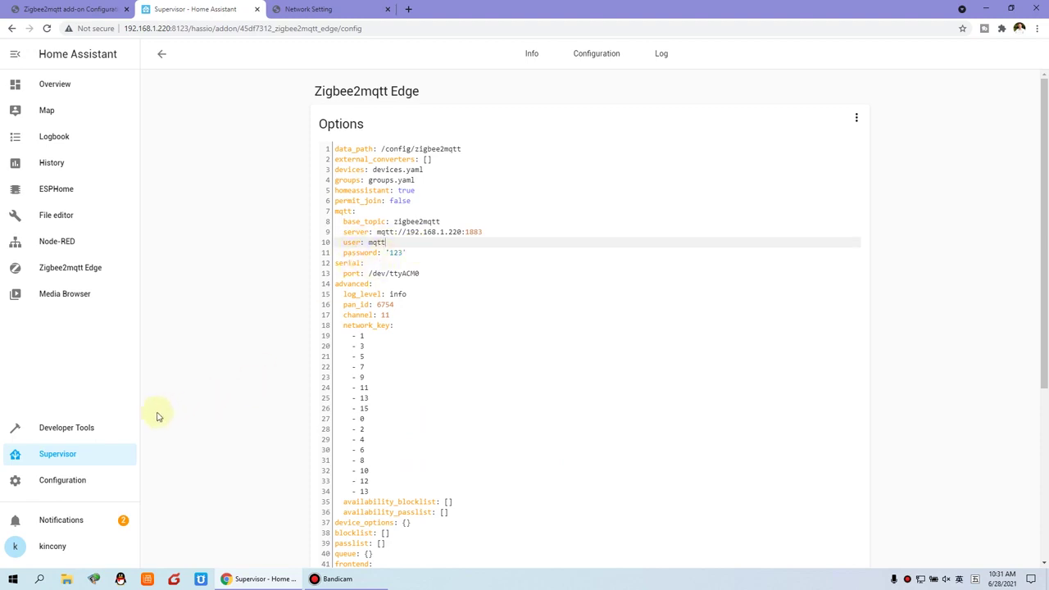
# Open the Mosquitto broker add-on's configuration and examine its login username and password entries
pyautogui.click(63, 457)
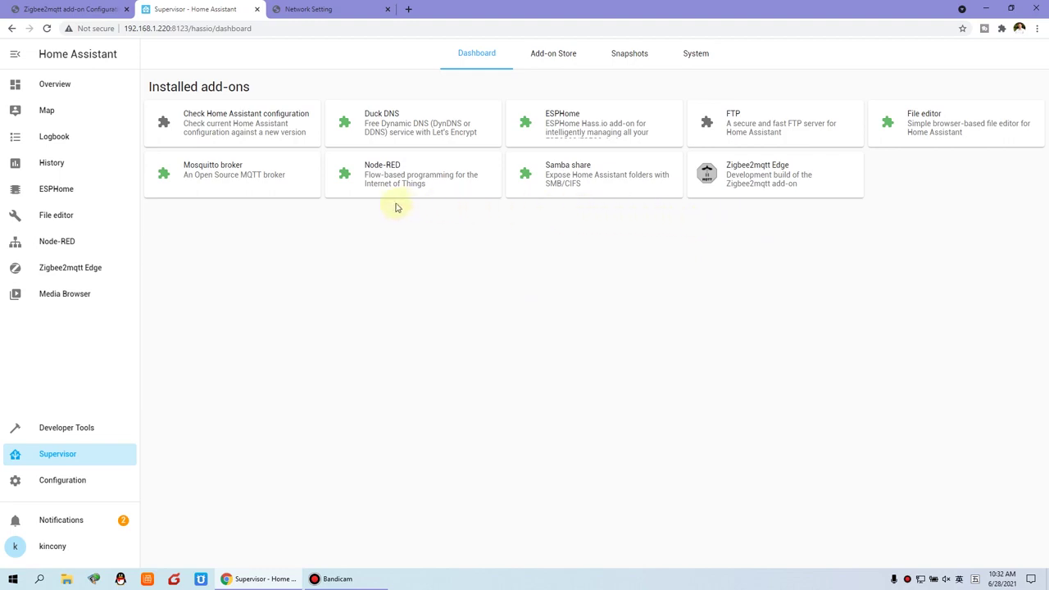
pyautogui.click(218, 173)
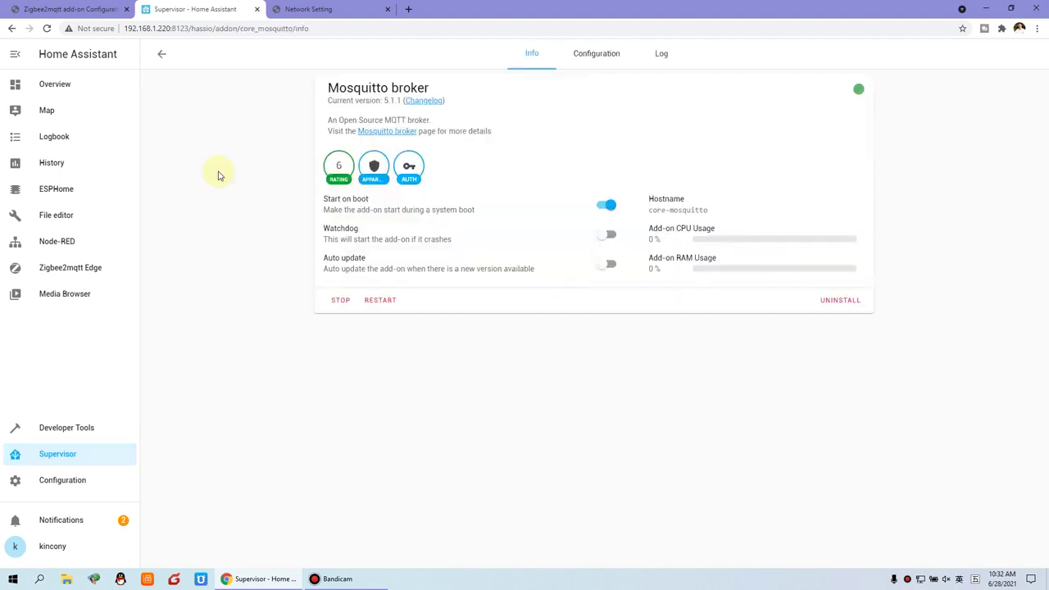
pyautogui.click(604, 63)
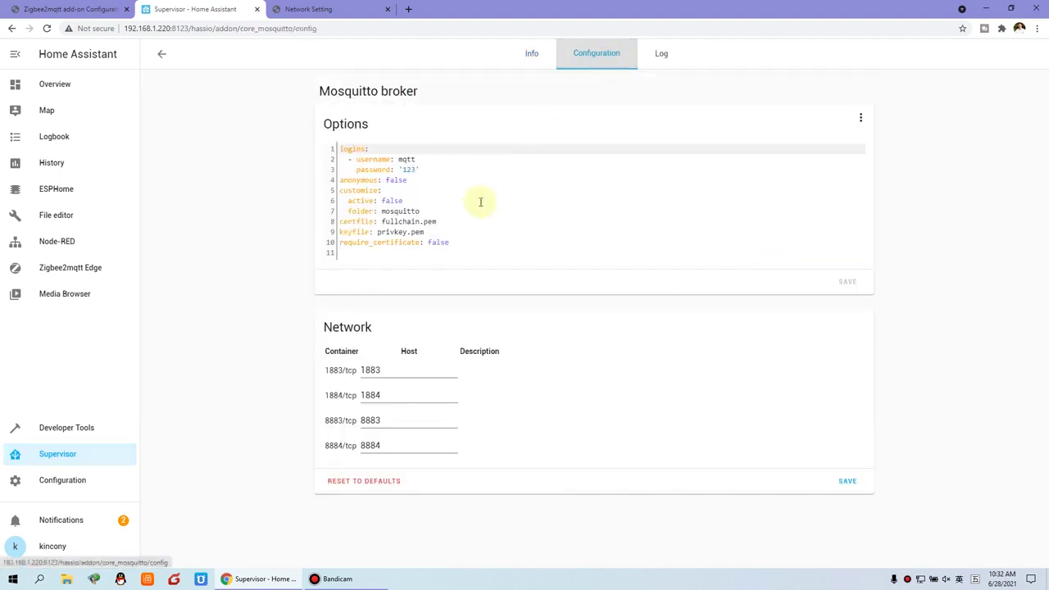
pyautogui.click(424, 158)
pyautogui.moveTo(423, 158); pyautogui.dragTo(360, 161)
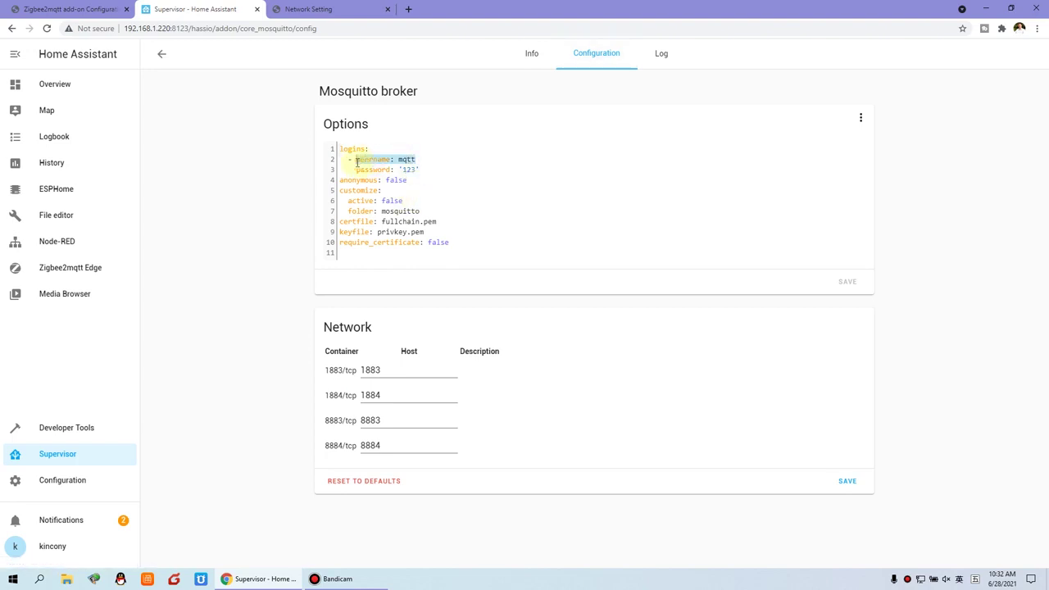
pyautogui.moveTo(436, 172); pyautogui.dragTo(365, 169)
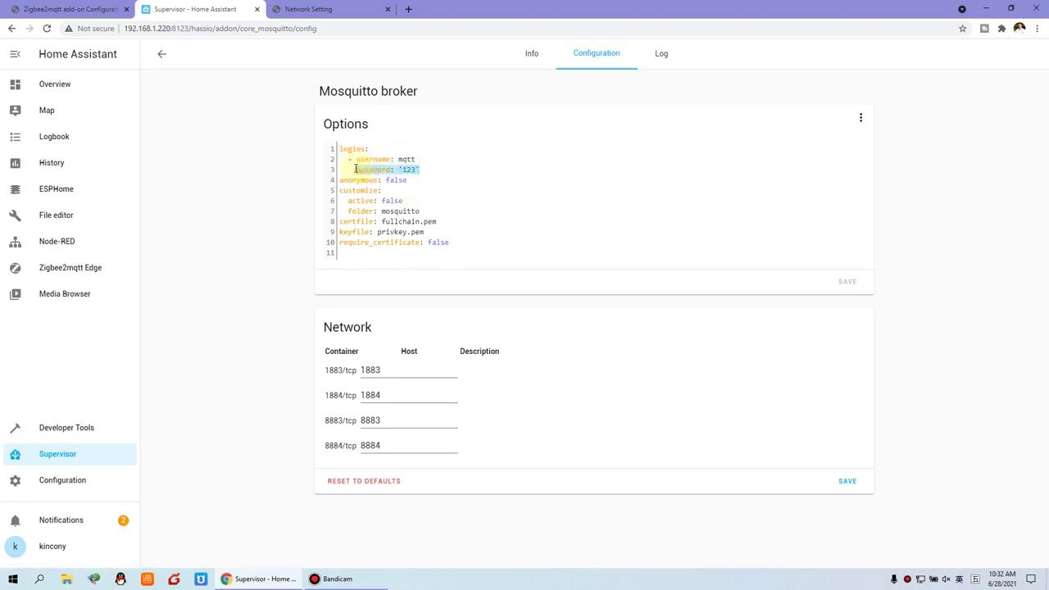
pyautogui.click(384, 161)
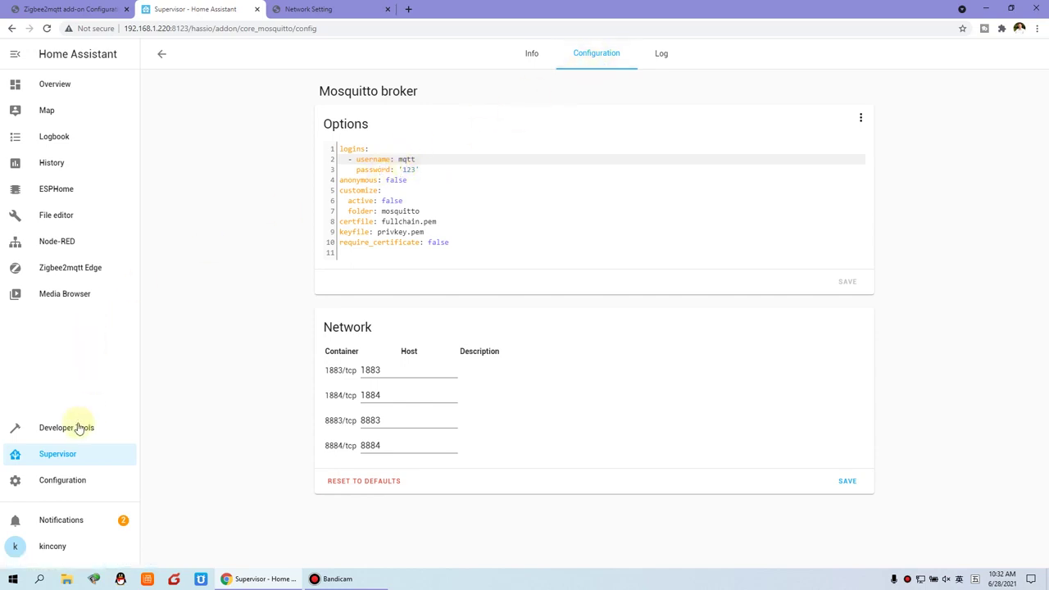
# Reopen the Zigbee2mqtt Edge add-on from the add-on store and review its full configuration
pyautogui.click(66, 458)
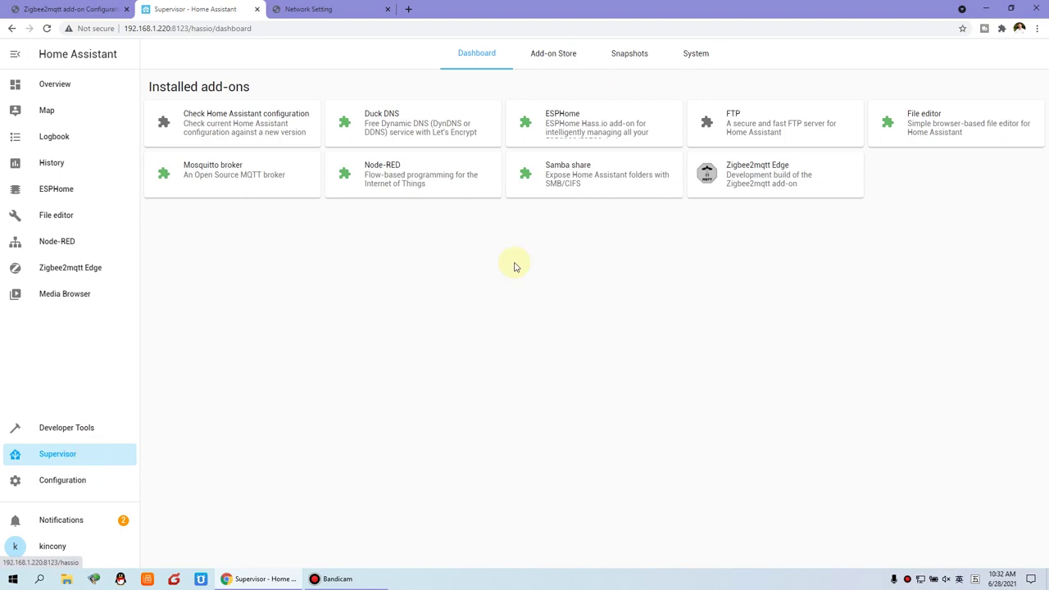
pyautogui.click(555, 58)
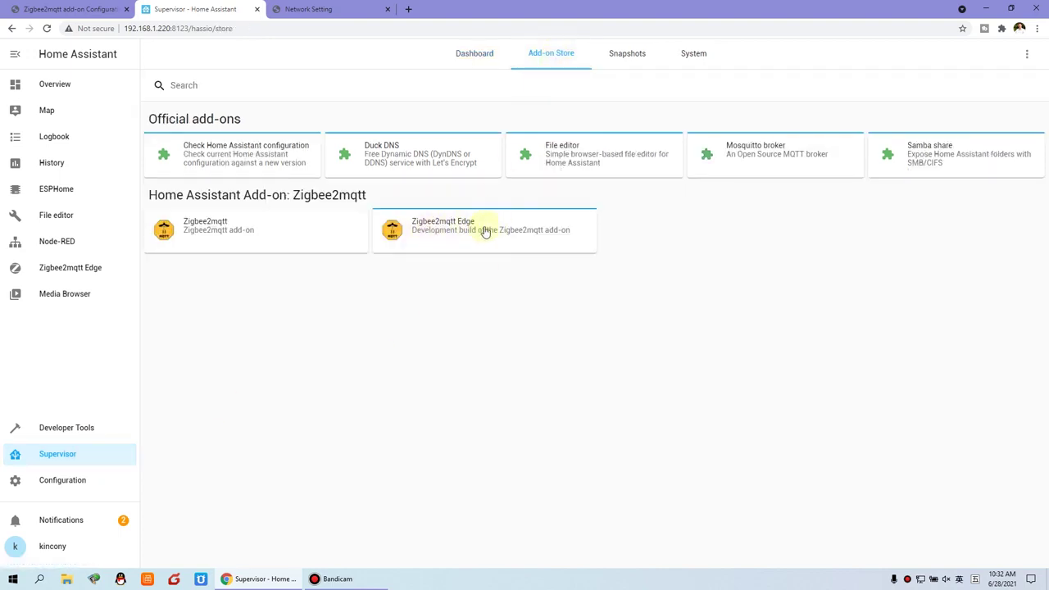
pyautogui.click(476, 230)
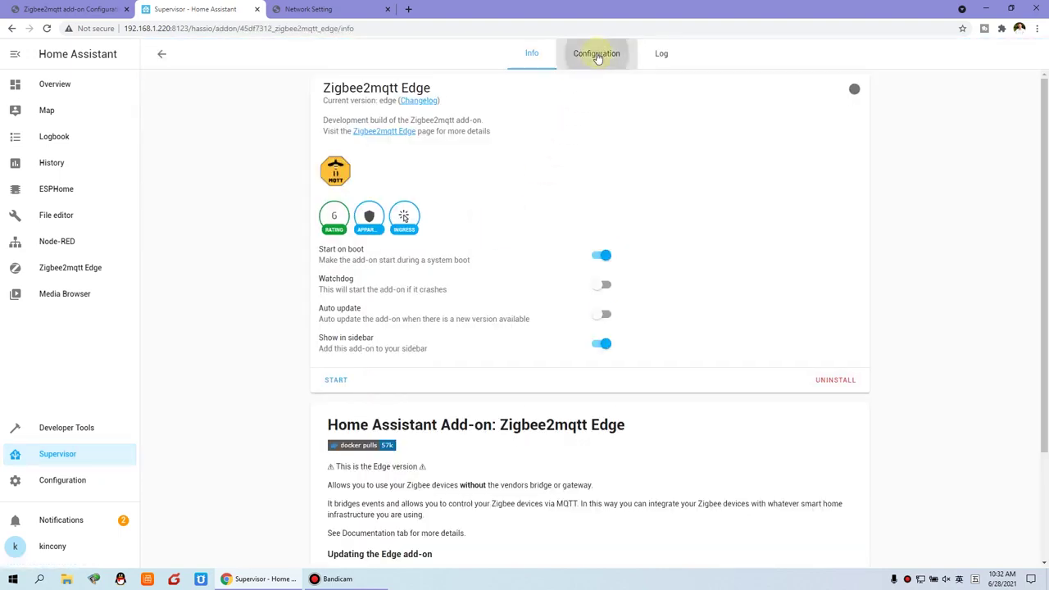
pyautogui.click(597, 56)
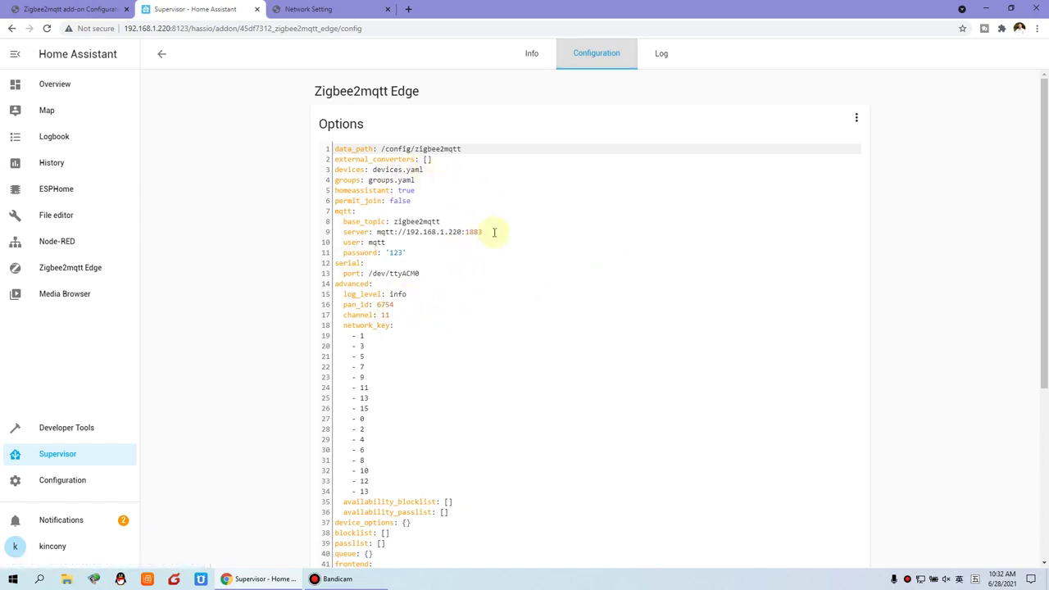
pyautogui.scroll(-3, 630, 359)
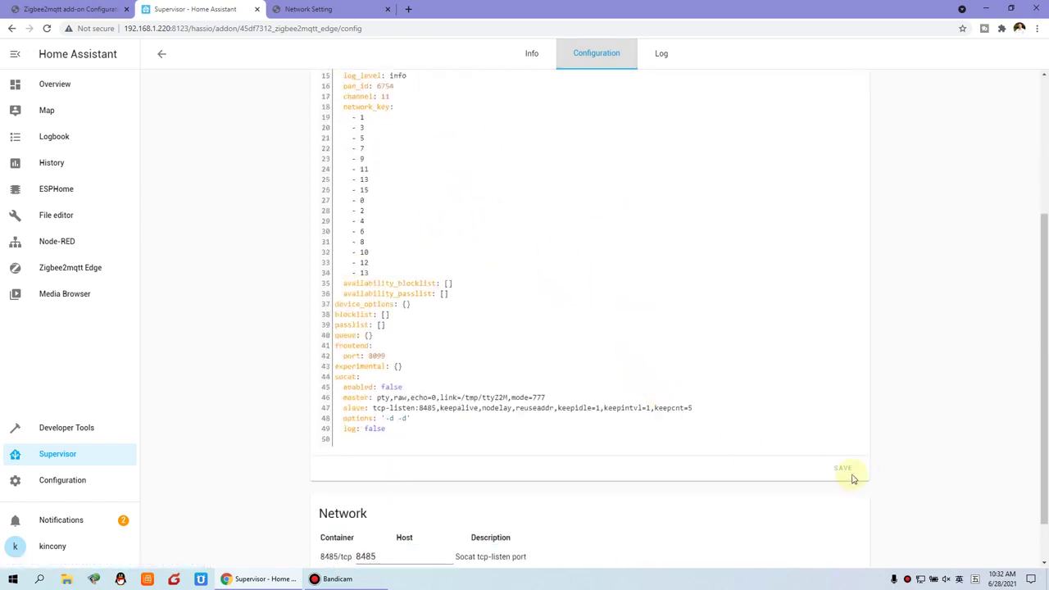
pyautogui.scroll(3, 686, 398)
# Start the Zigbee2mqtt Edge add-on and refresh its log
pyautogui.click(533, 53)
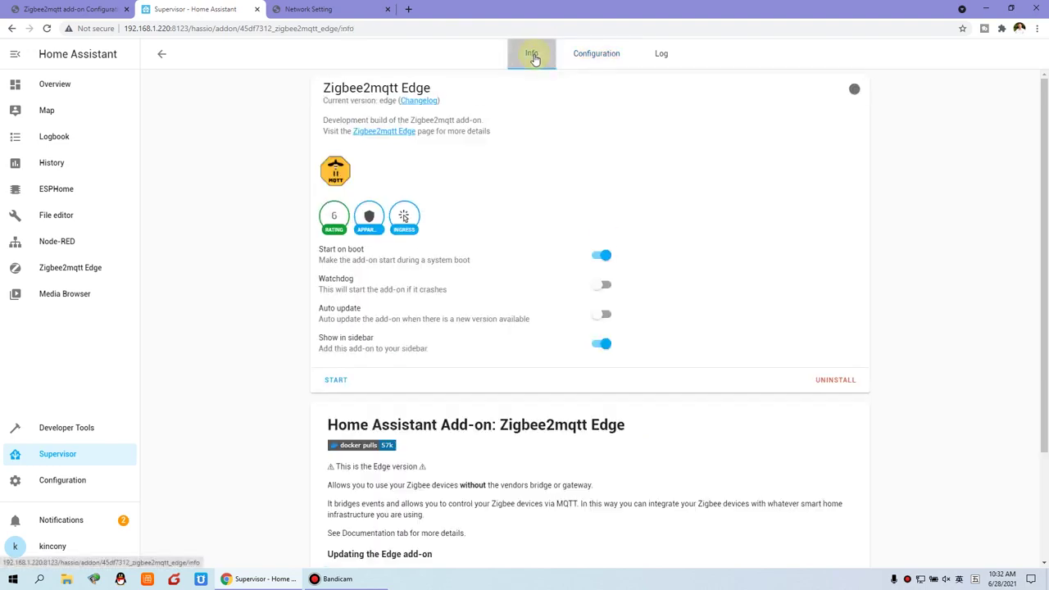
pyautogui.click(336, 382)
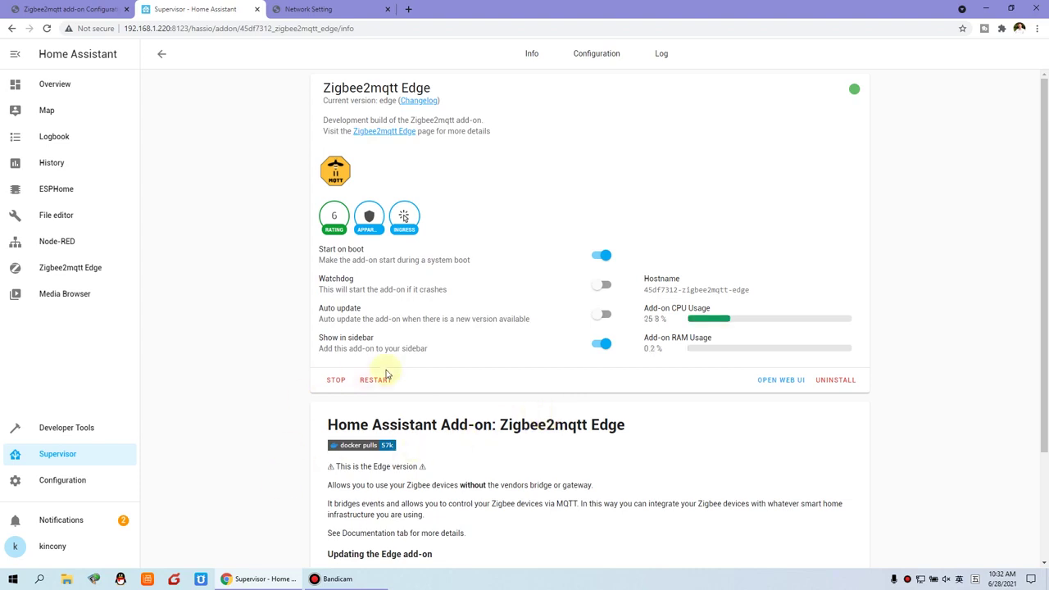
pyautogui.click(664, 56)
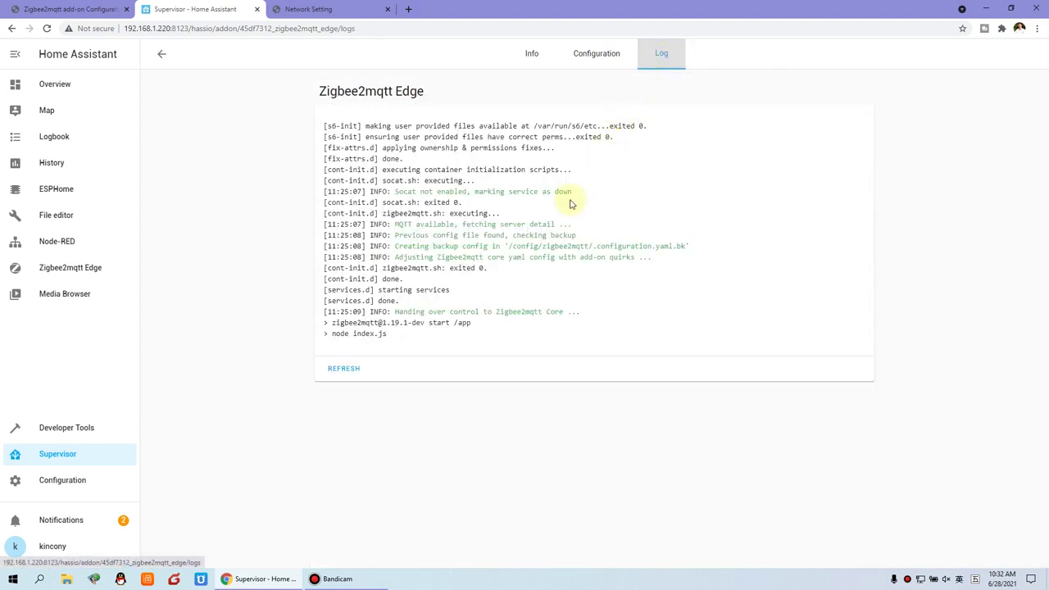
pyautogui.click(344, 371)
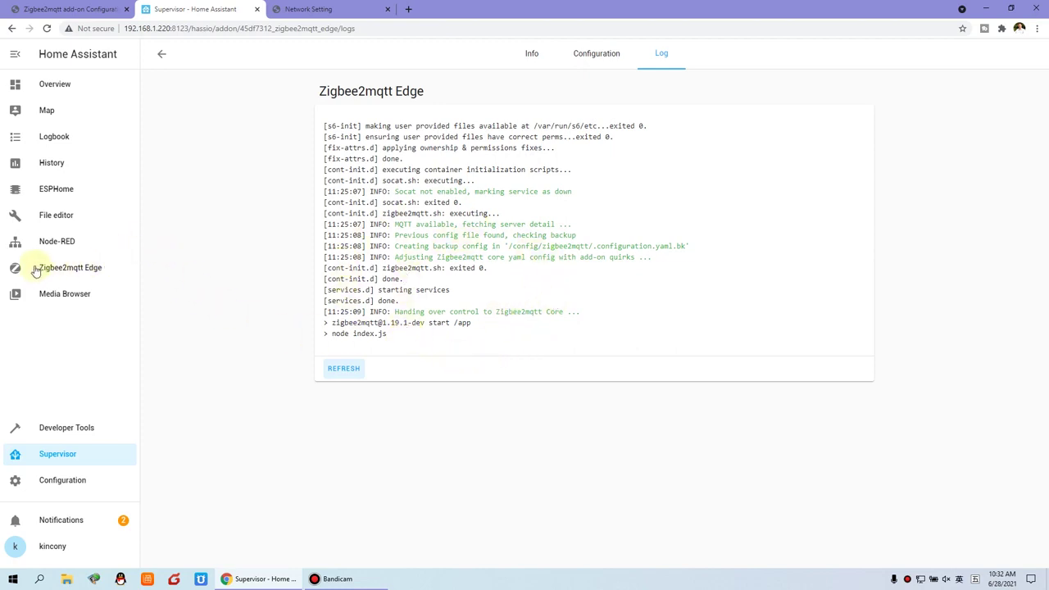
# Open the Zigbee2mqtt Edge web interface, permit all devices to join, and check the paired Xiaomi switch's battery power
pyautogui.click(81, 273)
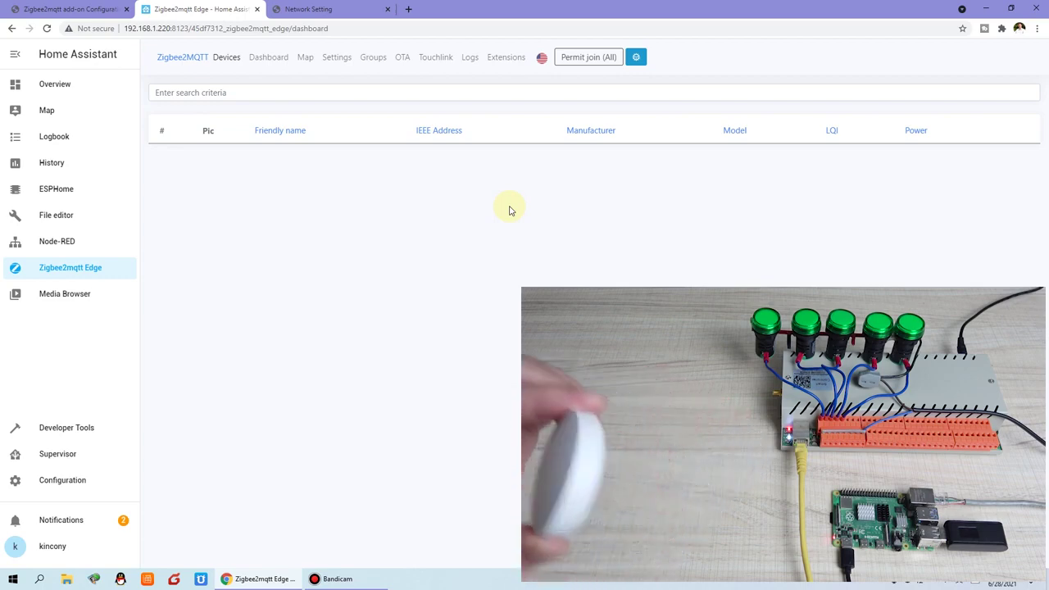
pyautogui.click(603, 61)
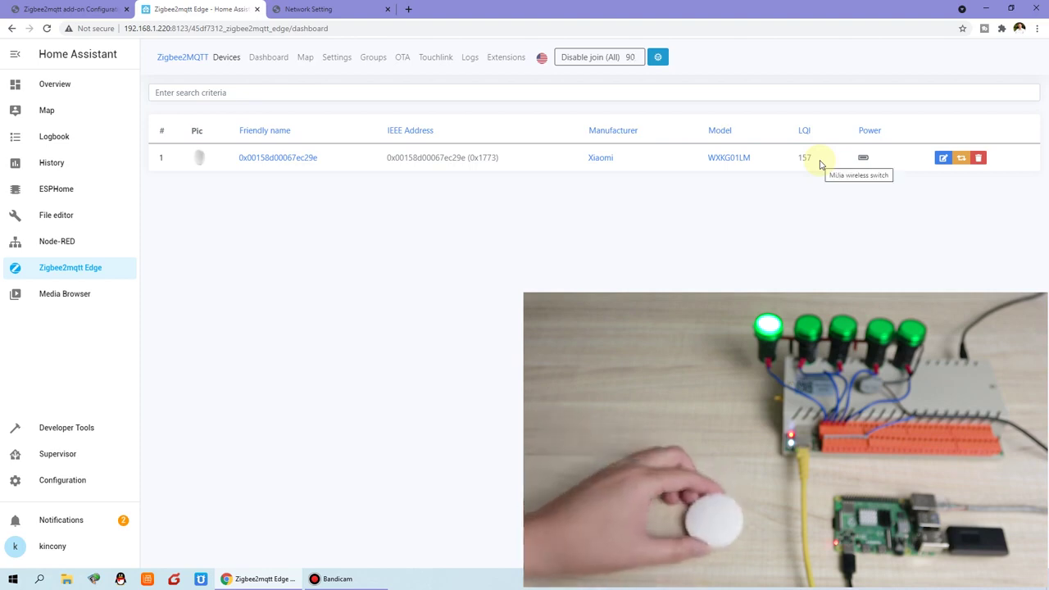
pyautogui.moveTo(863, 163)
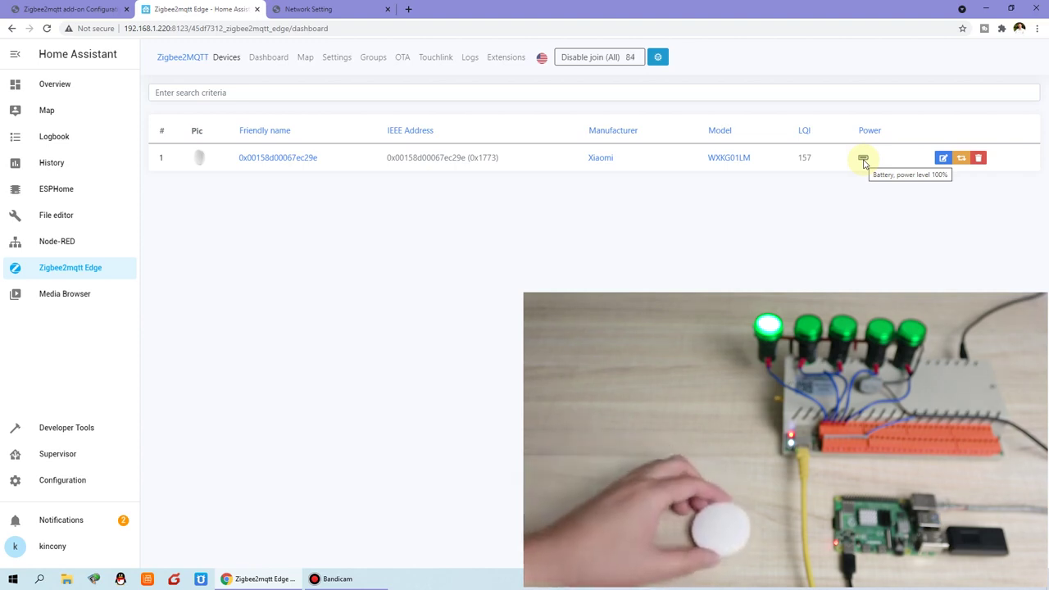
# Examine the MQTT messages in the Zigbee2MQTT logs for the wireless switch's single and double click payloads
pyautogui.click(475, 63)
pyautogui.click(401, 118)
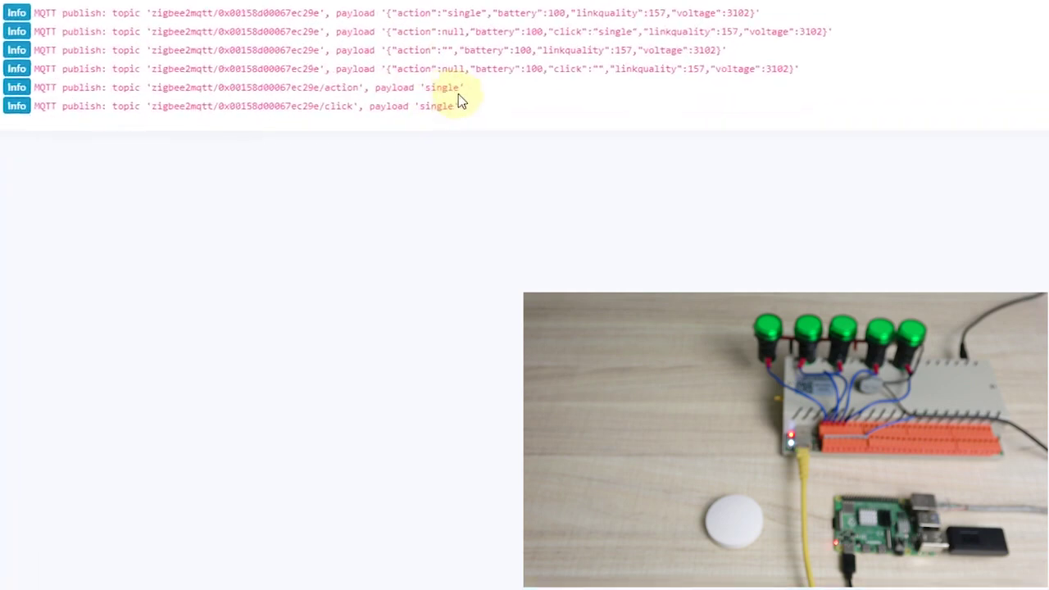
pyautogui.moveTo(465, 87); pyautogui.dragTo(420, 87)
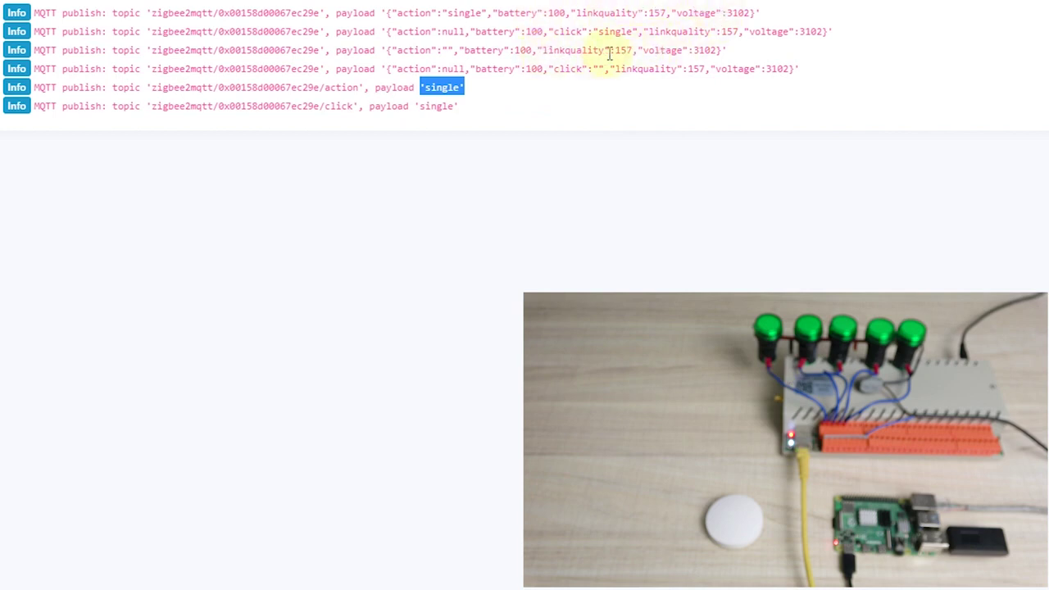
pyautogui.click(492, 64)
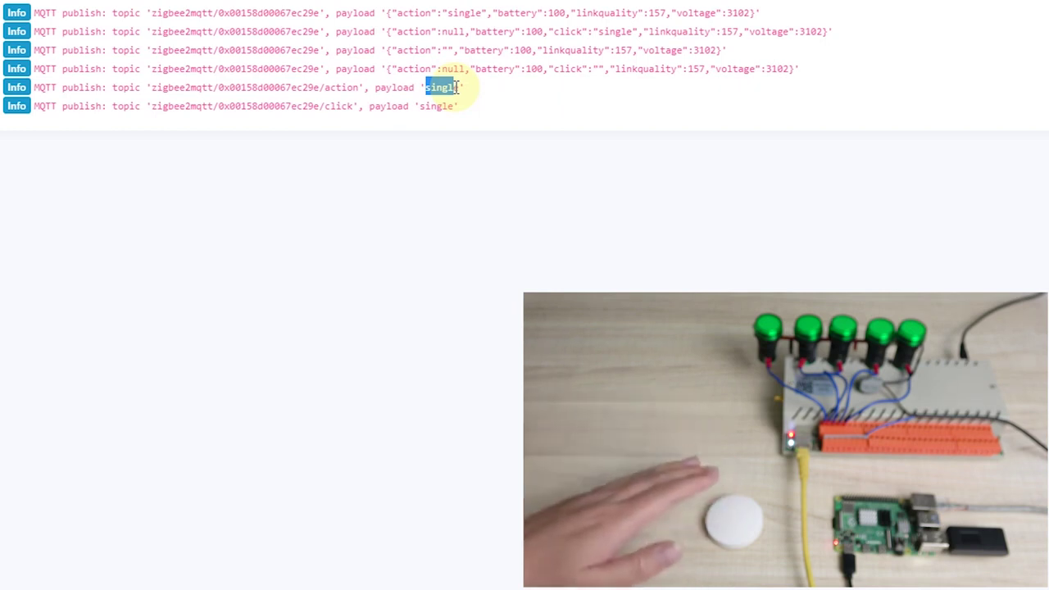
pyautogui.click(503, 198)
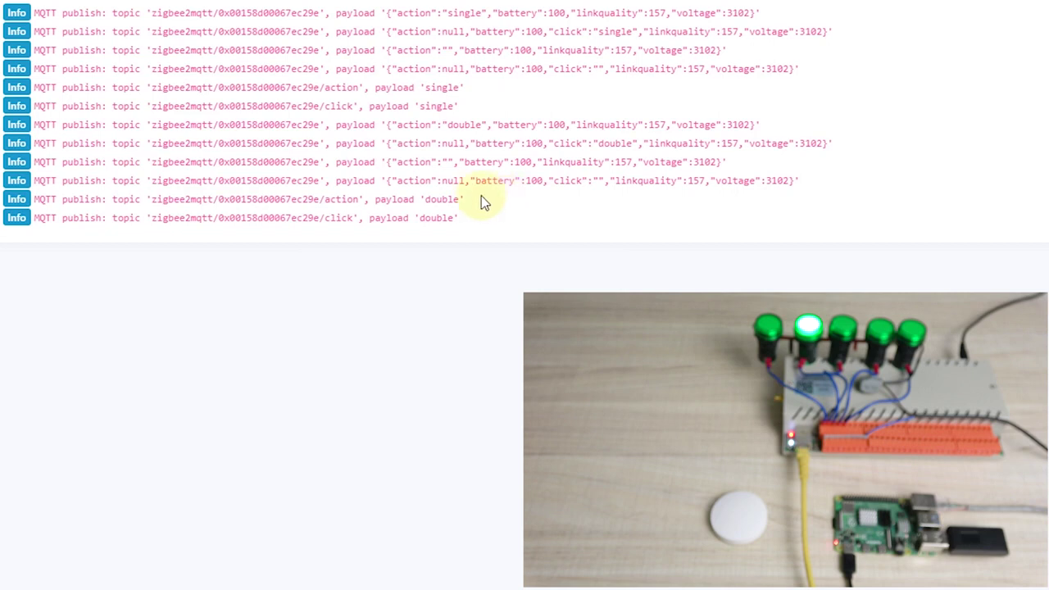
pyautogui.moveTo(368, 218); pyautogui.dragTo(455, 218)
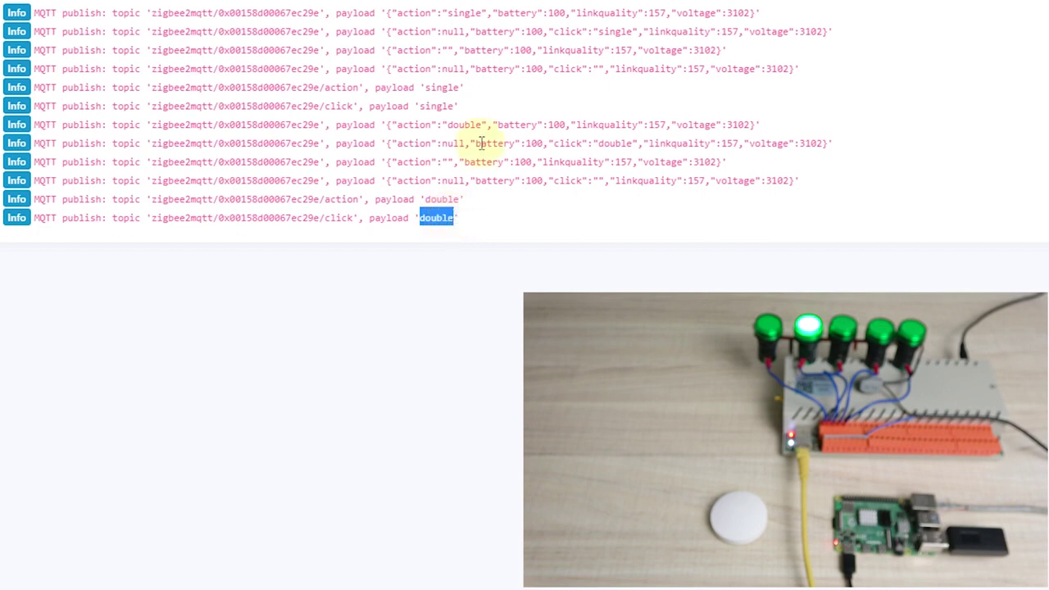
# Copy the 'single' payload from the click topic message and open a blank Notepad window beside the log
pyautogui.moveTo(454, 106); pyautogui.dragTo(420, 114)
pyautogui.hotkey('ctrl', 'c')
pyautogui.rightClick(447, 107)
pyautogui.click(466, 116)
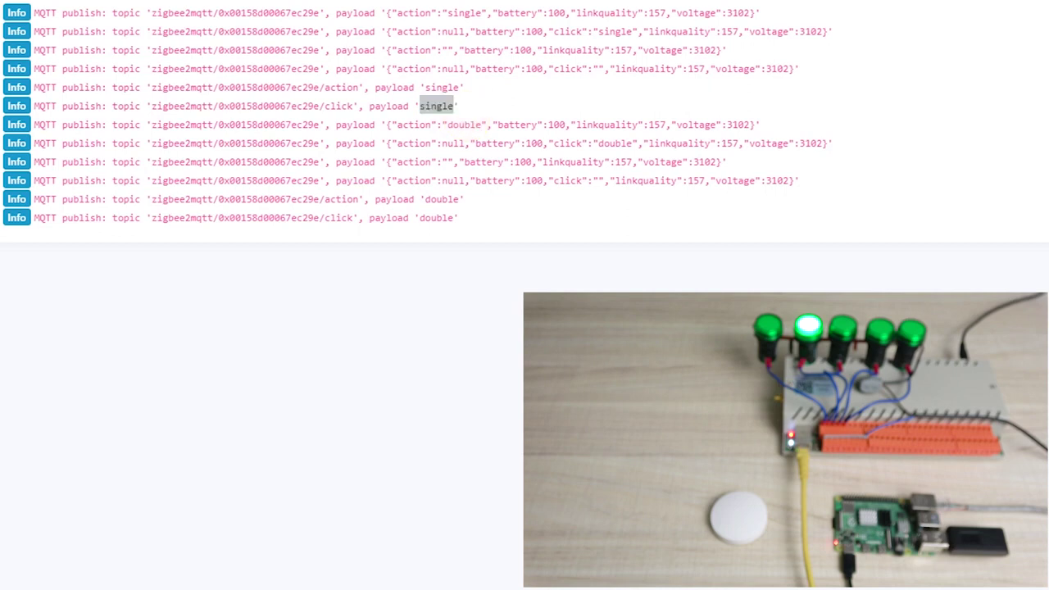
pyautogui.press('super')
pyautogui.write('notepad')
pyautogui.press('Return')
pyautogui.moveTo(189, 305); pyautogui.dragTo(1036, 66)
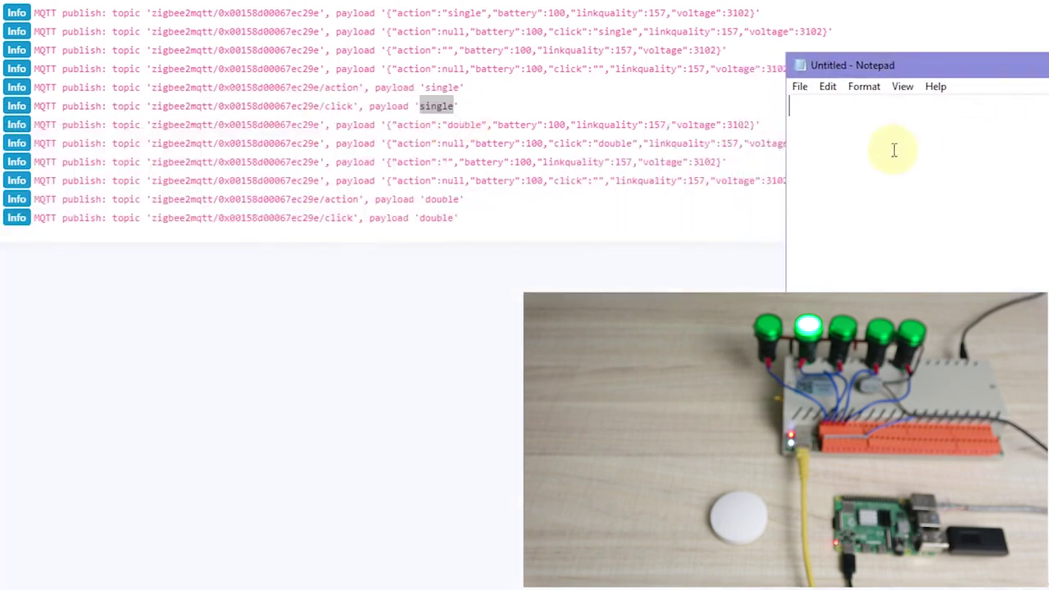
# Paste the copied payload into Notepad as "1:single" and add a second line reading "2:double"
pyautogui.hotkey('ctrl', 'v')
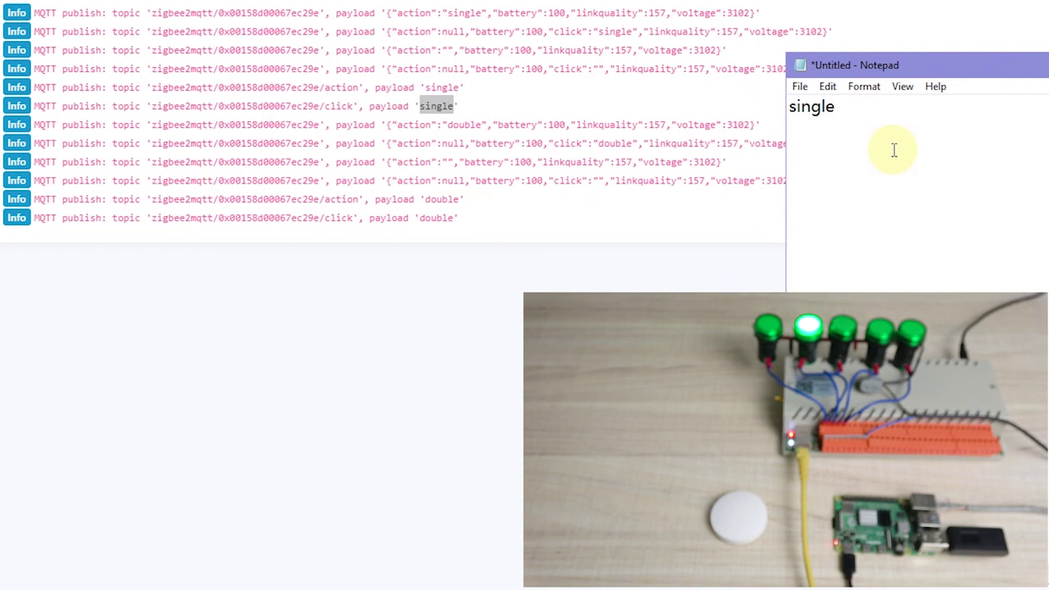
pyautogui.press('Home')
pyautogui.write('1:')
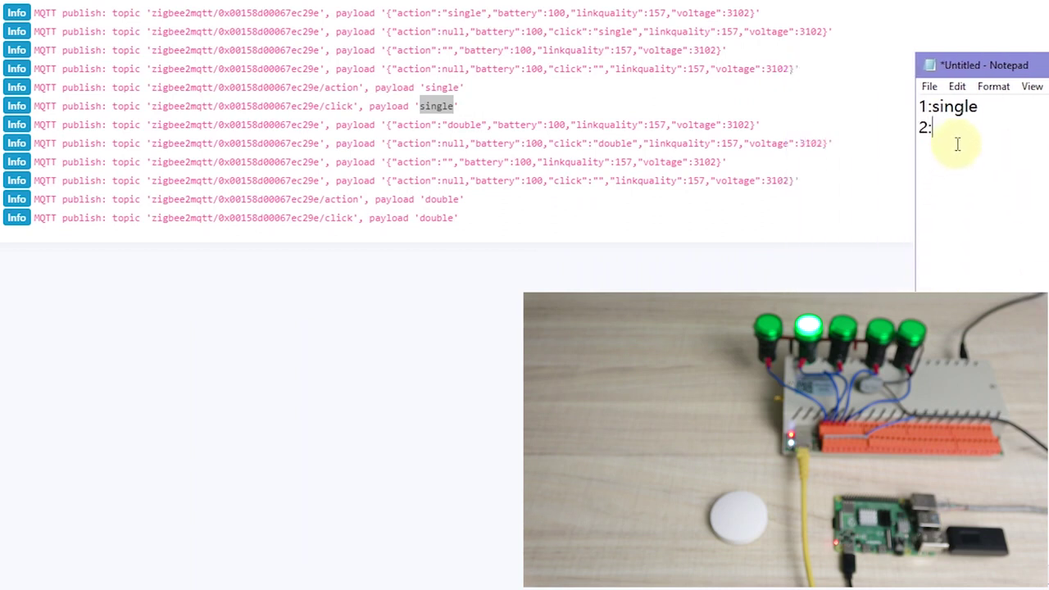
pyautogui.write('double')
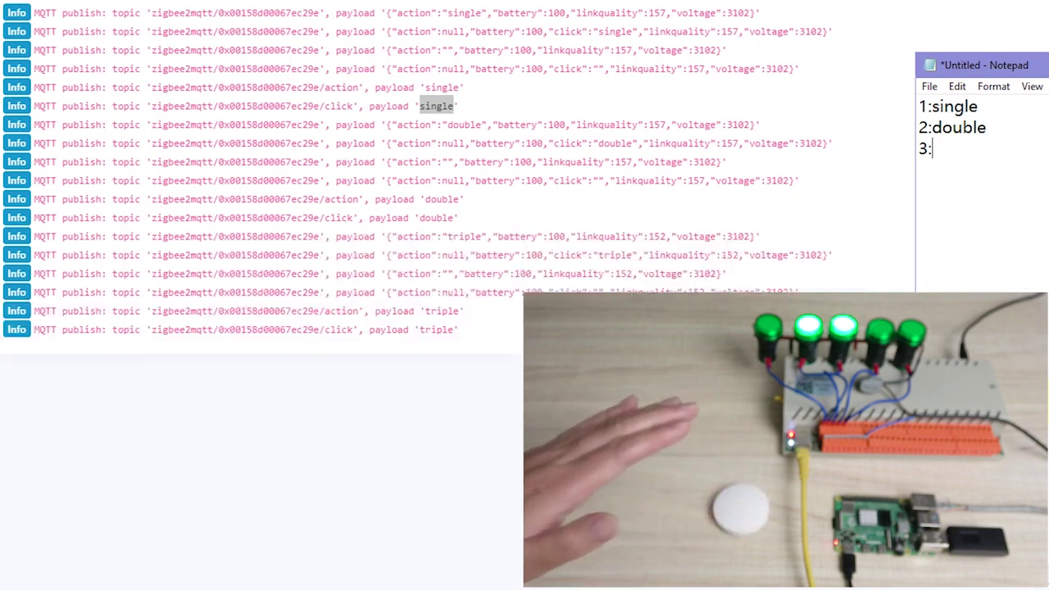
# Copy the 'triple' payload from the action topic message in the log into Notepad as "3:triple"
pyautogui.doubleClick(442, 310)
pyautogui.hotkey('ctrl', 'c')
pyautogui.hotkey('alt', 'Tab')
pyautogui.hotkey('ctrl', 'v')
pyautogui.press('Return')
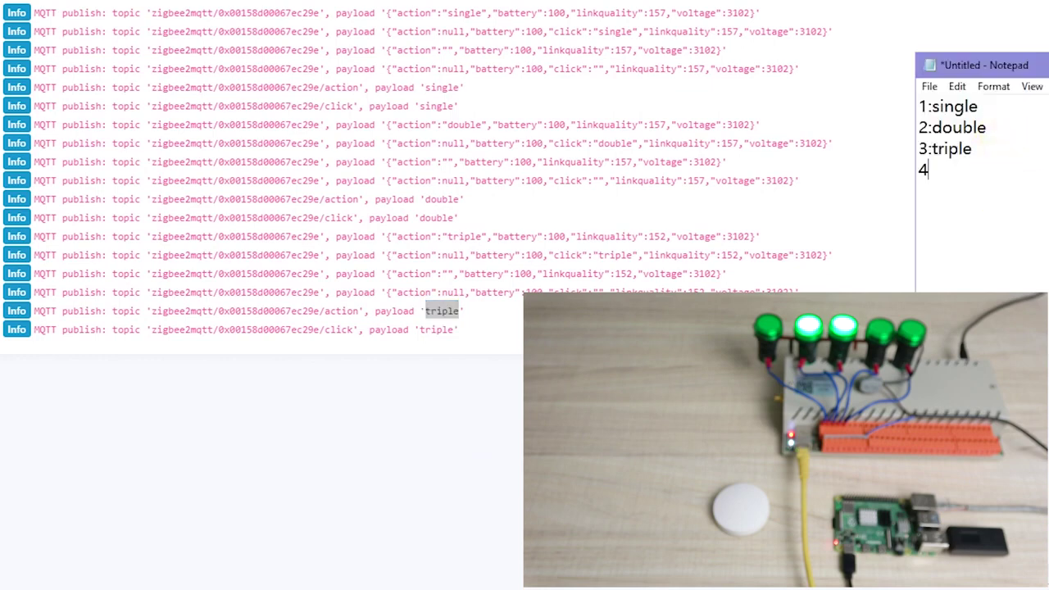
# Copy the 'quadruple' payload from the click topic message in the log into Notepad as "4:quadruple"
pyautogui.hotkey('alt', 'Tab')
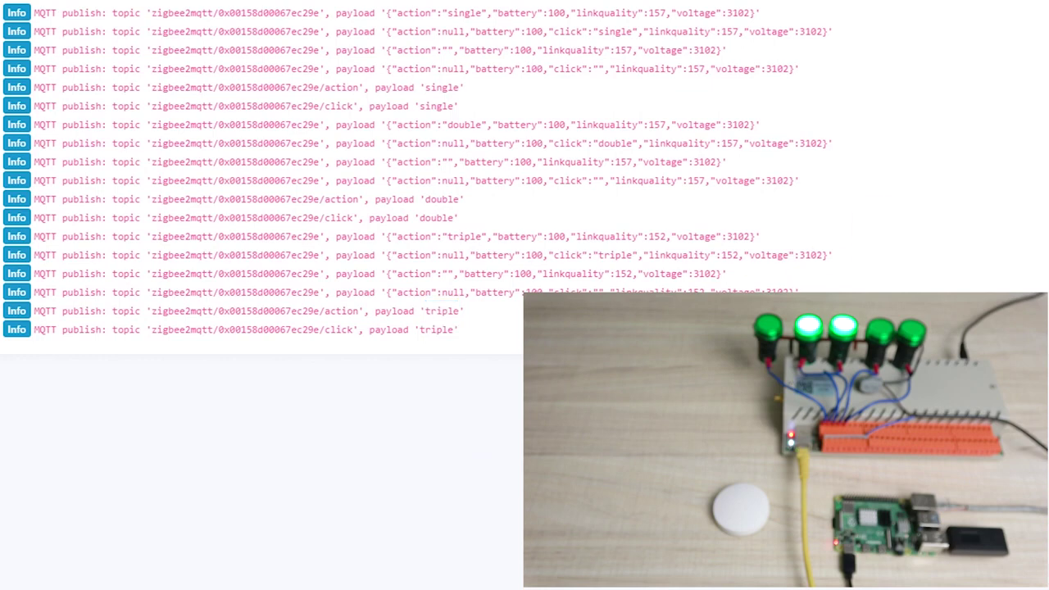
pyautogui.hotkey('alt', 'Tab')
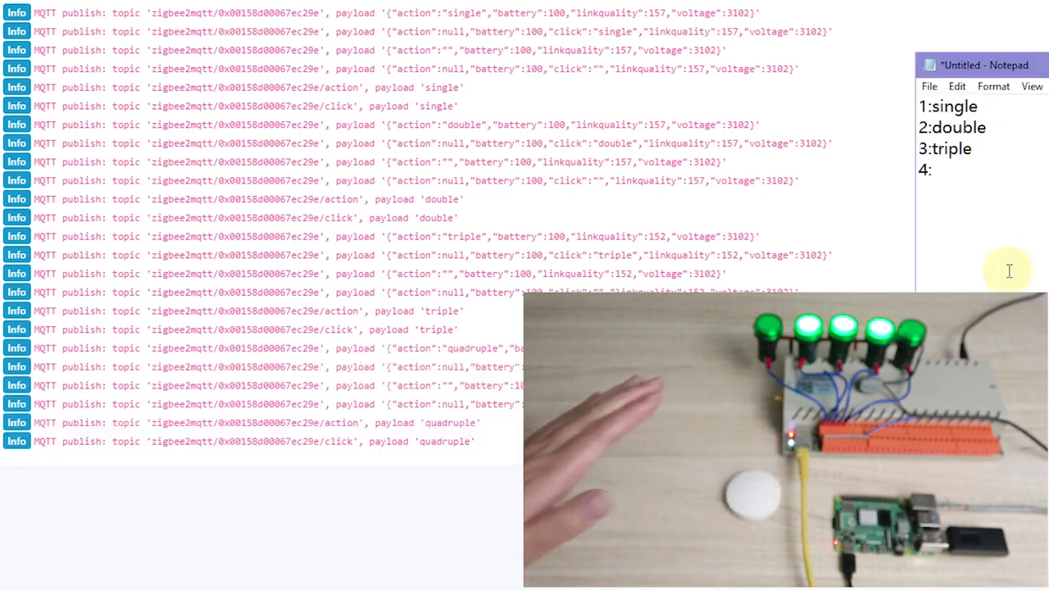
pyautogui.doubleClick(449, 444)
pyautogui.hotkey('ctrl', 'c')
pyautogui.hotkey('alt', 'Tab')
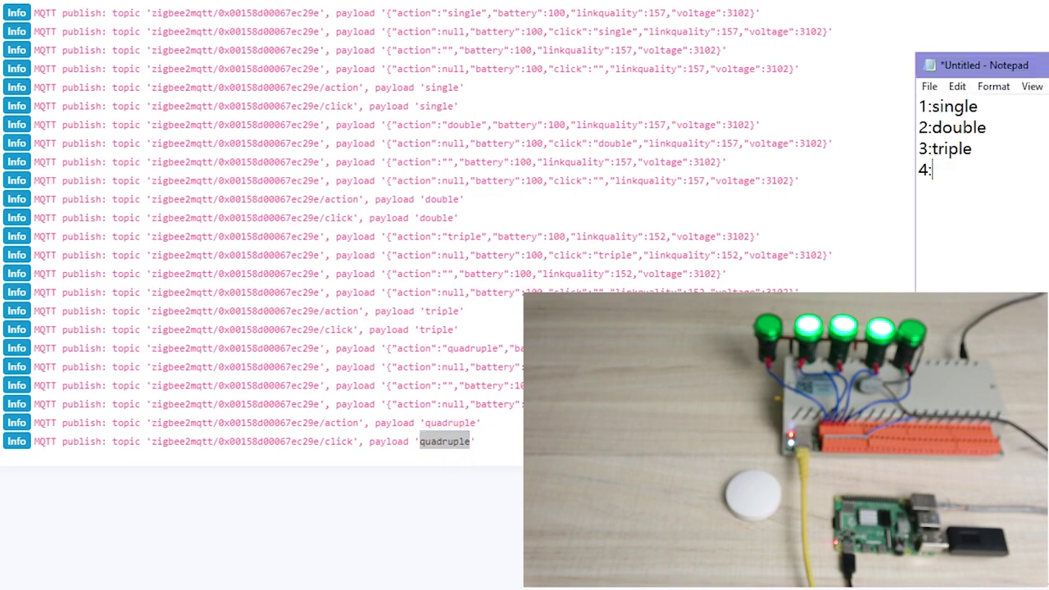
pyautogui.hotkey('ctrl', 'v')
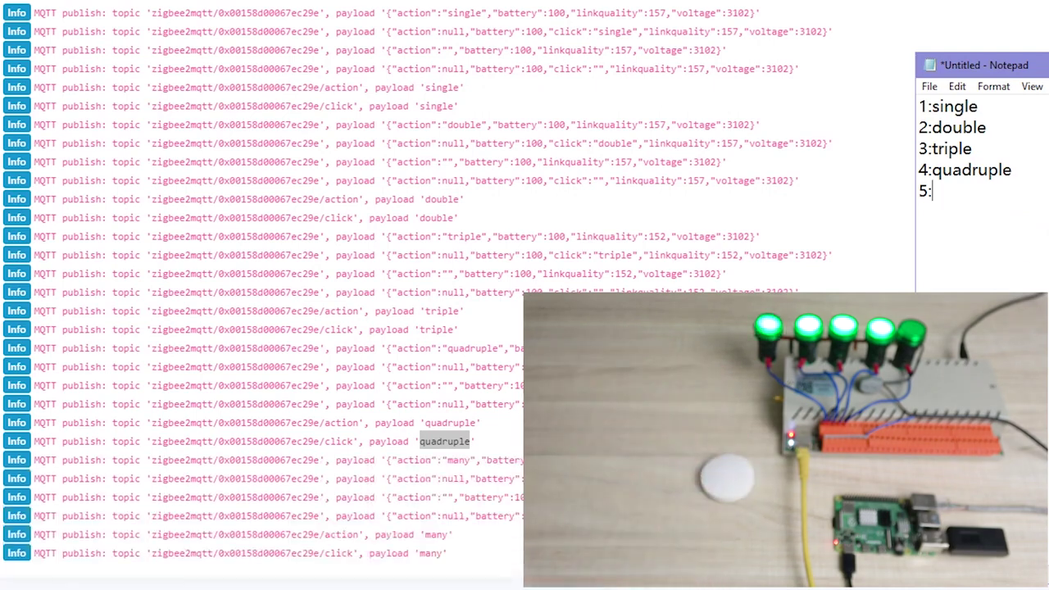
# Copy the 'many' payload from the action topic message in the log into Notepad as "5:many"
pyautogui.doubleClick(434, 534)
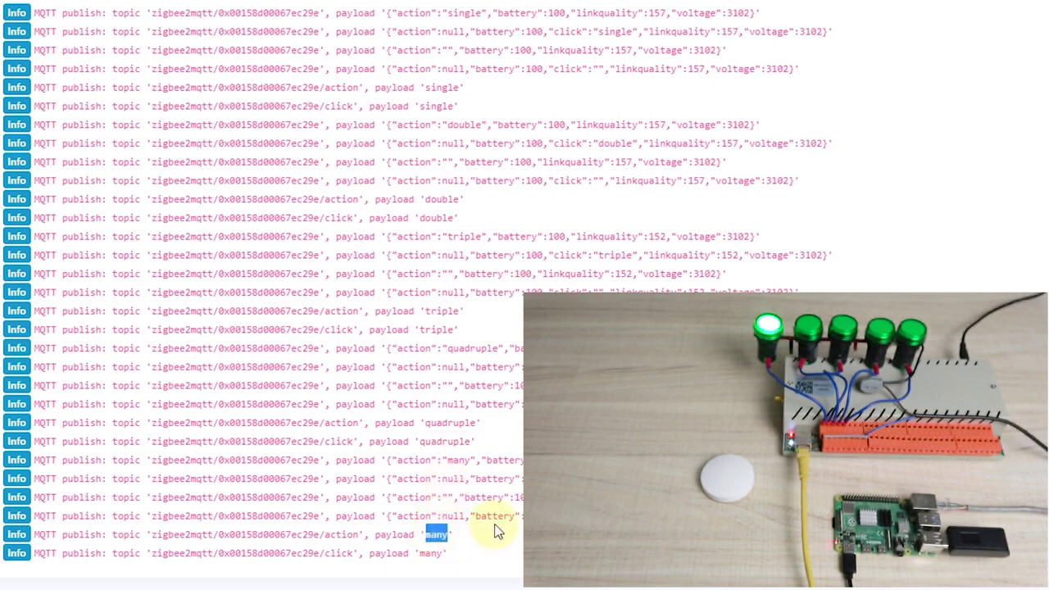
pyautogui.hotkey('alt', 'Tab')
pyautogui.hotkey('ctrl', 'v')
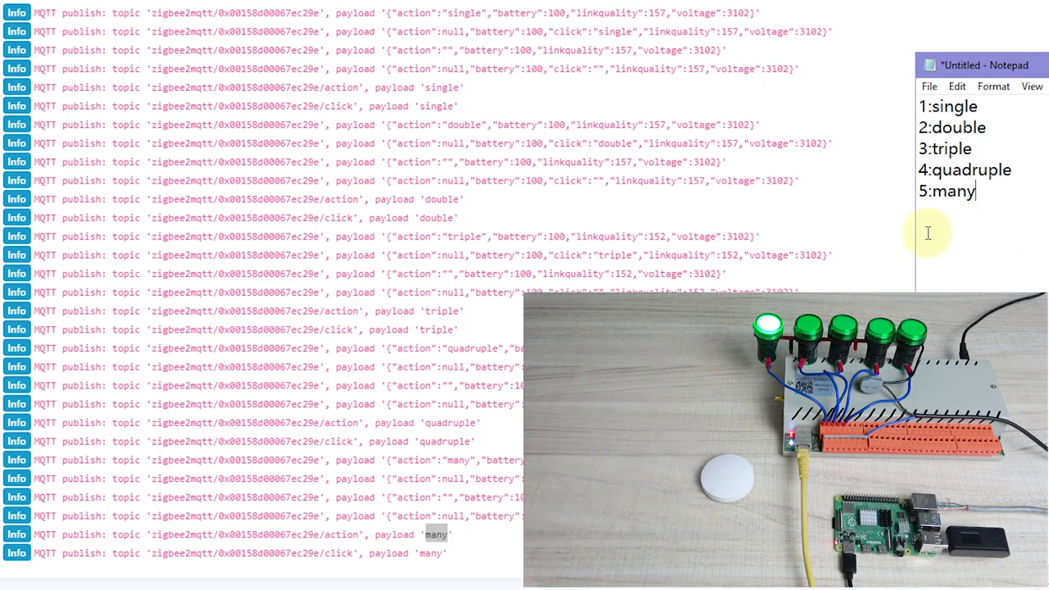
# Add a sixth Notepad line reading "6:many", copying the payload from the new click topic message in the log
pyautogui.press('Return')
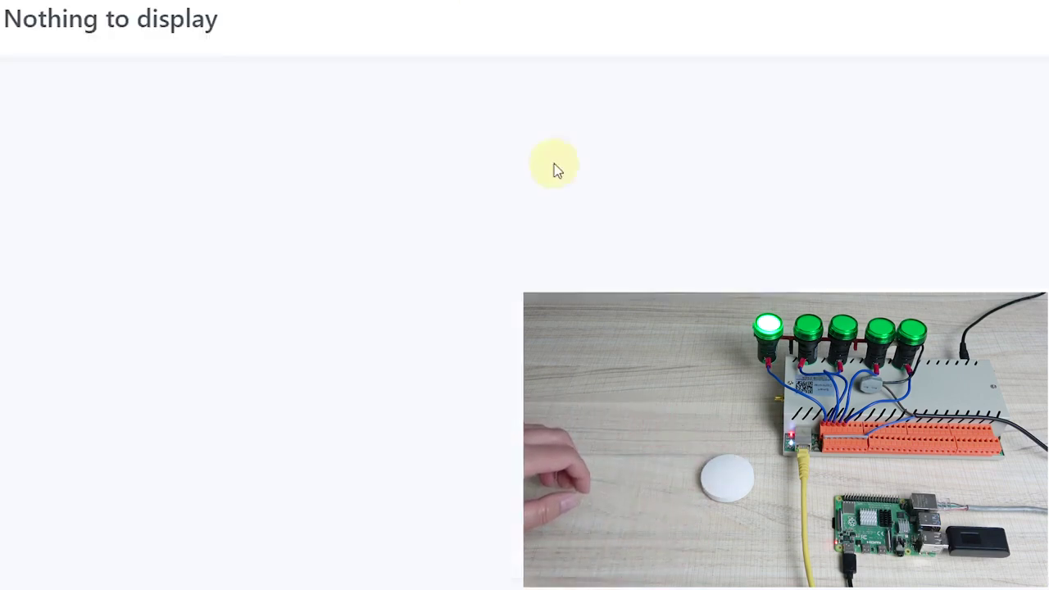
pyautogui.hotkey('alt', 'Tab')
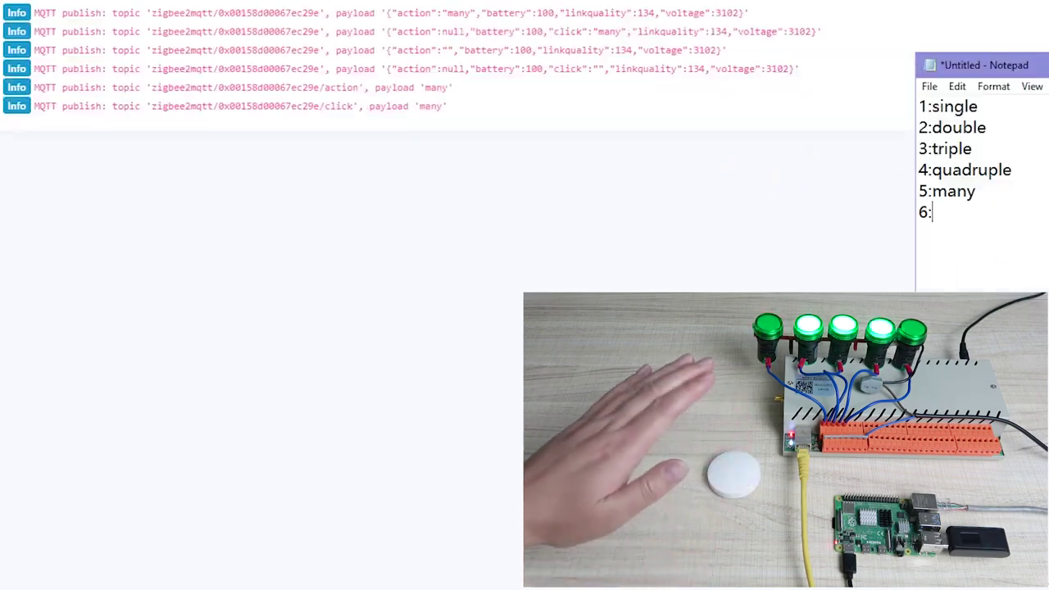
pyautogui.doubleClick(436, 106)
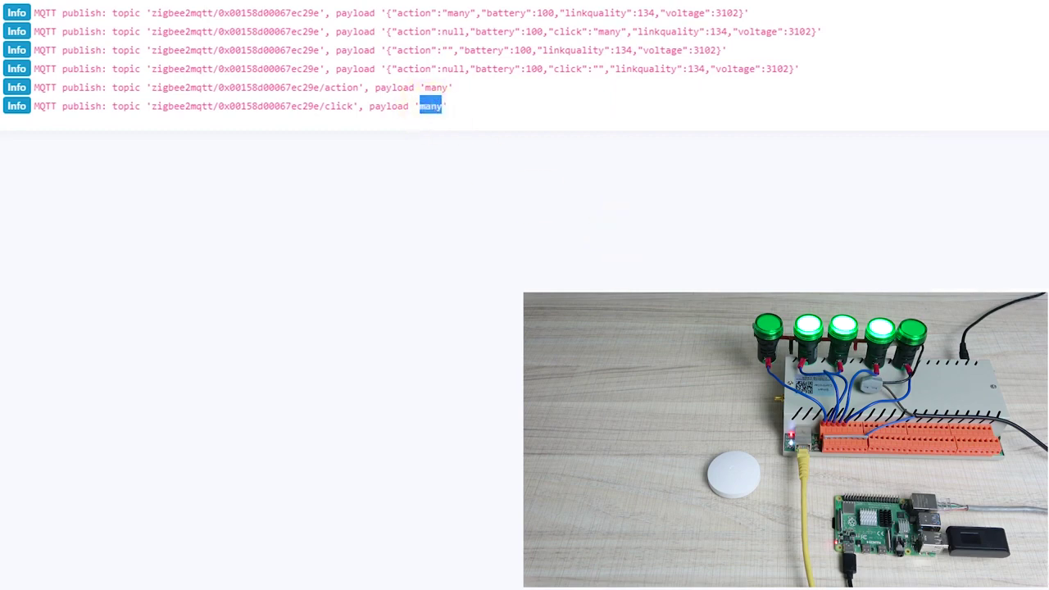
pyautogui.hotkey('alt', 'Tab')
pyautogui.hotkey('ctrl', 'v')
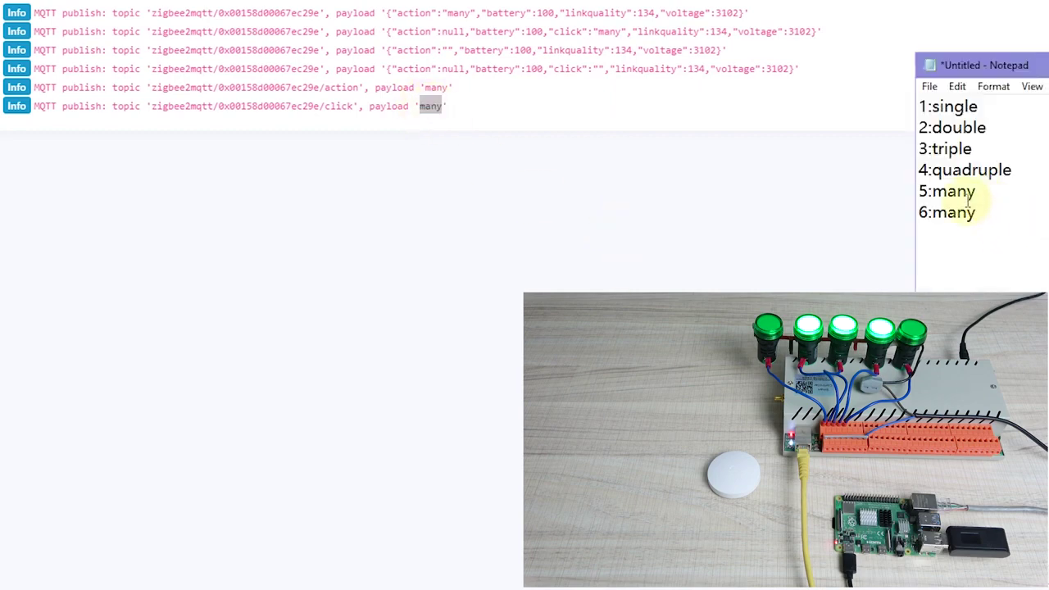
# Change the fifth Notepad line to ">=5:many" and delete the "6:many" line below it
pyautogui.click(920, 191)
pyautogui.write('>')
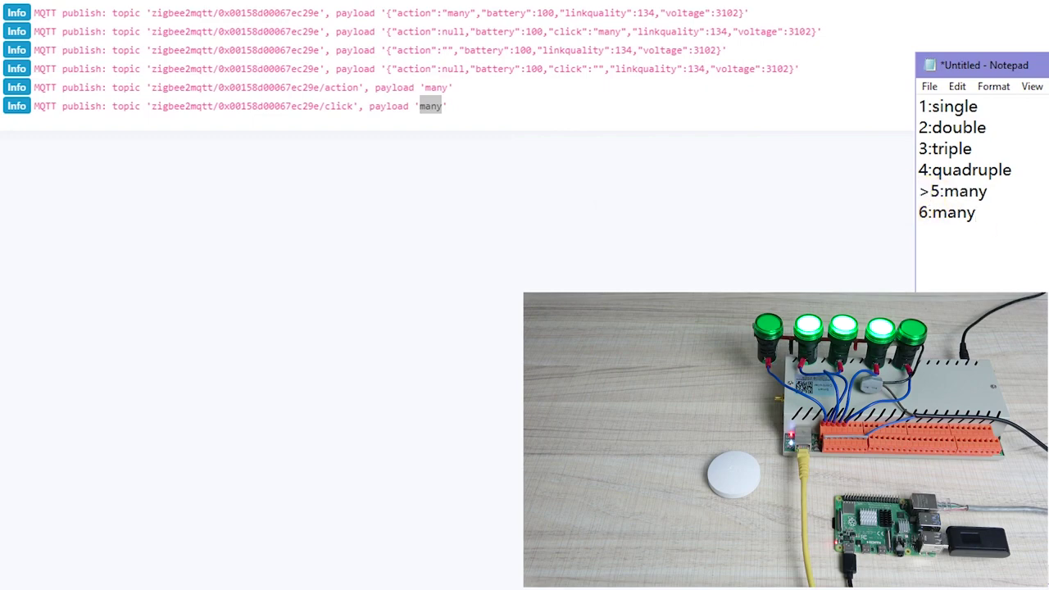
pyautogui.write('=')
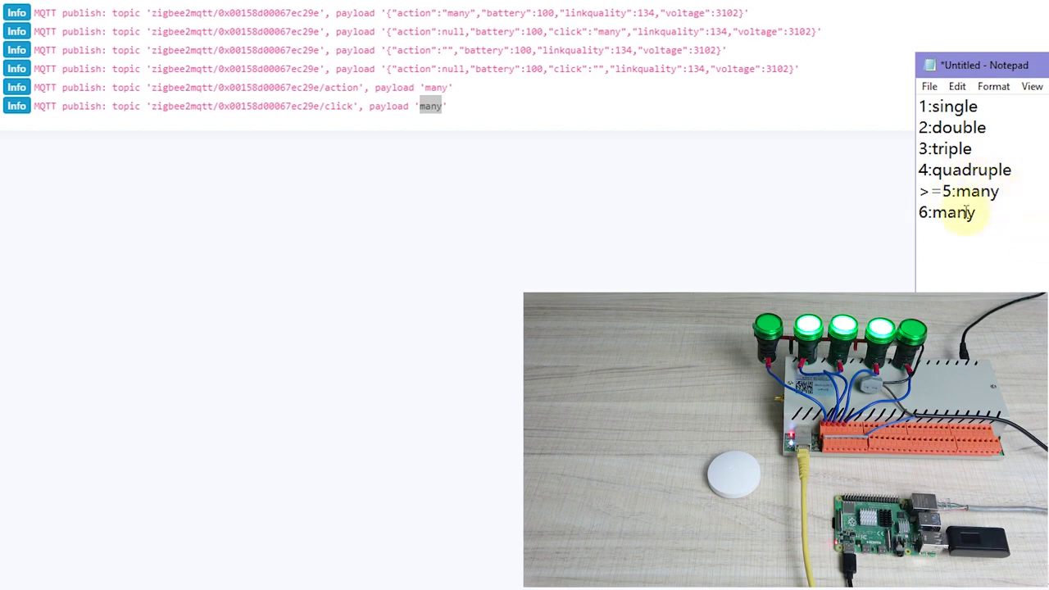
pyautogui.moveTo(992, 215); pyautogui.dragTo(860, 82)
pyautogui.press('BackSpace')
pyautogui.click(1041, 190)
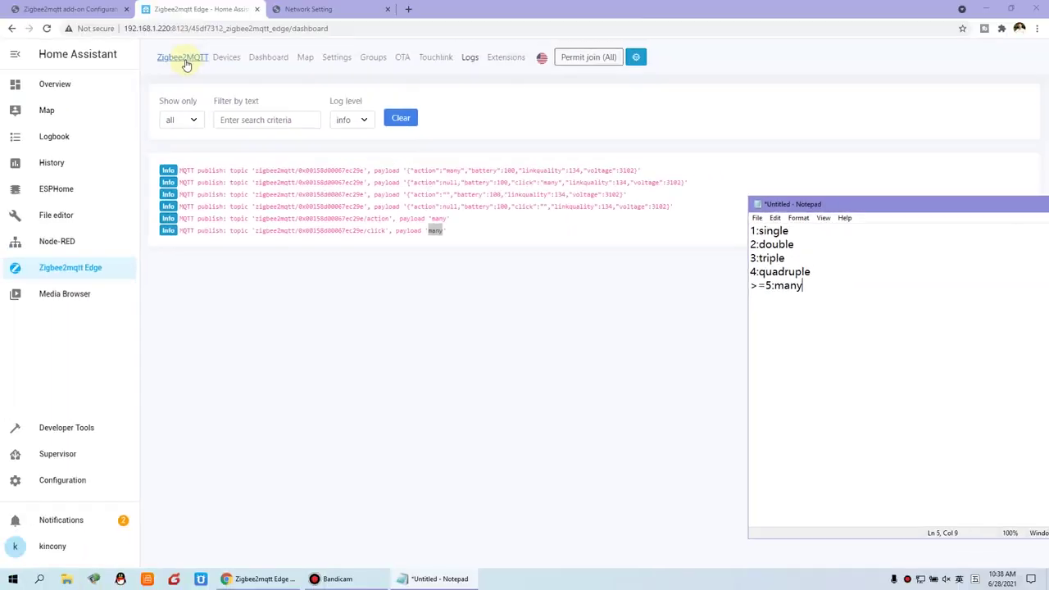
# Load the Zigbee2MQTT network map to view the switch's link to the coordinator
pyautogui.click(226, 57)
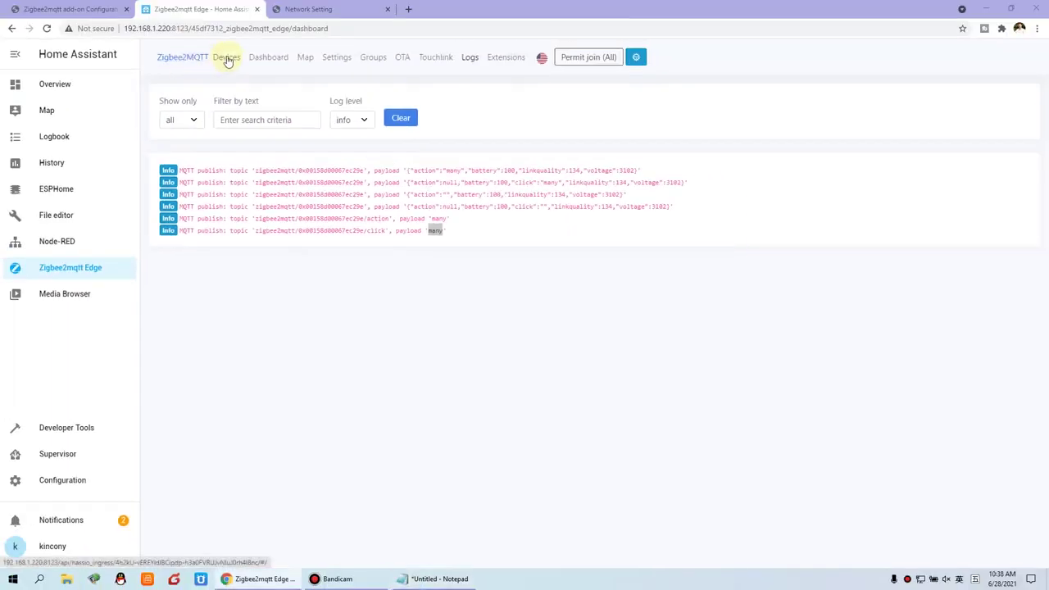
pyautogui.click(304, 59)
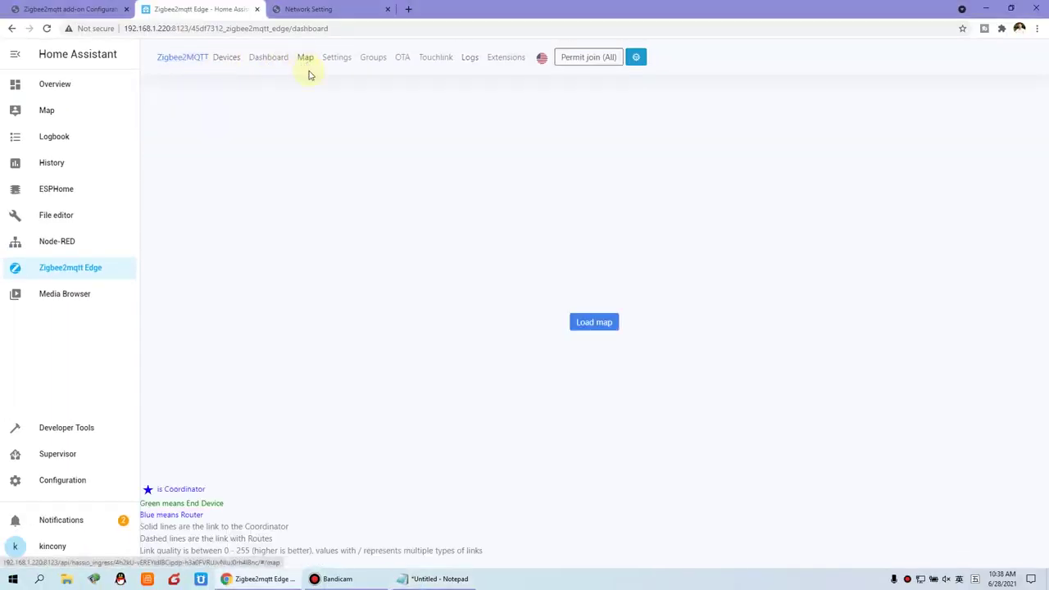
pyautogui.click(598, 323)
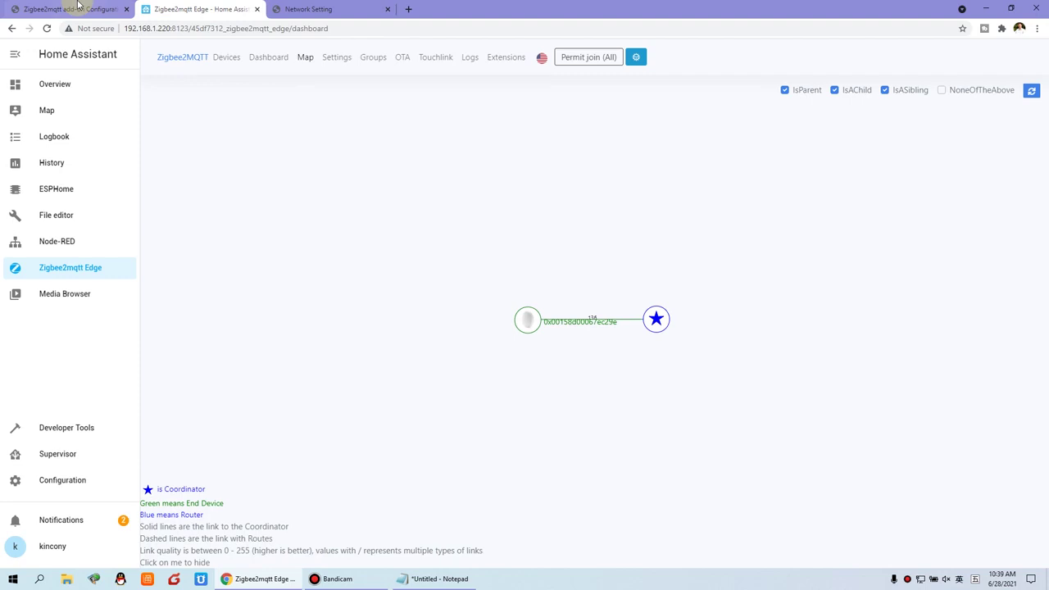
# Open the KinCony DIY Project forum thread "Xiaomi zigbee switch configure for home assistant by Zigbee2mqtt" and show its sensor code
pyautogui.click(79, 5)
pyautogui.click(10, 31)
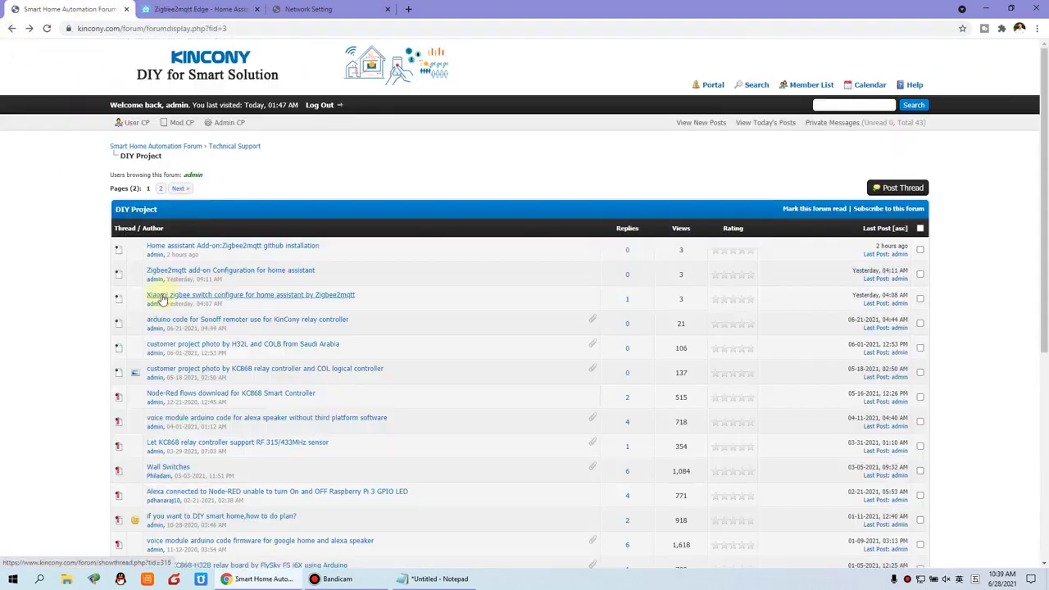
pyautogui.click(242, 297)
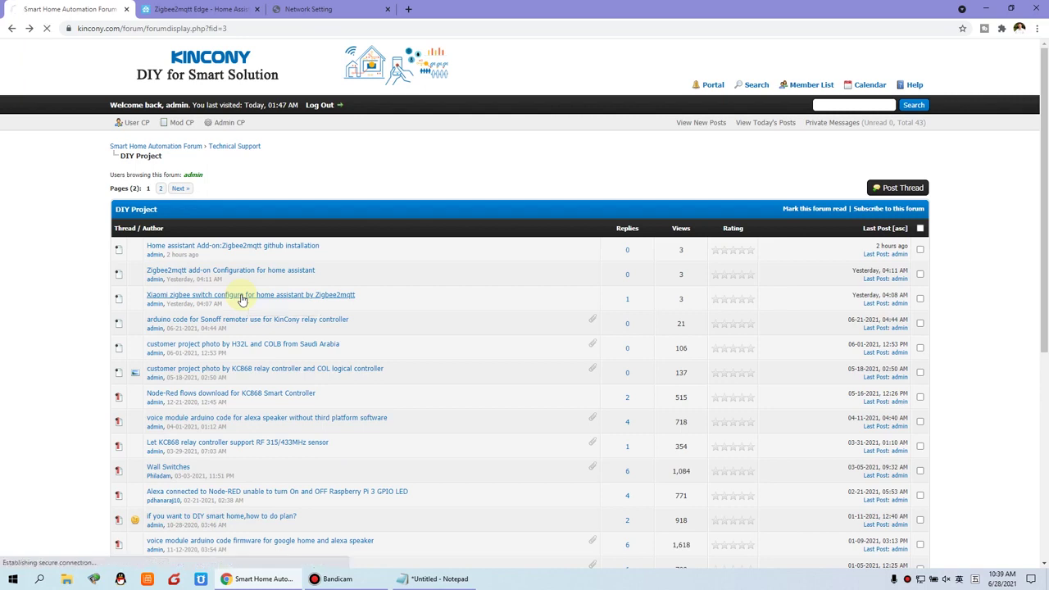
pyautogui.scroll(-2, 452, 372)
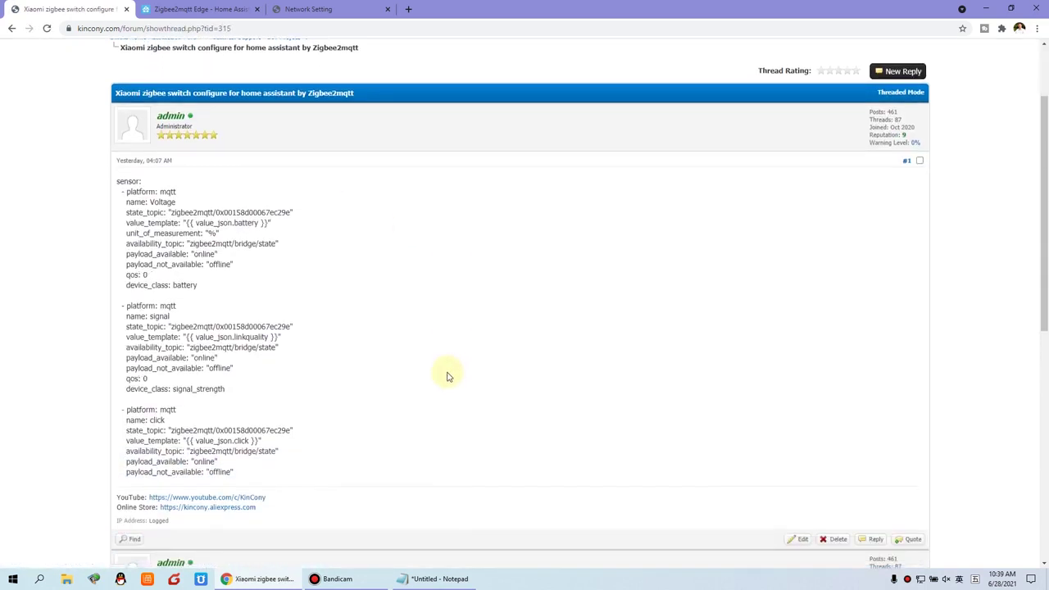
# Examine the post's MQTT sensor definitions for battery voltage, signal strength and click, then select all three sensor blocks
pyautogui.moveTo(246, 473); pyautogui.dragTo(110, 180)
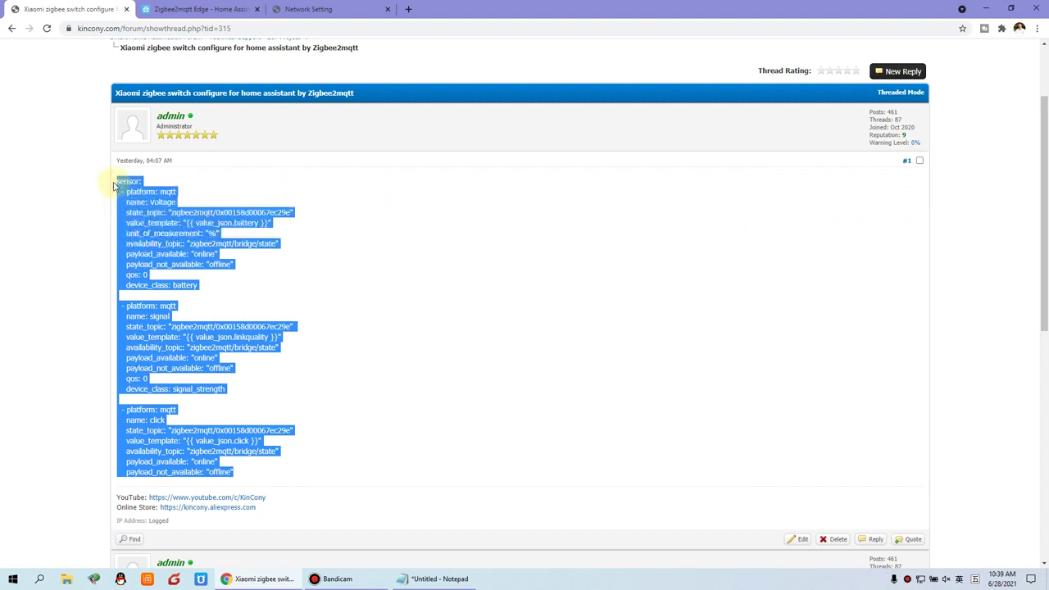
pyautogui.click(259, 257)
pyautogui.moveTo(148, 276); pyautogui.dragTo(177, 287)
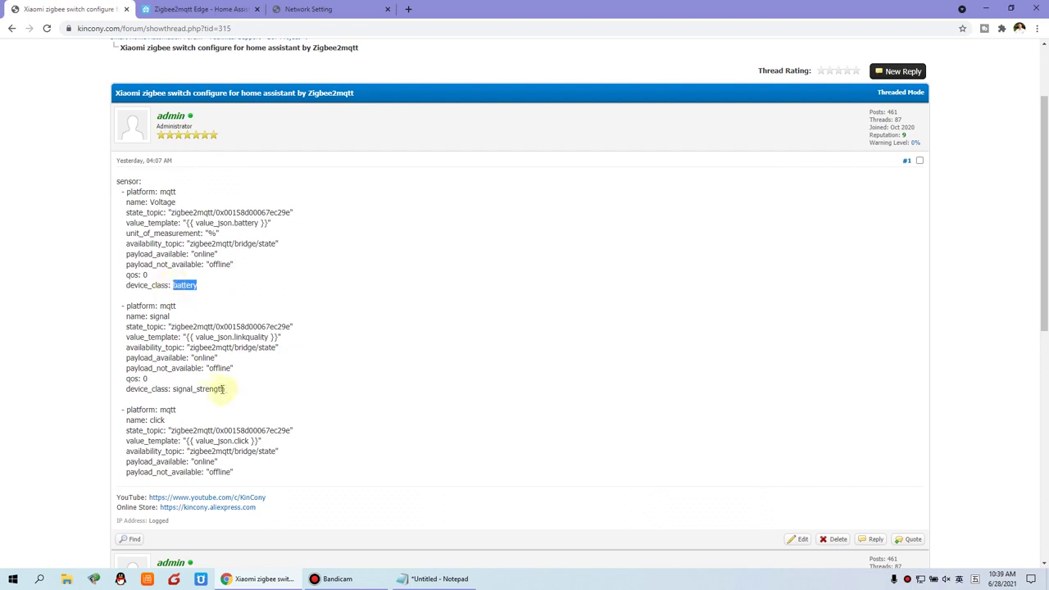
pyautogui.moveTo(235, 389); pyautogui.dragTo(172, 390)
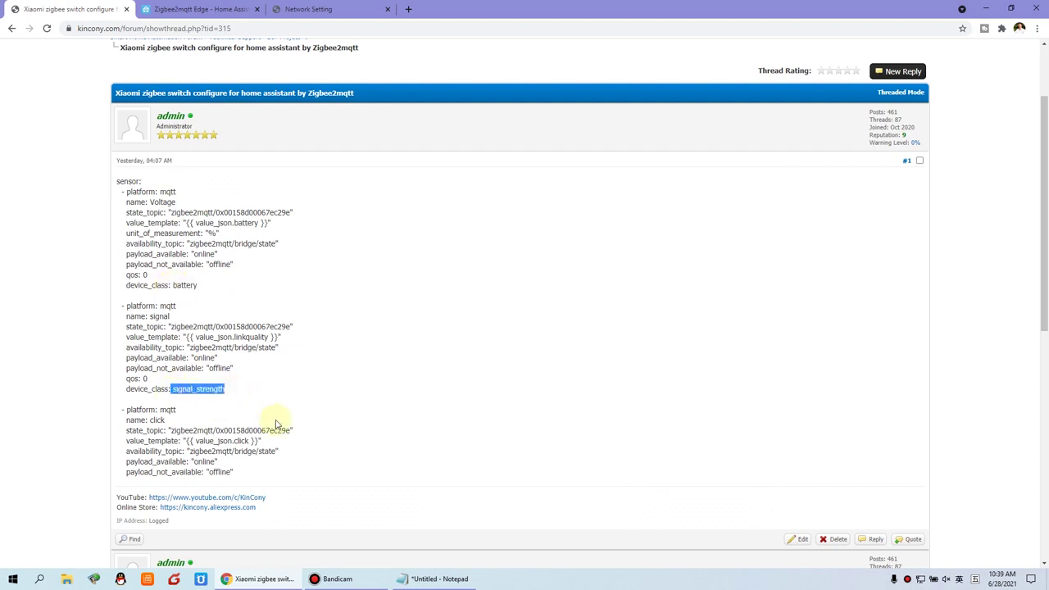
pyautogui.click(161, 420)
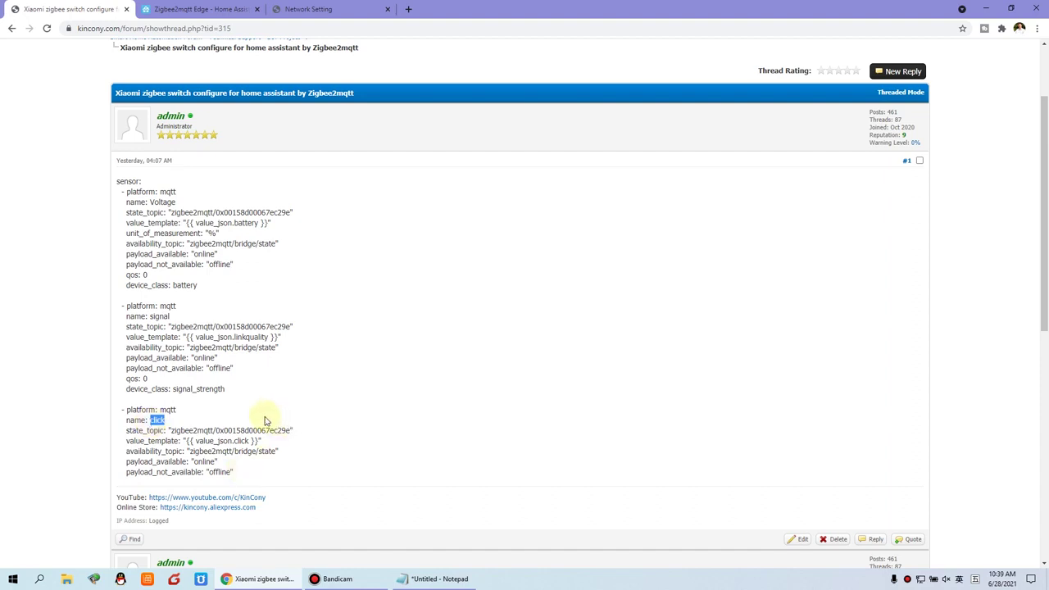
pyautogui.moveTo(262, 473); pyautogui.dragTo(115, 192)
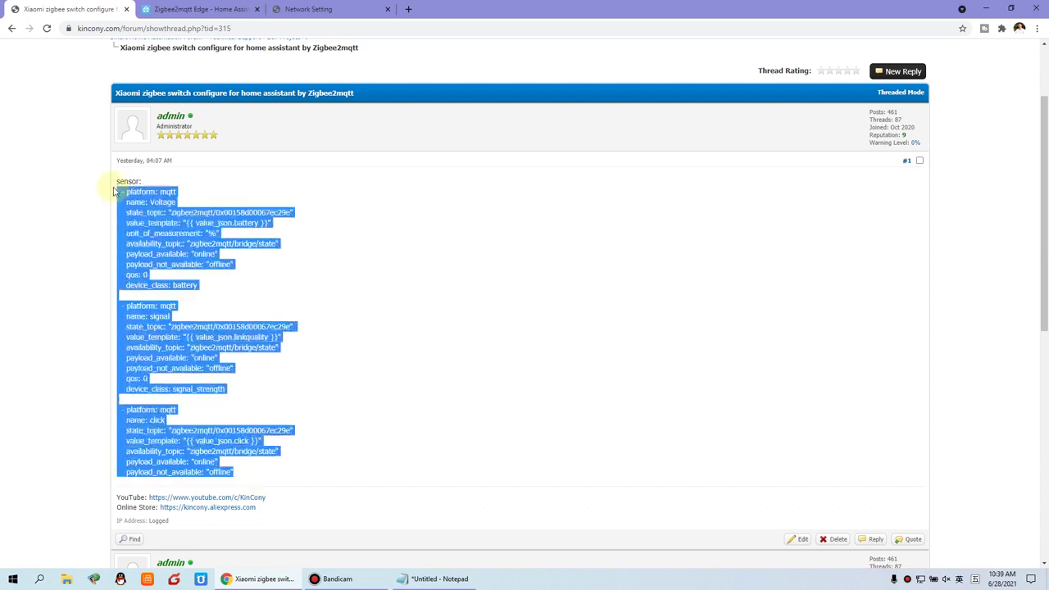
# Return to Home Assistant and open /config/configuration.yaml in the File editor
pyautogui.click(210, 7)
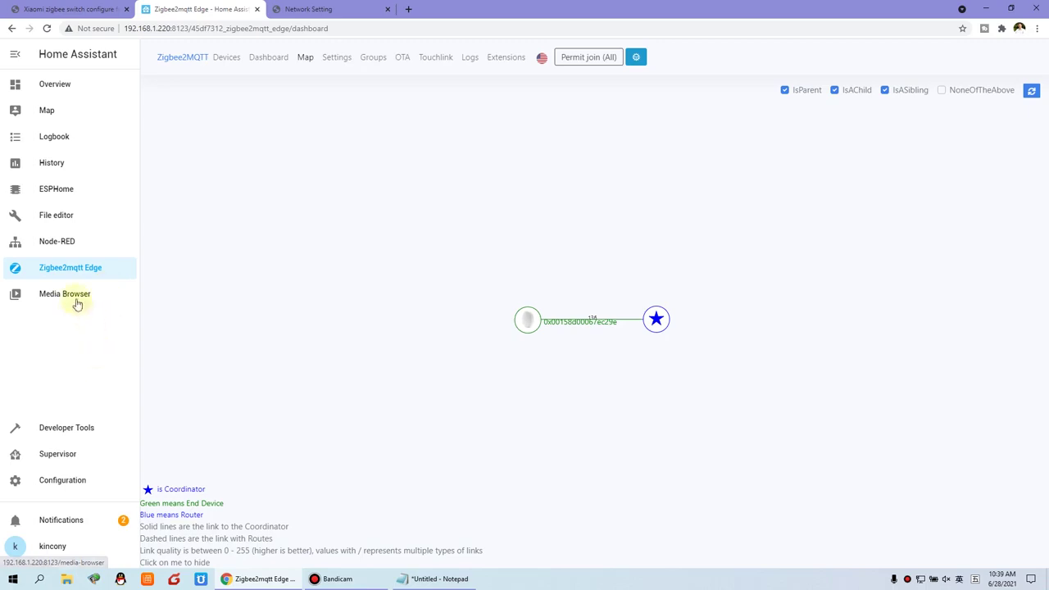
pyautogui.click(58, 215)
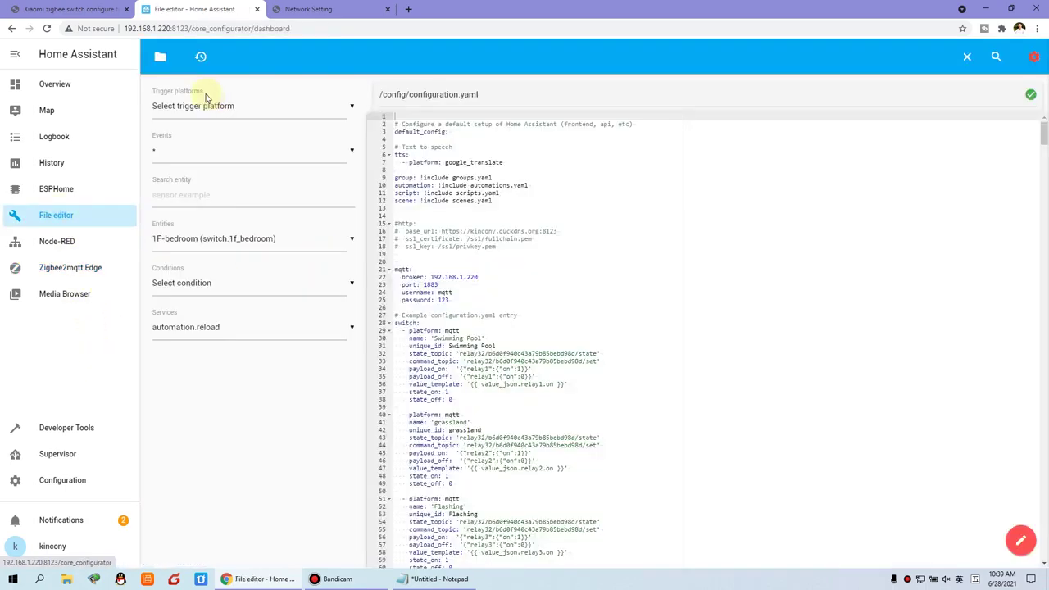
pyautogui.click(159, 55)
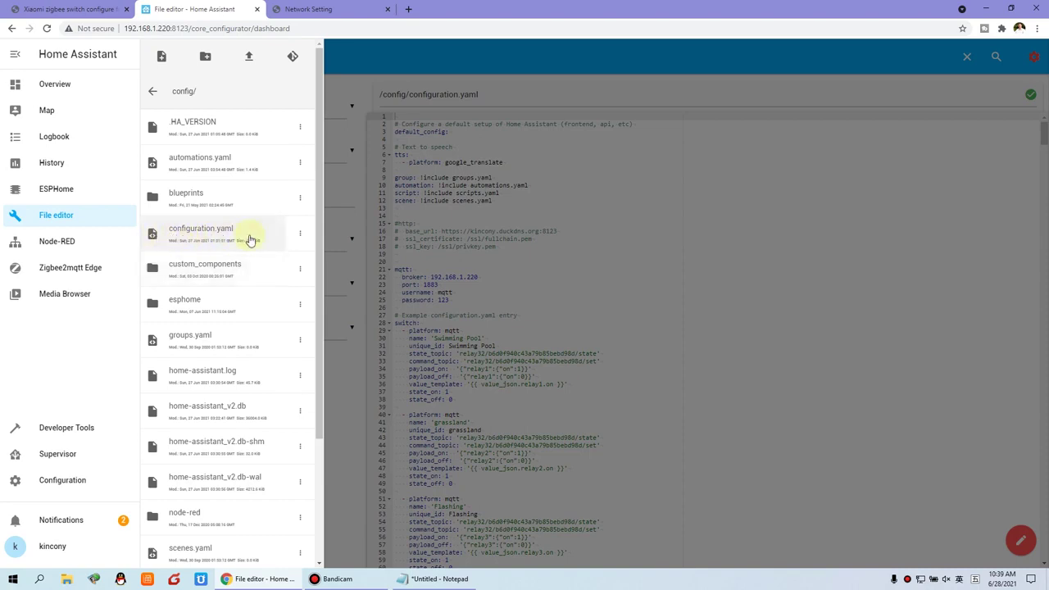
pyautogui.click(551, 383)
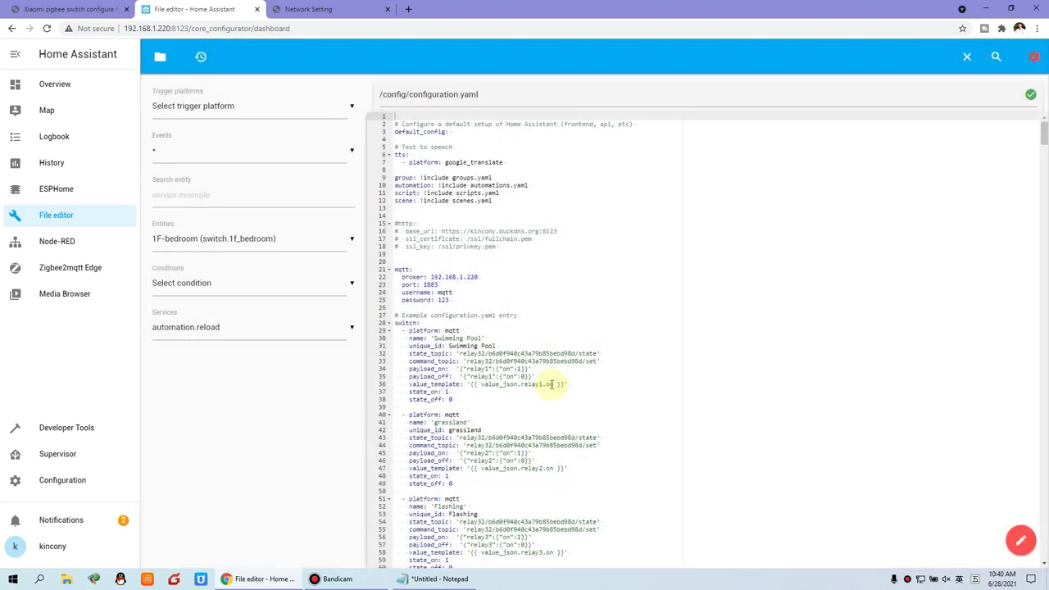
# Check the Voltage, signal and click MQTT sensor entries for the Zigbee switch at the end of configuration.yaml
pyautogui.scroll(-3, 577, 384)
pyautogui.scroll(-5, 577, 384)
pyautogui.moveTo(1046, 154); pyautogui.dragTo(1044, 539)
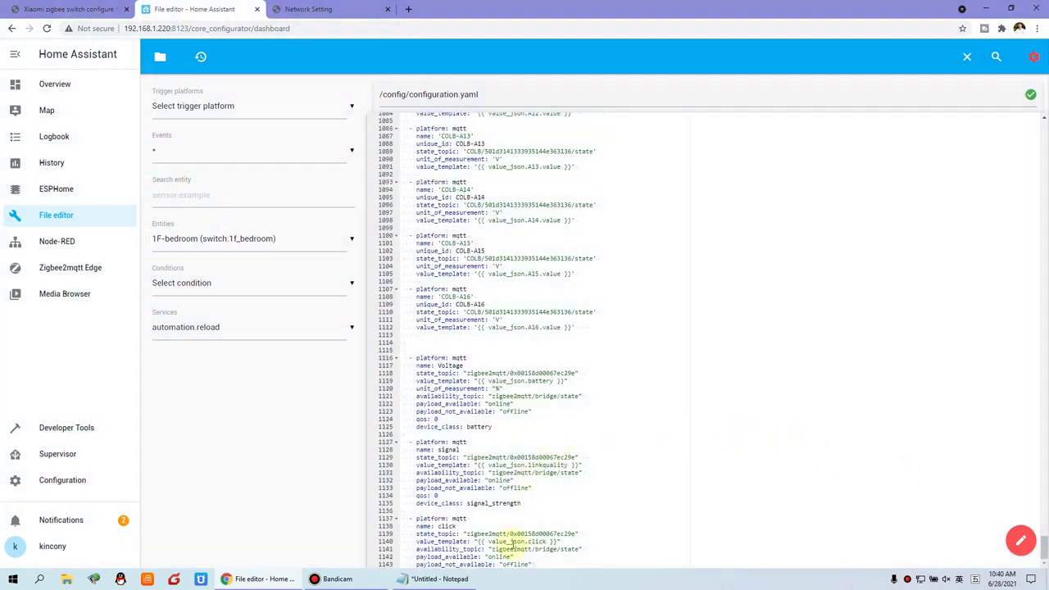
pyautogui.moveTo(544, 561); pyautogui.dragTo(378, 352)
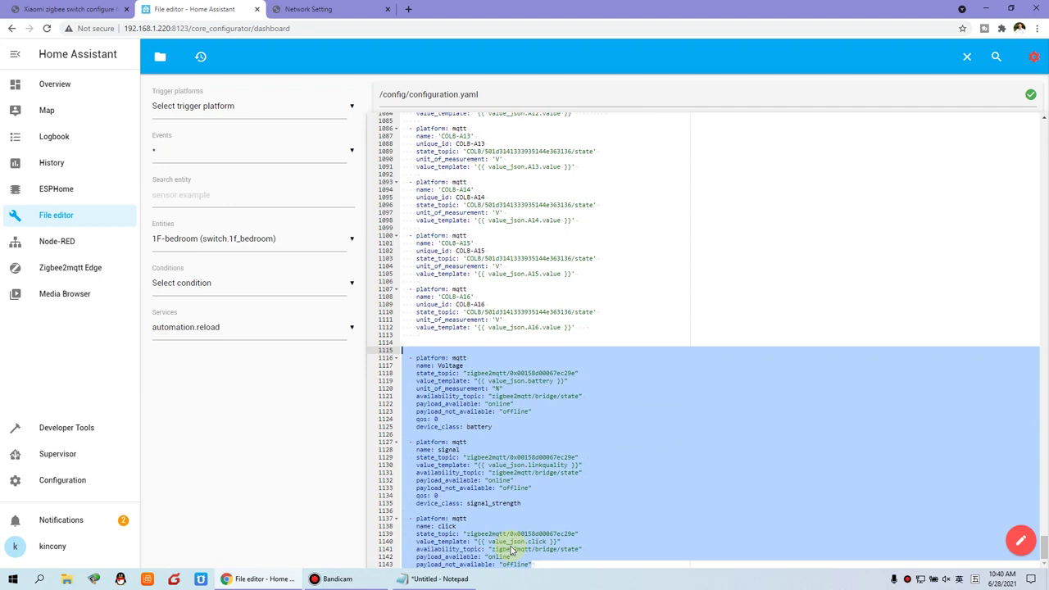
pyautogui.click(474, 380)
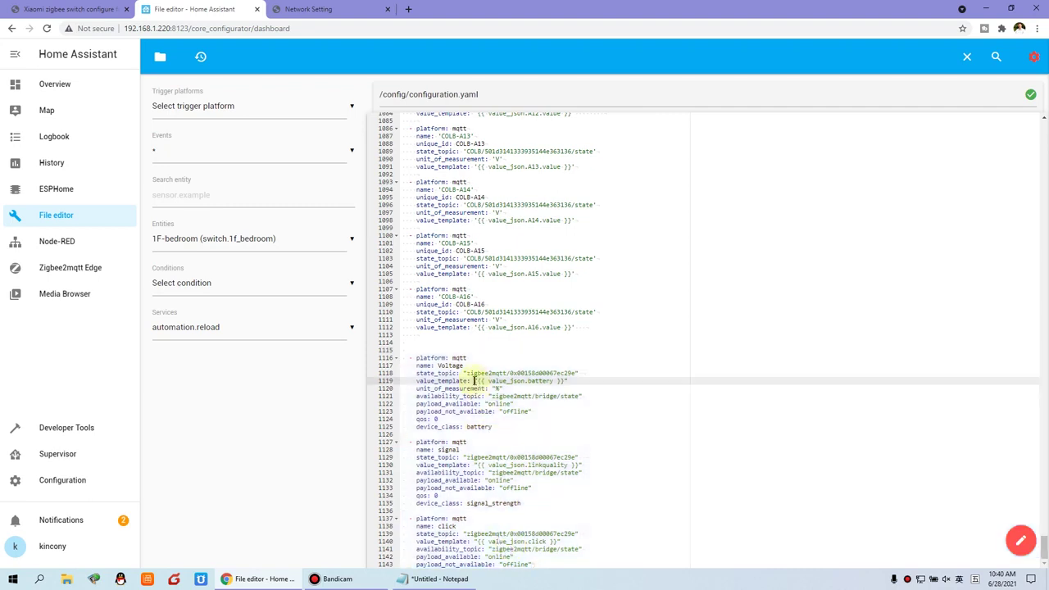
# Note the sensor names Voltage, signal and click from configuration.yaml on separate lines below the payload list in Notepad
pyautogui.doubleClick(442, 365)
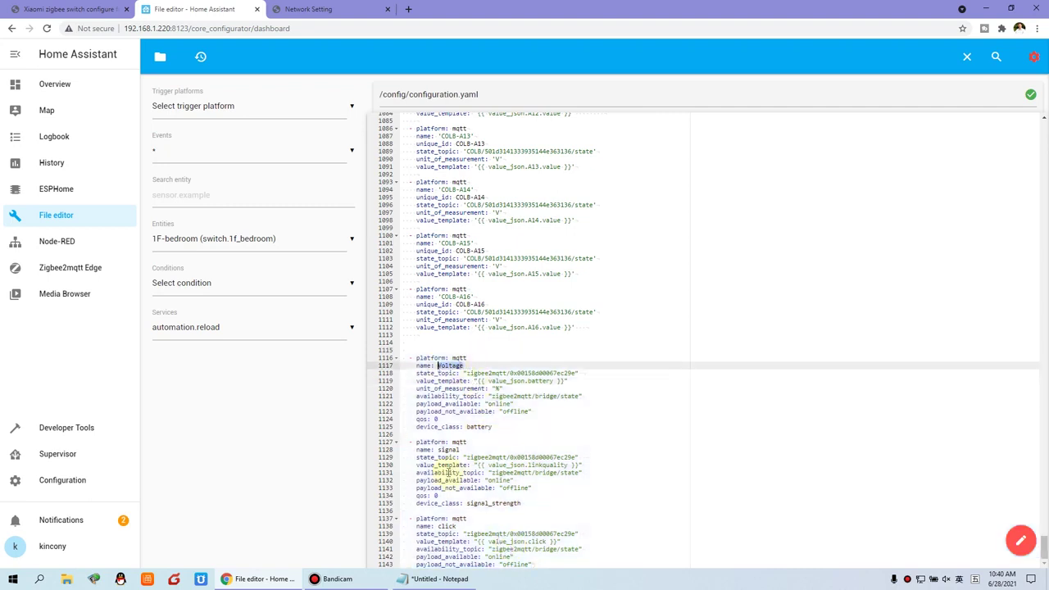
pyautogui.doubleClick(449, 450)
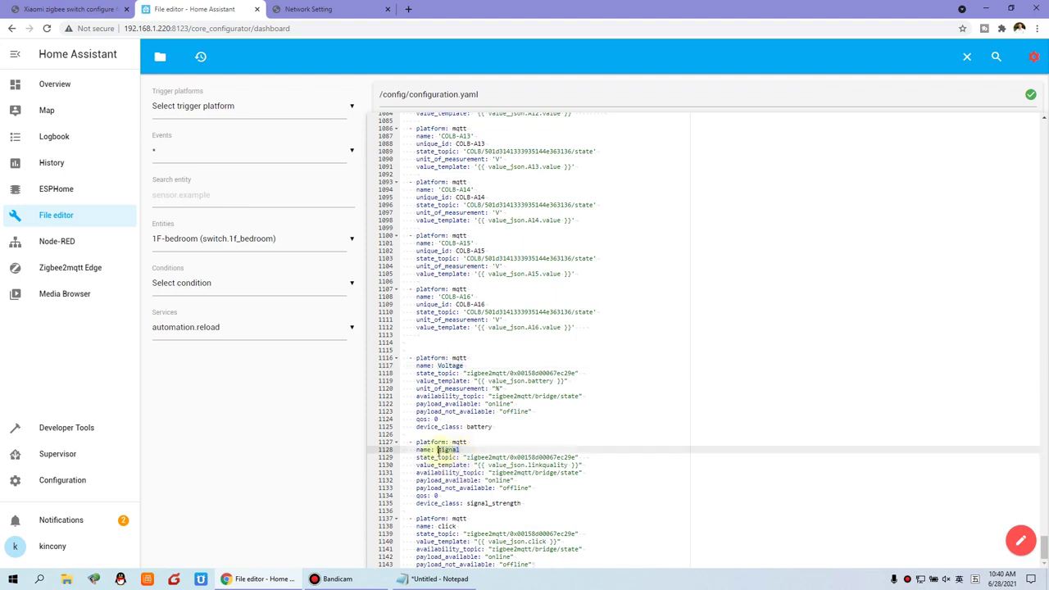
pyautogui.doubleClick(447, 526)
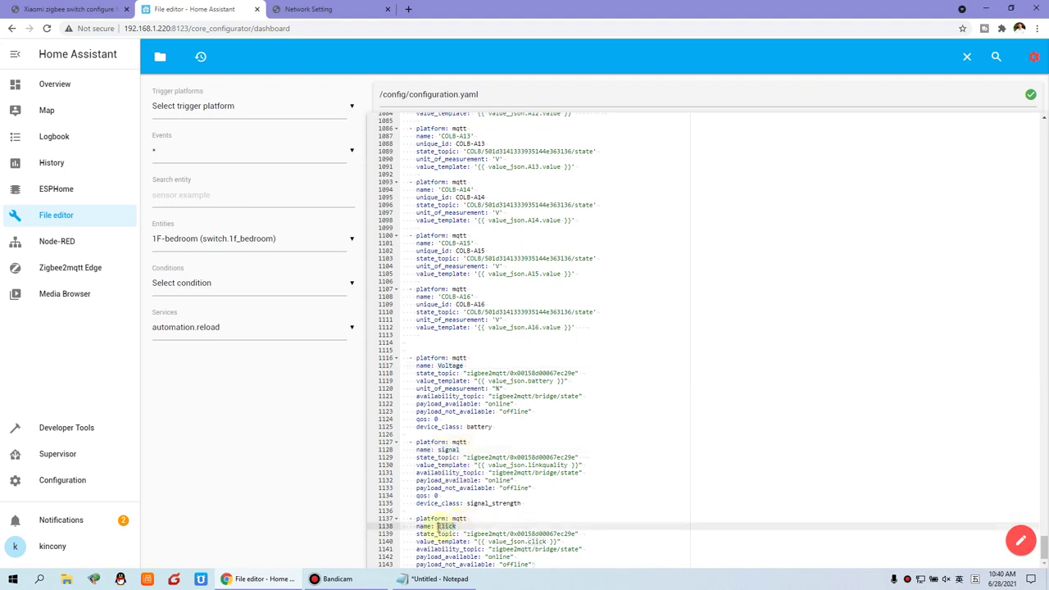
pyautogui.click(447, 580)
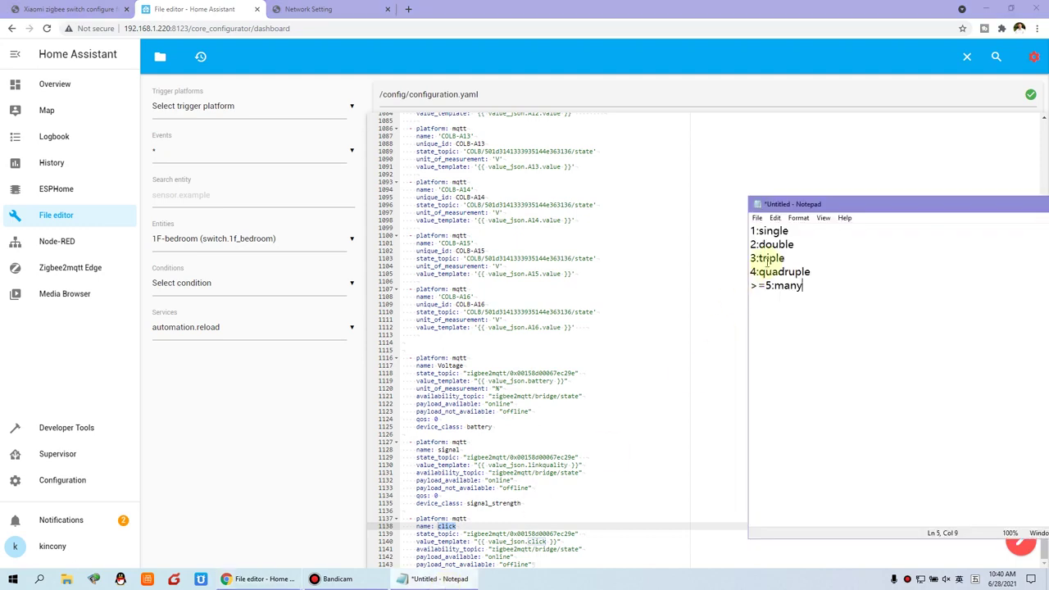
pyautogui.press('Return')
pyautogui.press('Return')
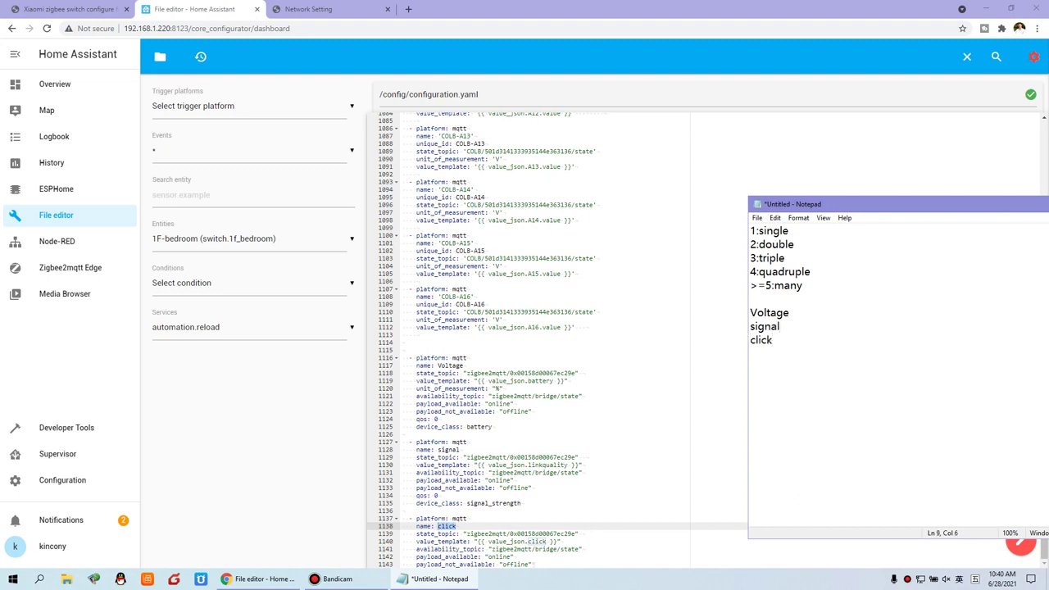
# Recheck the three switch sensor blocks in configuration.yaml and restart the Home Assistant server to load them
pyautogui.click(482, 449)
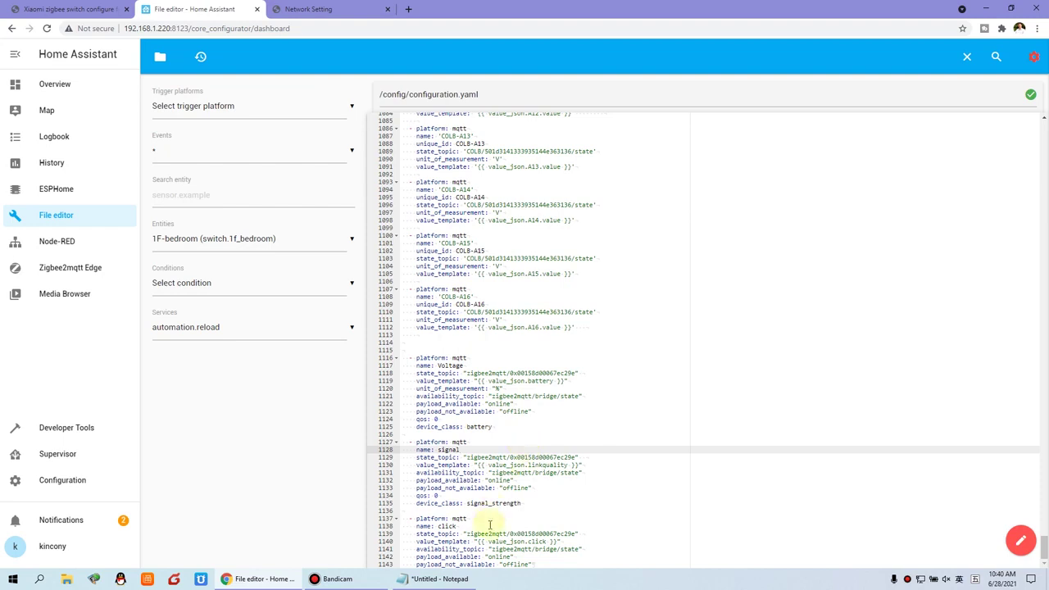
pyautogui.moveTo(548, 562); pyautogui.dragTo(369, 358)
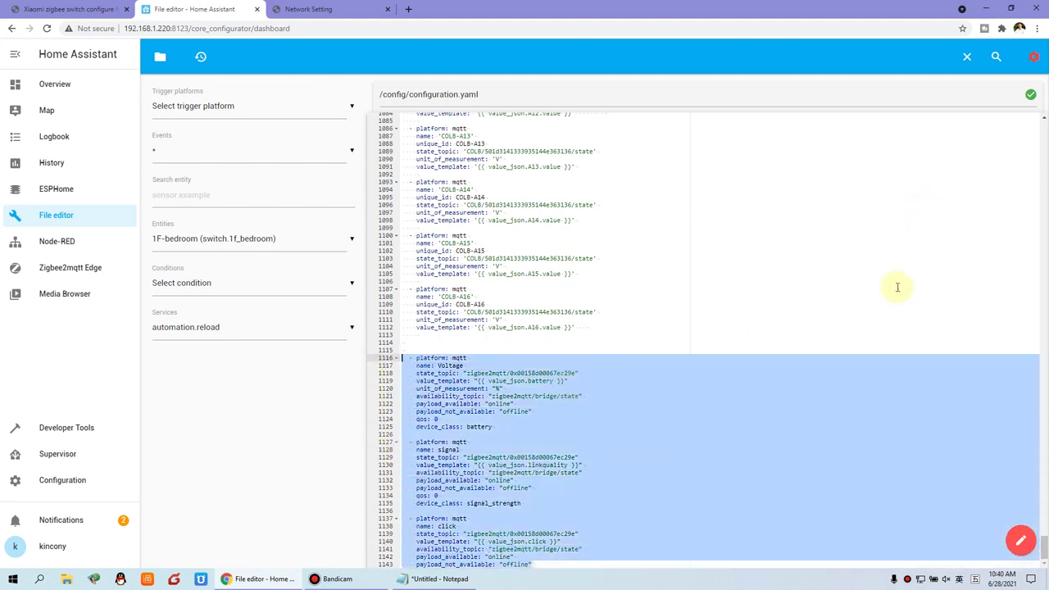
pyautogui.click(768, 359)
pyautogui.scroll(3, 994, 231)
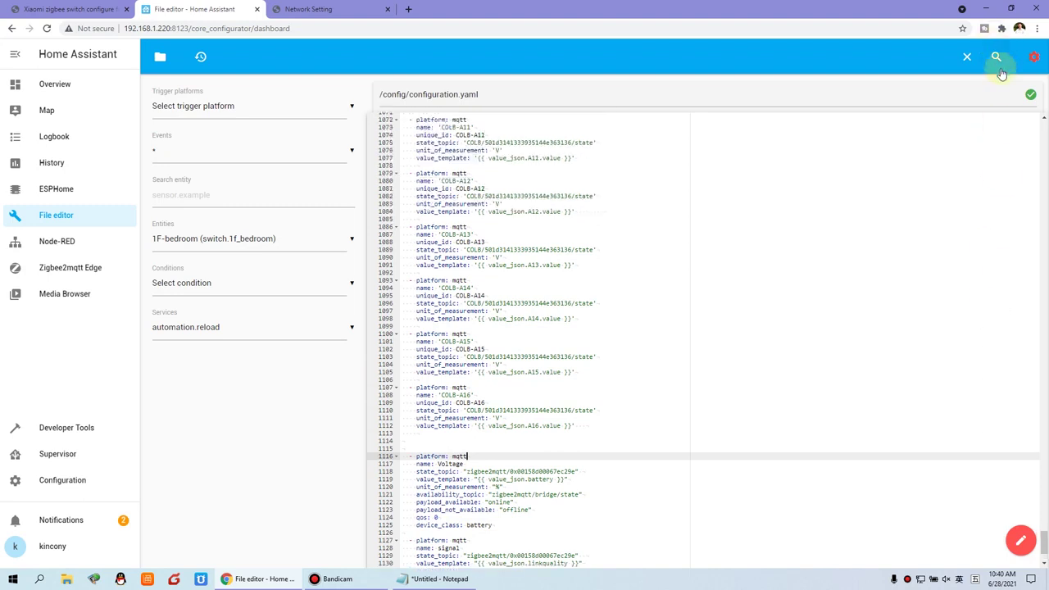
pyautogui.scroll(3, 831, 293)
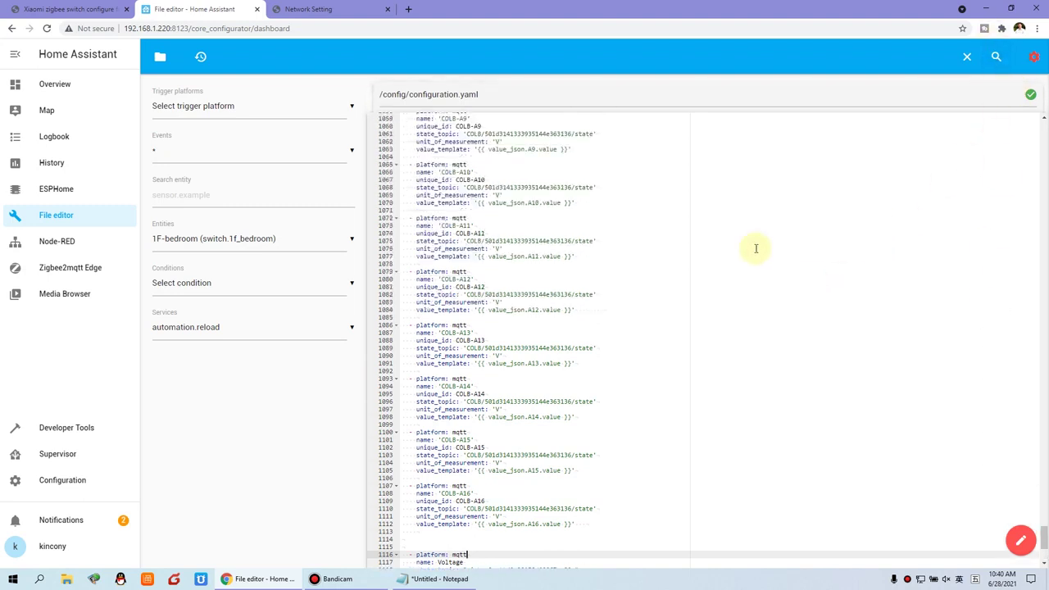
pyautogui.click(67, 484)
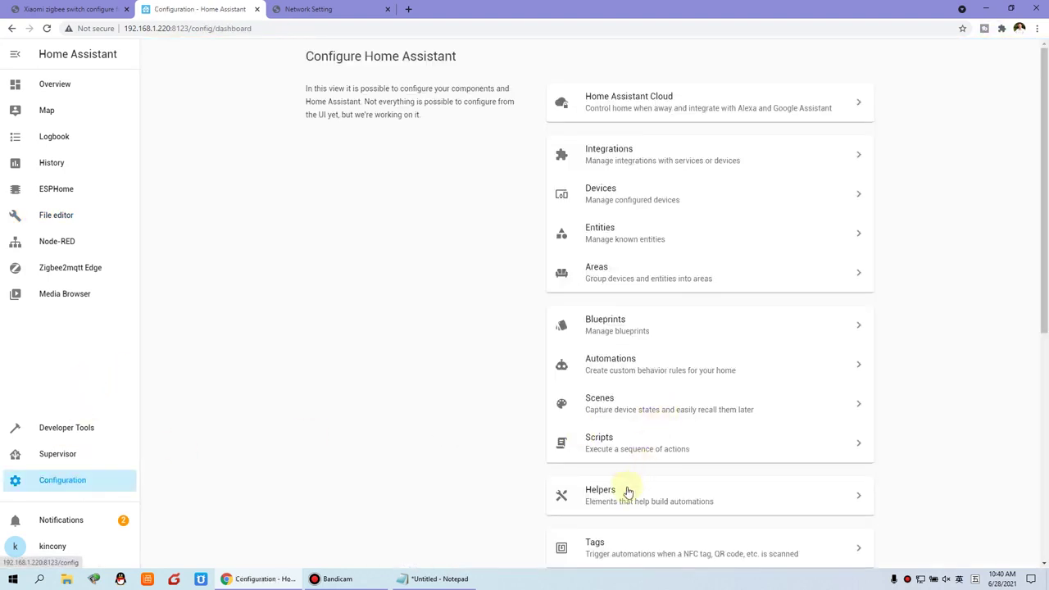
pyautogui.scroll(-4, 631, 419)
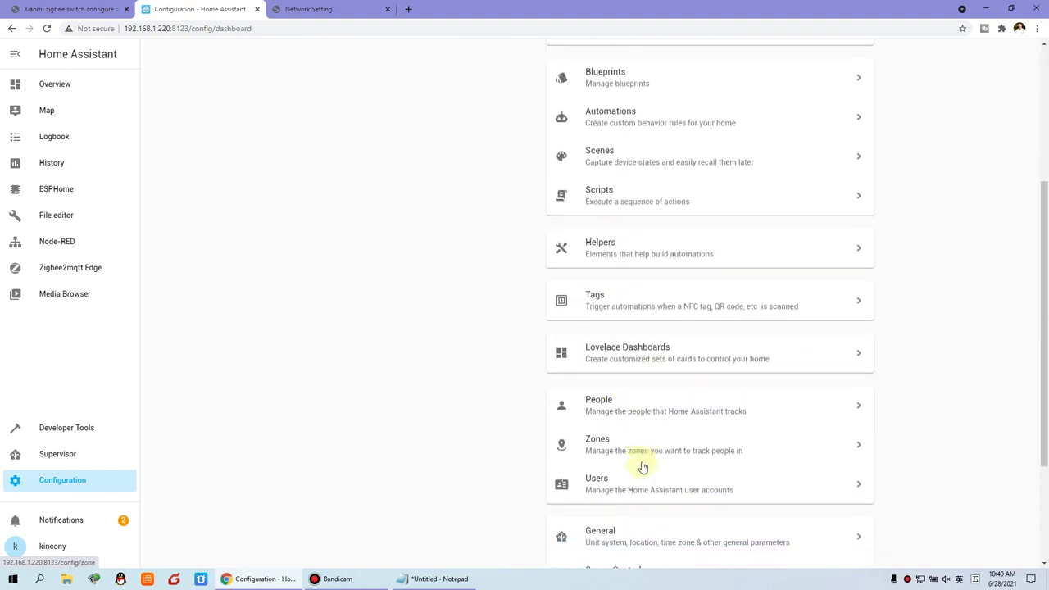
pyautogui.click(640, 496)
pyautogui.click(578, 348)
pyautogui.click(617, 349)
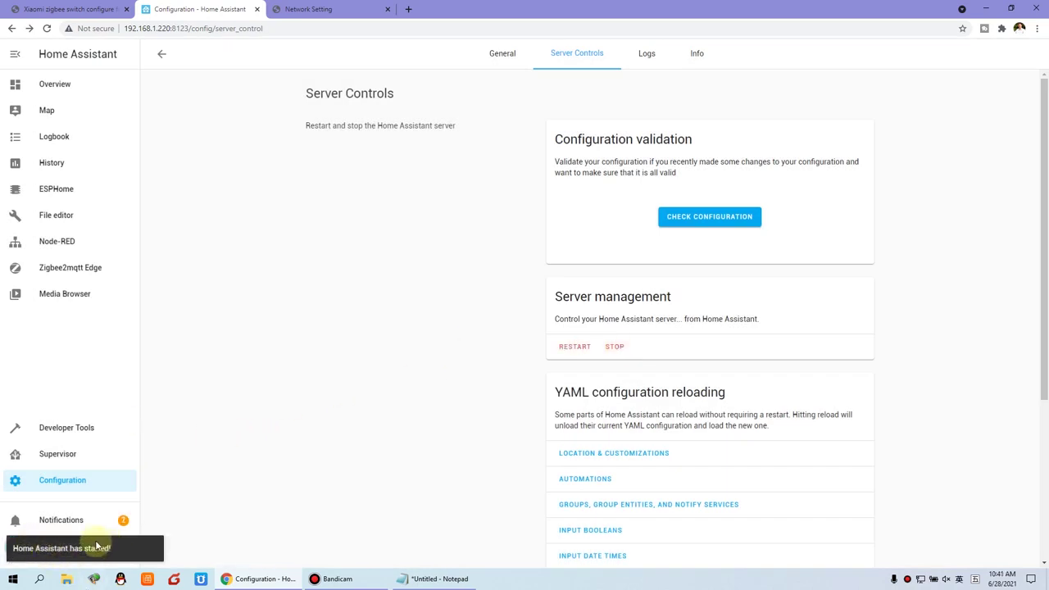
# Turn off relay32B2-2, relay32B2-3 and relay32B2-4 on the Overview dashboard
pyautogui.click(66, 92)
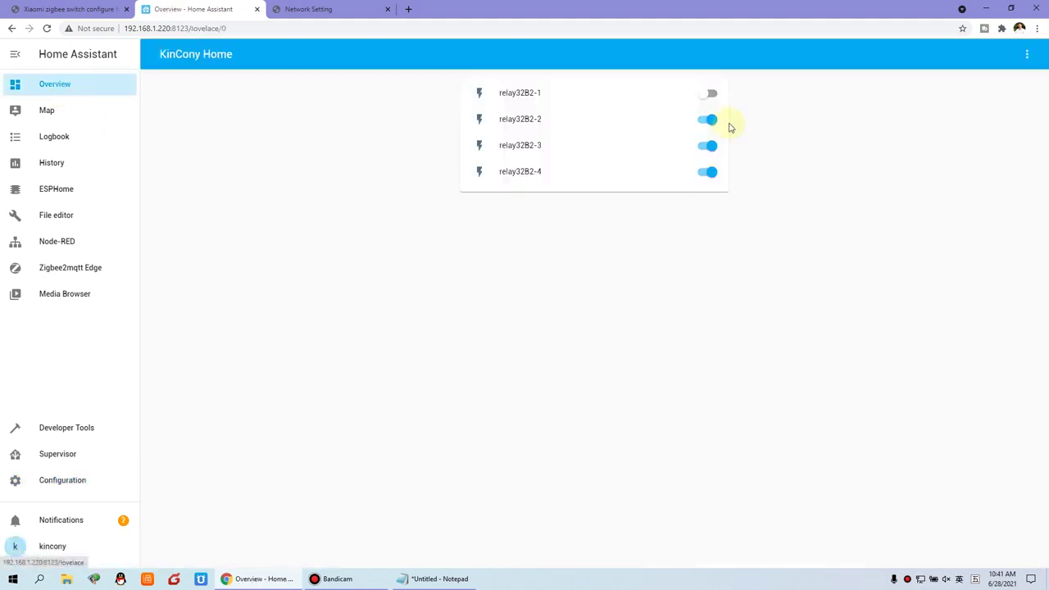
pyautogui.click(710, 145)
pyautogui.click(710, 171)
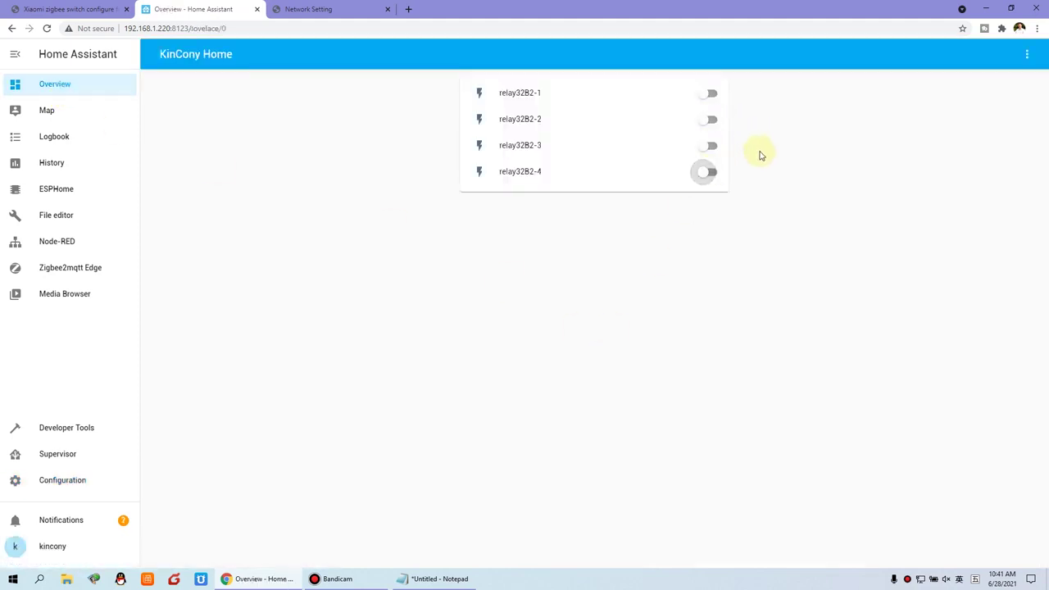
# Put the KinCony Home dashboard in edit mode and open the badge configuration of its unnamed view
pyautogui.click(1028, 57)
pyautogui.click(1014, 85)
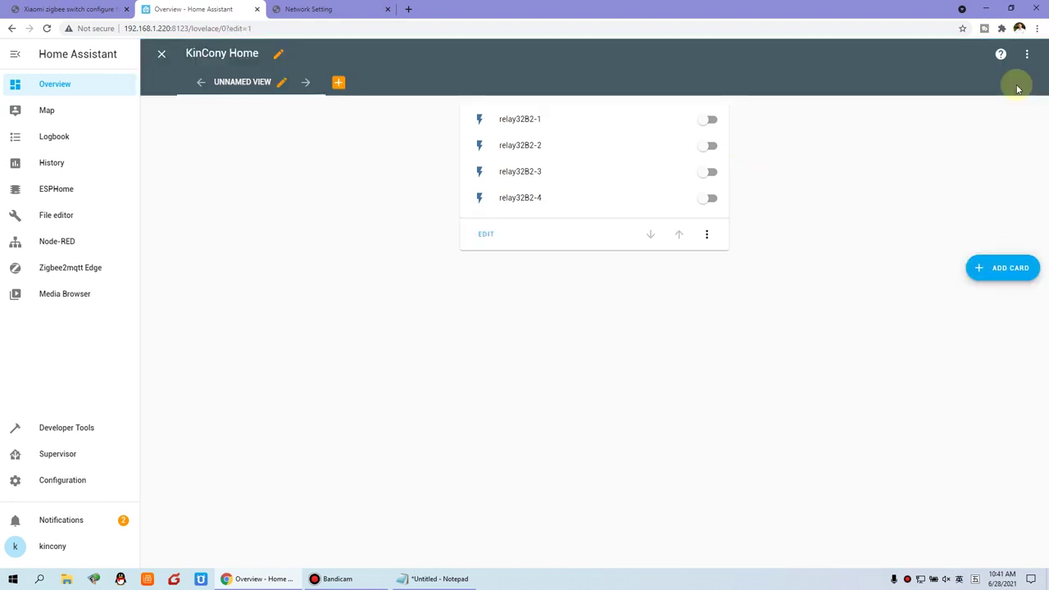
pyautogui.click(281, 84)
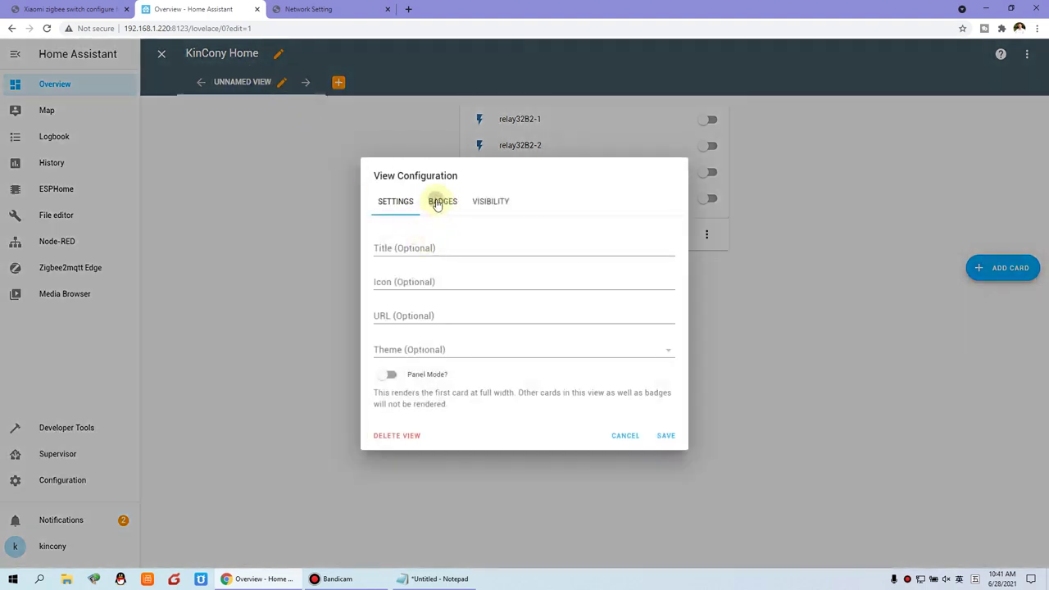
pyautogui.click(437, 205)
# Copy the name Voltage from the Notepad notes and add sensor.voltage as a badge of the view
pyautogui.click(459, 579)
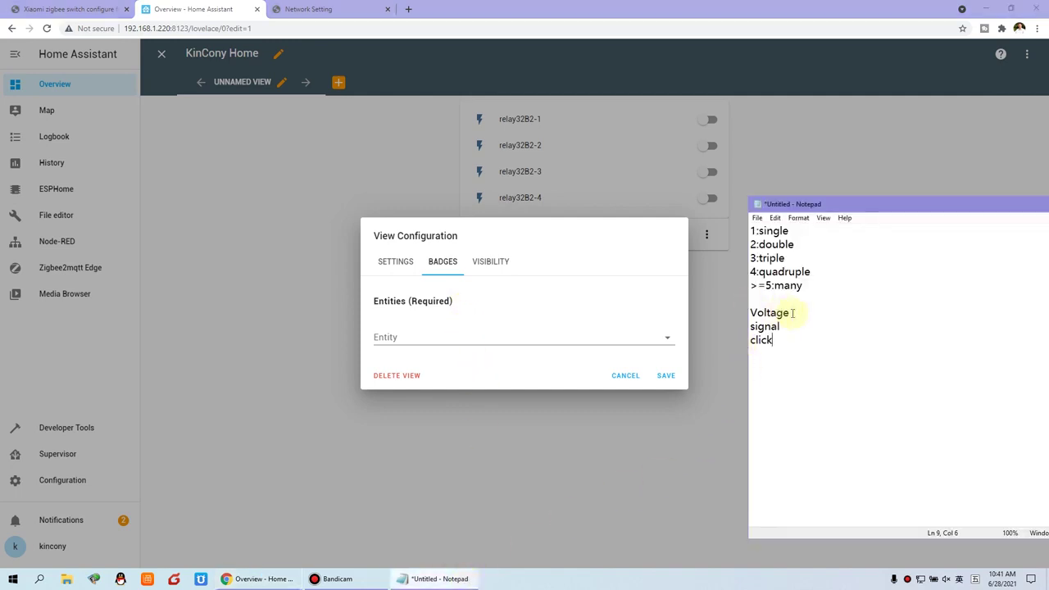
pyautogui.moveTo(793, 312); pyautogui.dragTo(745, 312)
pyautogui.hotkey('ctrl', 'c')
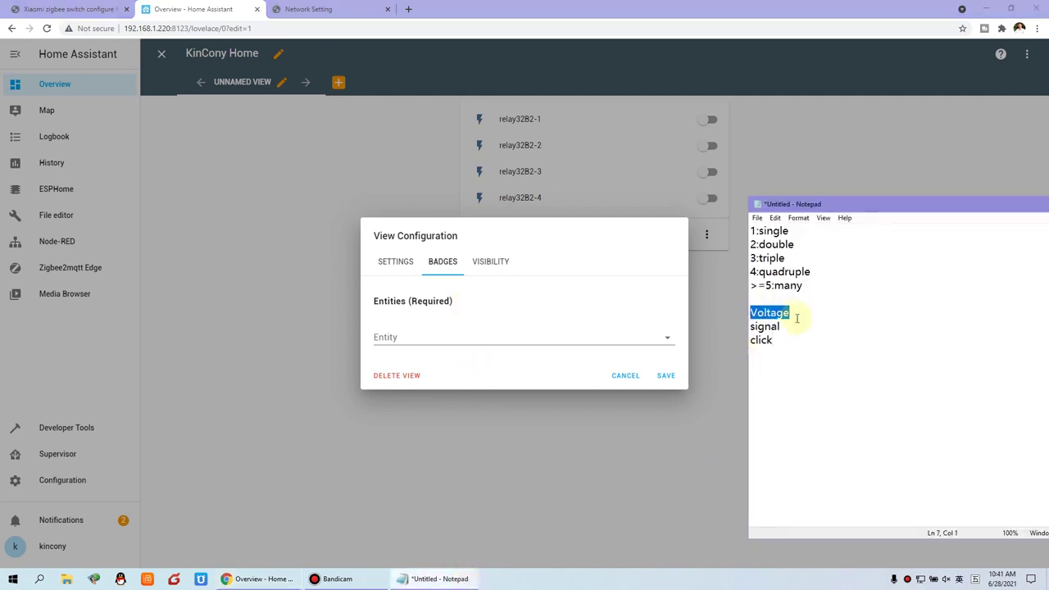
pyautogui.click(408, 337)
pyautogui.hotkey('ctrl', 'v')
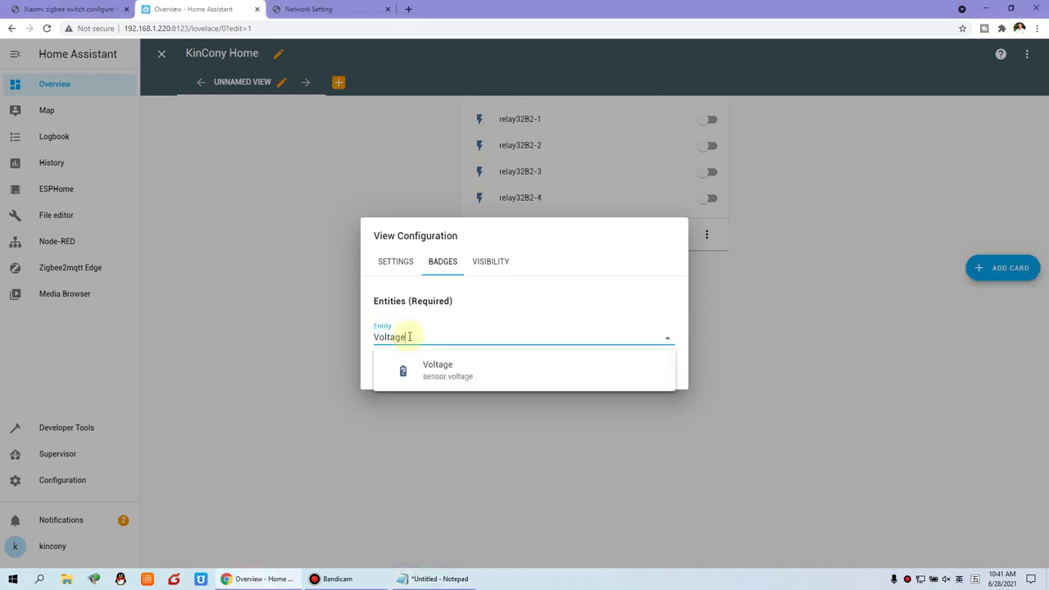
pyautogui.click(459, 376)
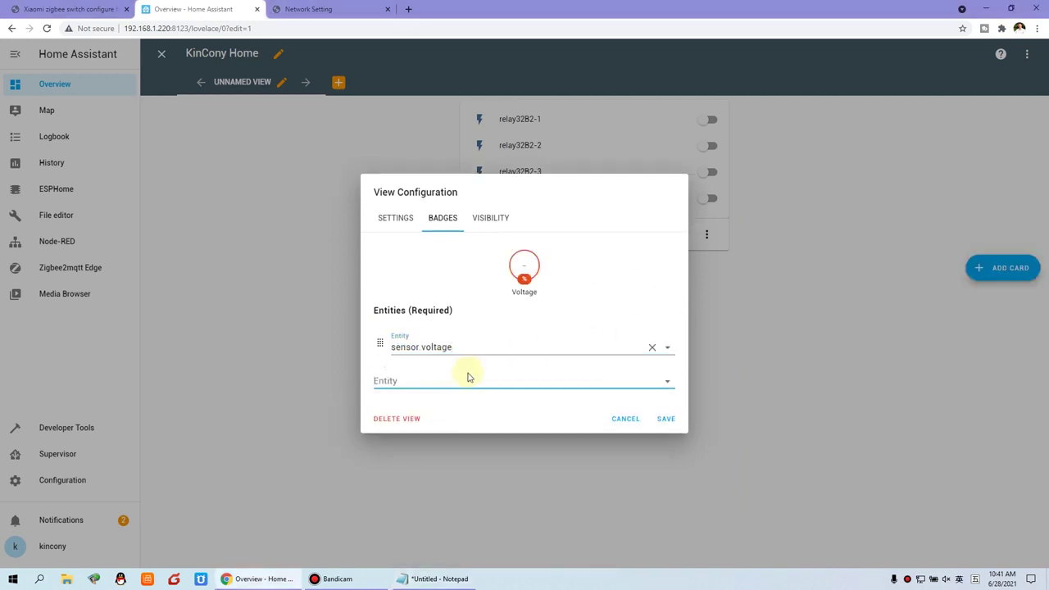
# Copy the name signal from the Notepad notes and add sensor.signal as the second badge
pyautogui.click(434, 579)
pyautogui.moveTo(793, 326); pyautogui.dragTo(737, 325)
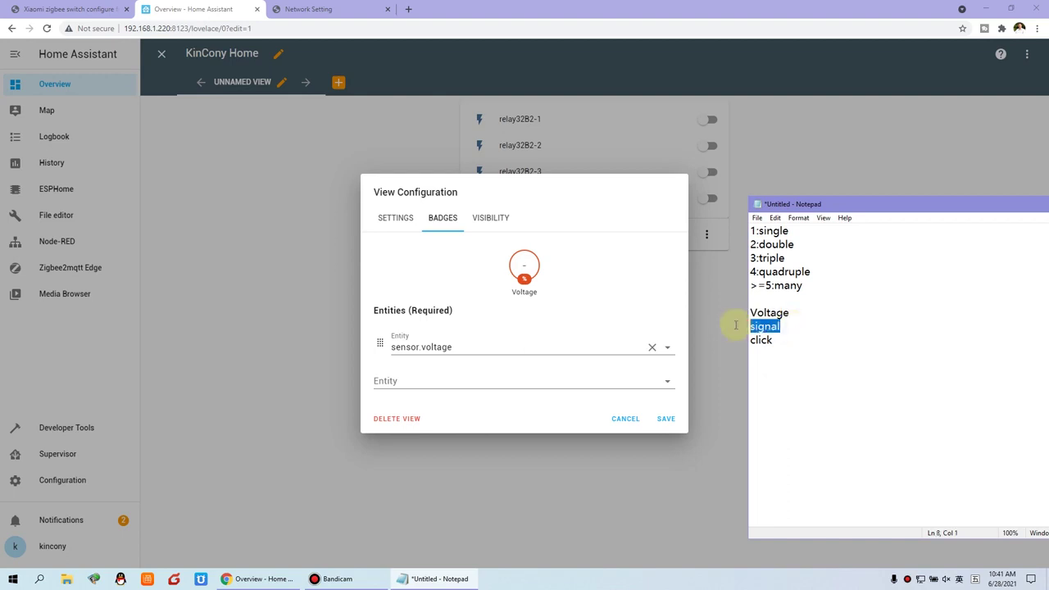
pyautogui.hotkey('ctrl', 'c')
pyautogui.click(450, 380)
pyautogui.hotkey('ctrl', 'v')
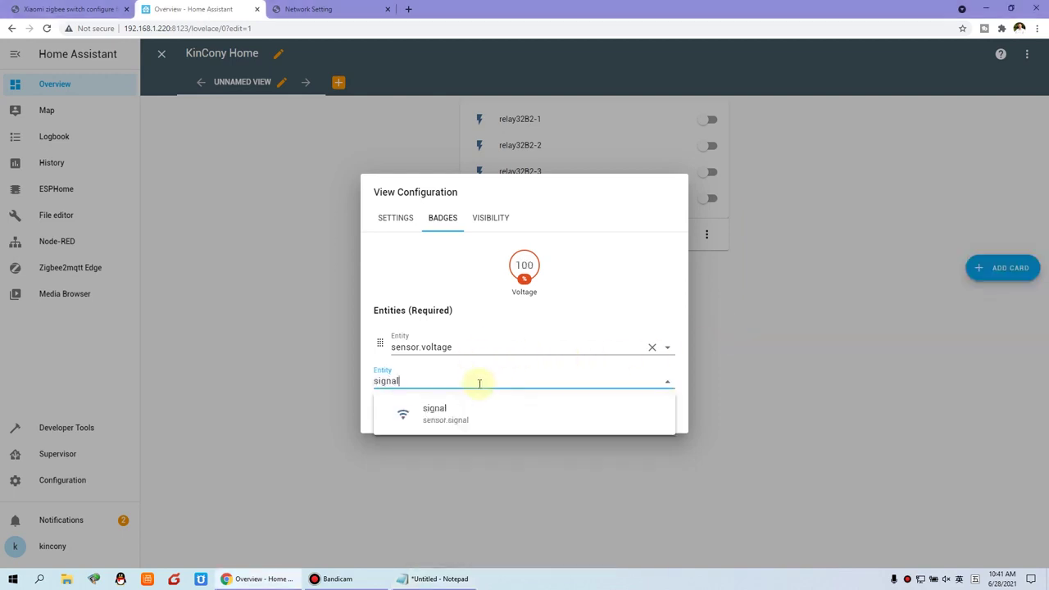
pyautogui.click(460, 411)
# Add sensor.click as the third badge using its noted name, and save the view and leave dashboard editing
pyautogui.click(451, 578)
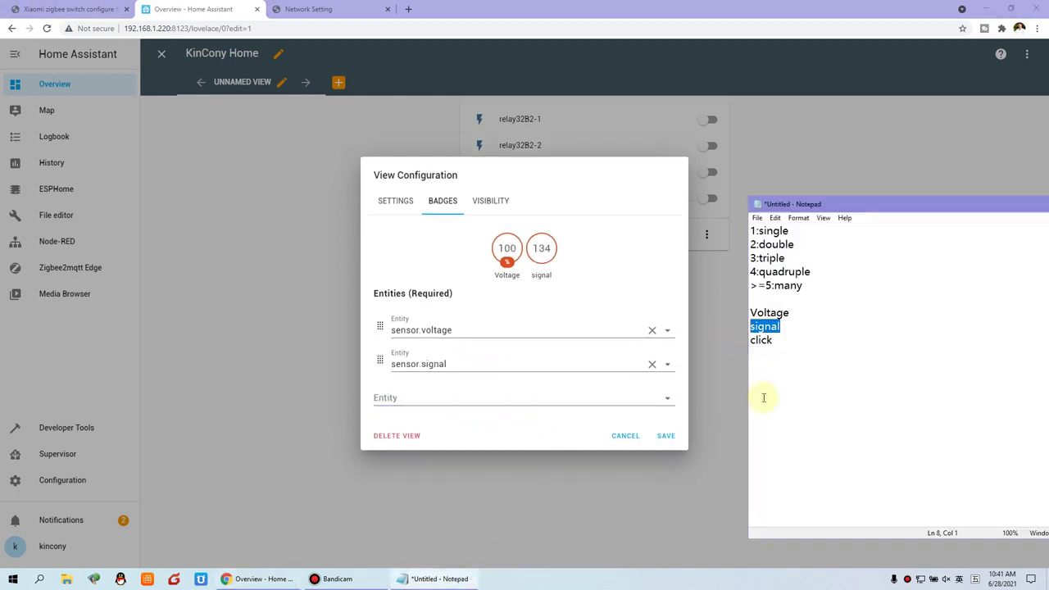
pyautogui.moveTo(789, 339); pyautogui.dragTo(722, 345)
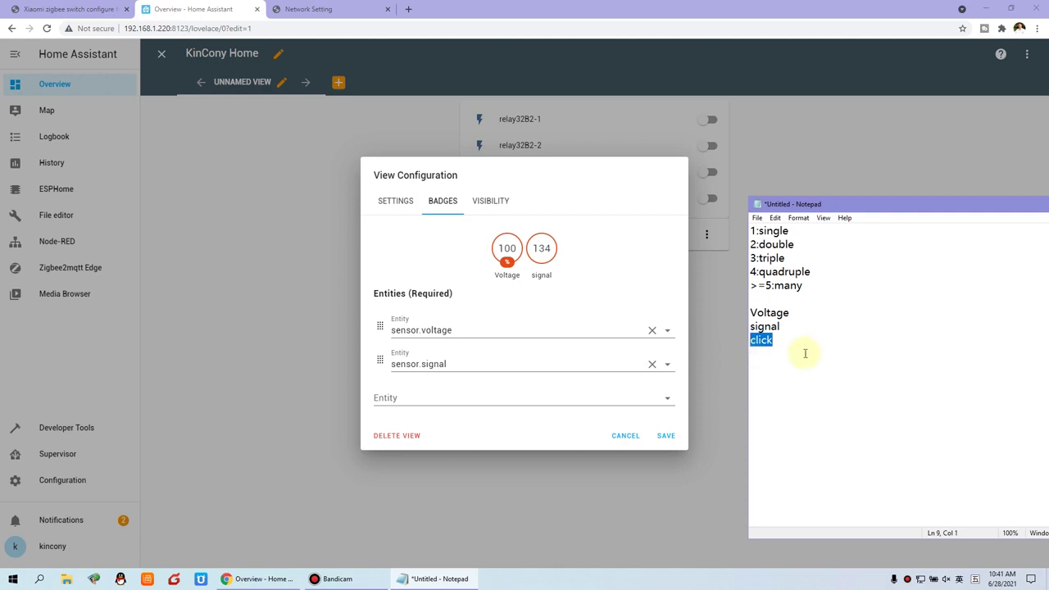
pyautogui.click(498, 397)
pyautogui.hotkey('ctrl', 'v')
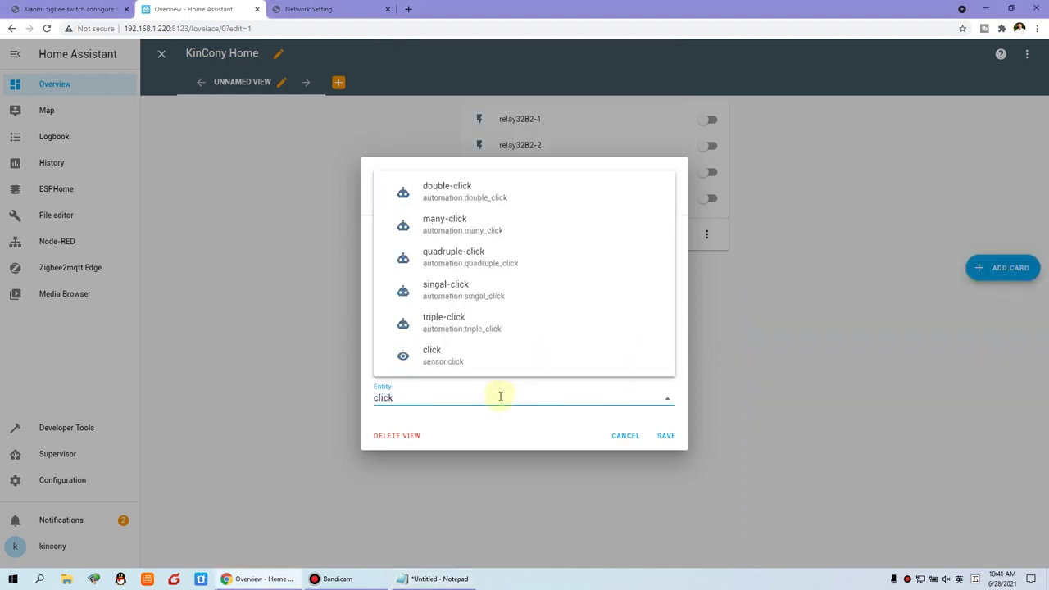
pyautogui.click(482, 359)
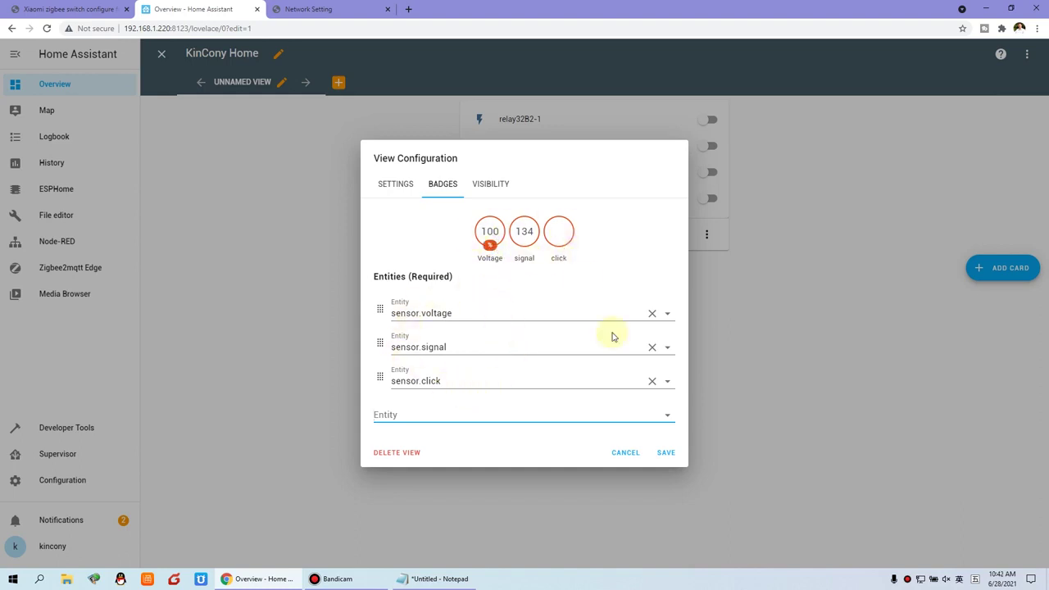
pyautogui.click(664, 454)
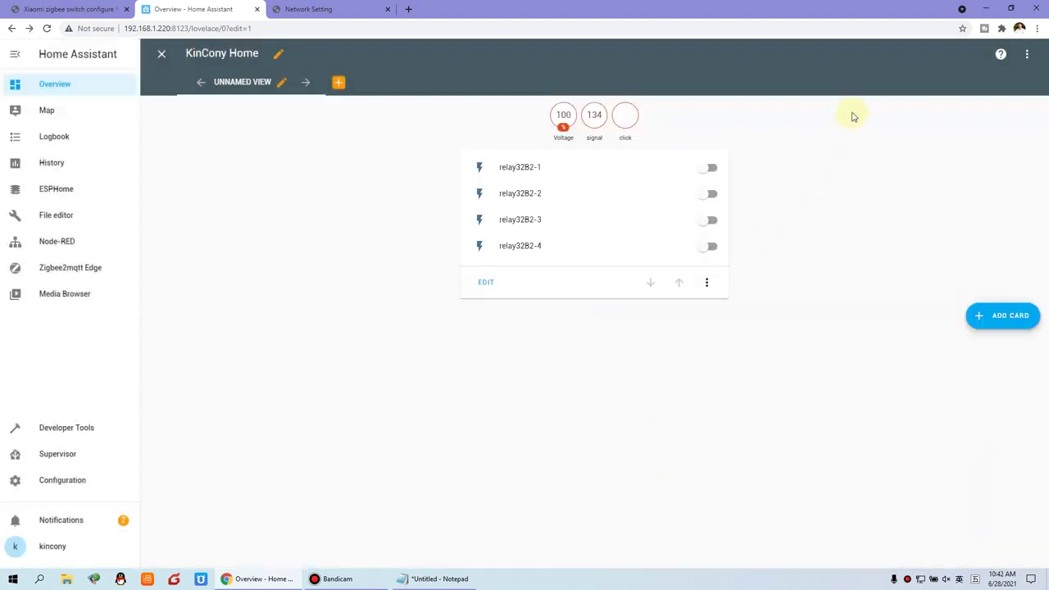
pyautogui.click(160, 55)
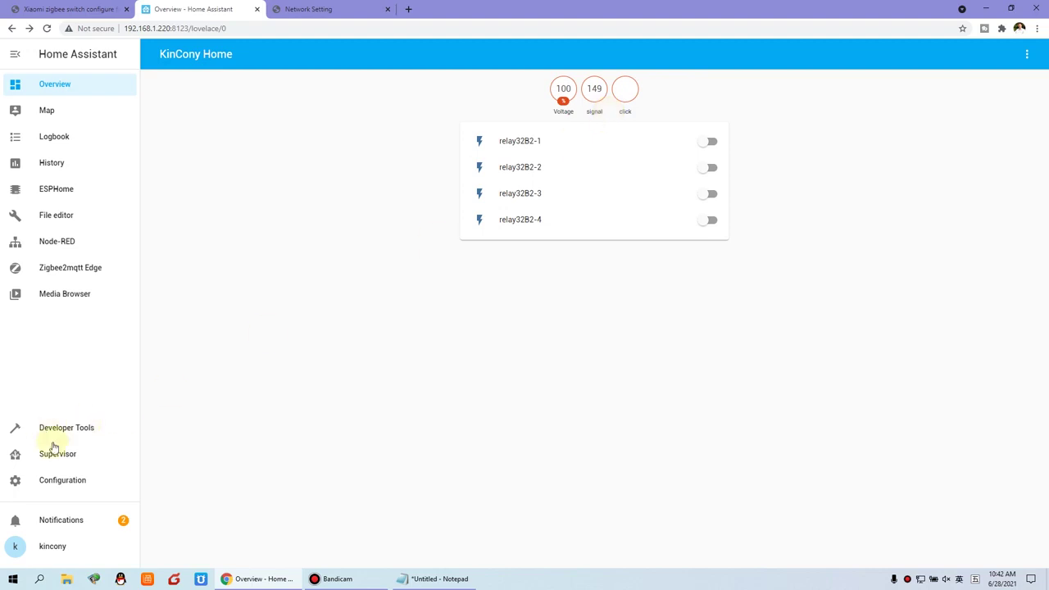
# Open the Automations configuration and start adding a new automation
pyautogui.click(74, 483)
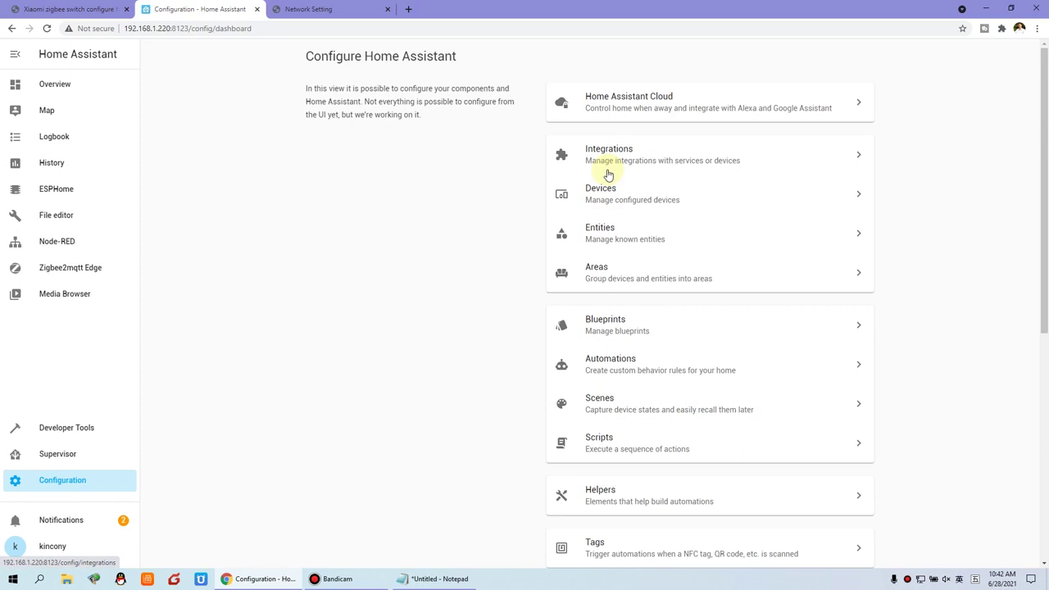
pyautogui.scroll(-1, 630, 222)
pyautogui.click(678, 309)
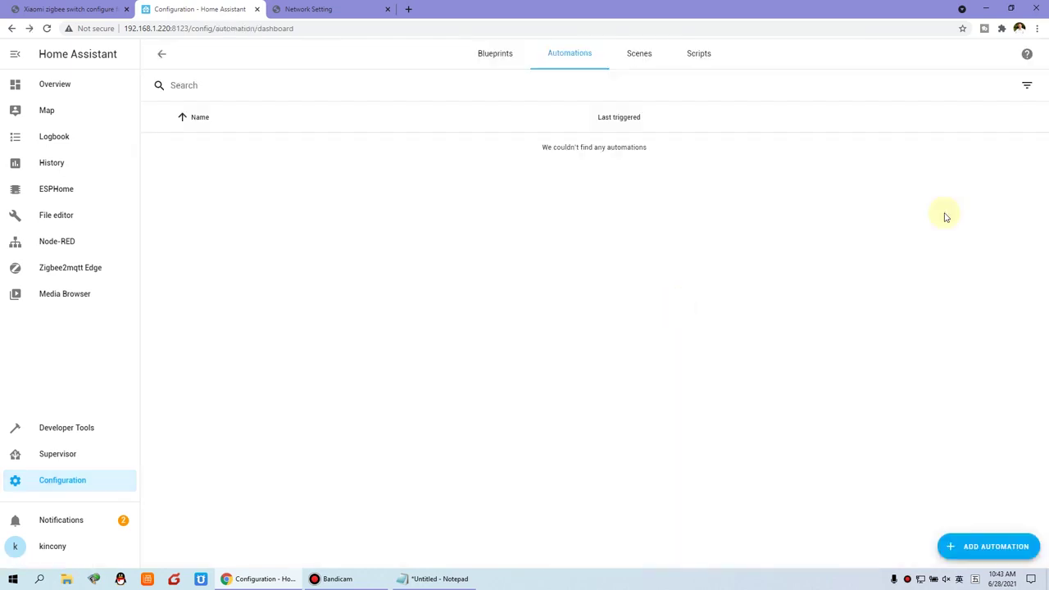
pyautogui.click(984, 547)
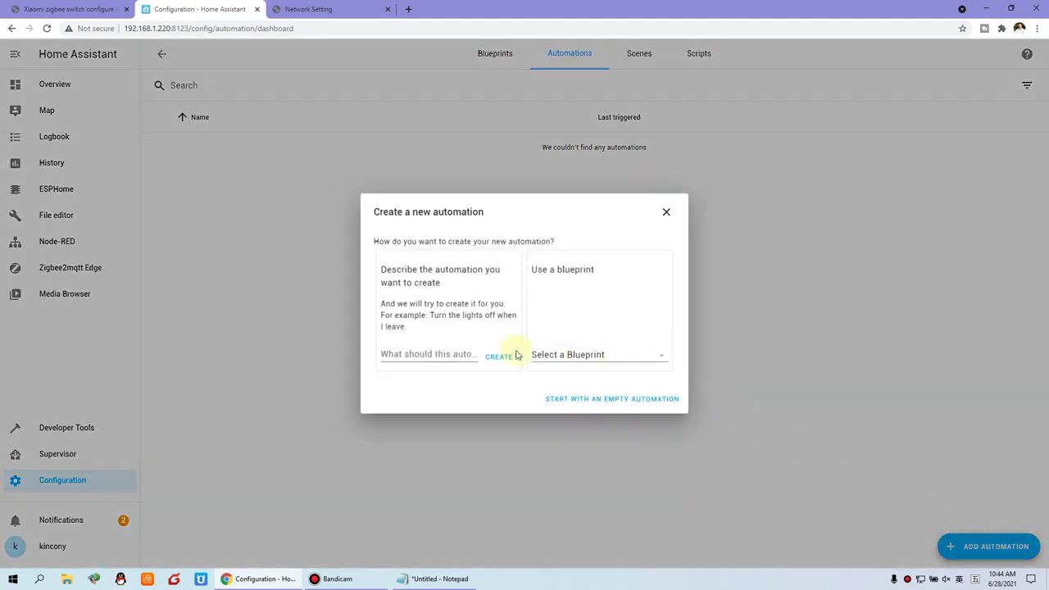
# Describe the automation as "1-click", copy that text, submit it, and skip the description to reach the automation editor
pyautogui.click(433, 352)
pyautogui.write('1-click')
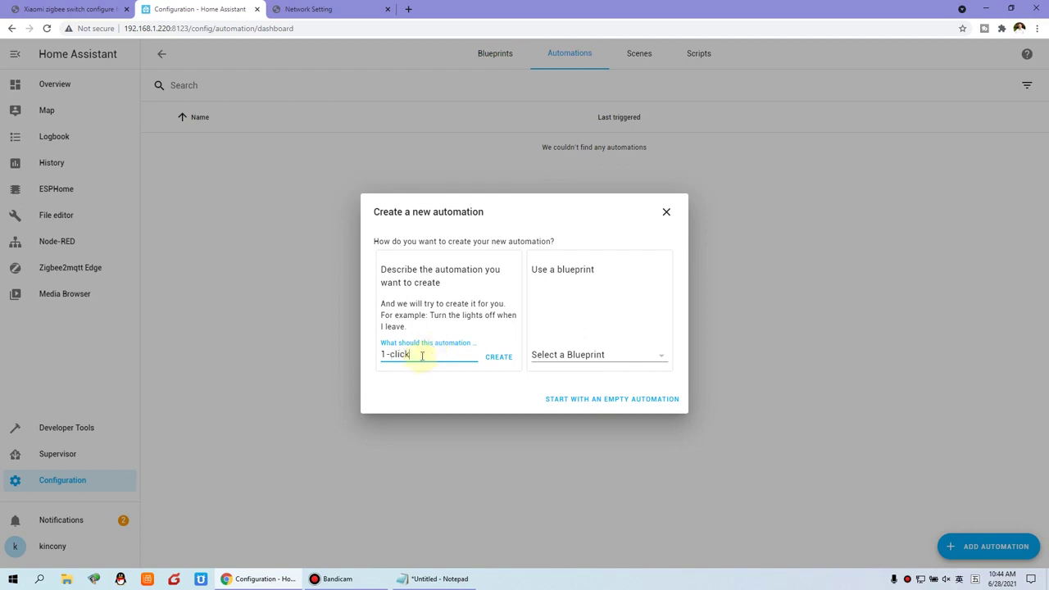
pyautogui.moveTo(422, 355); pyautogui.dragTo(333, 353)
pyautogui.hotkey('ctrl', 'c')
pyautogui.click(490, 359)
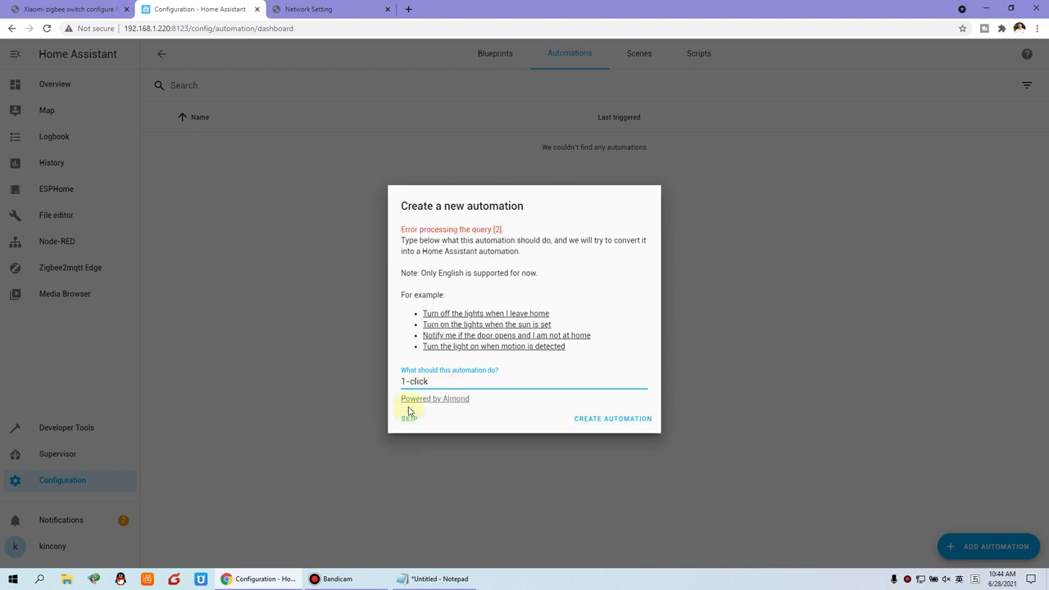
pyautogui.click(409, 422)
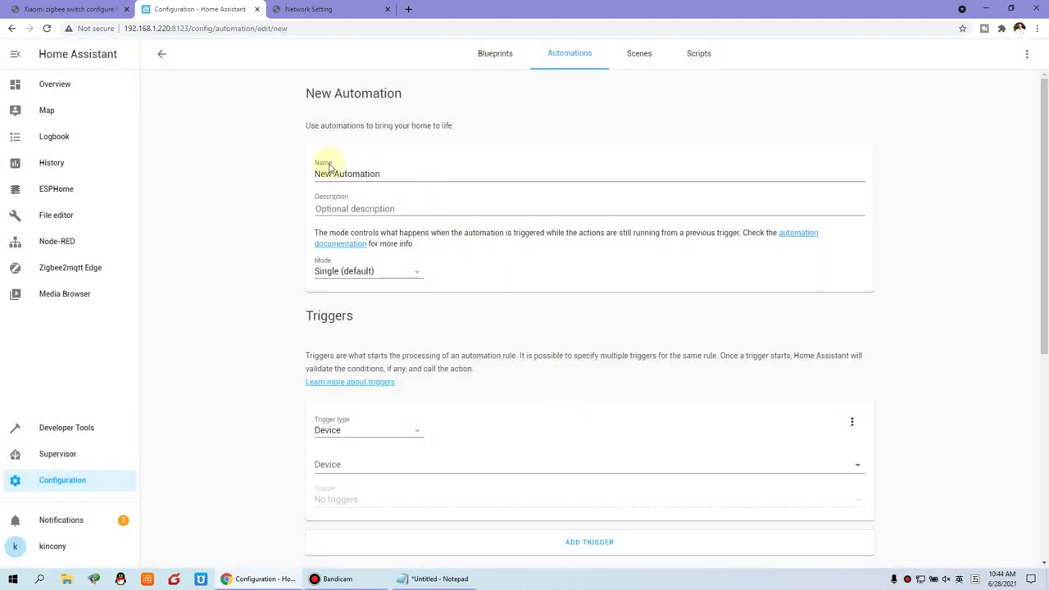
# Set both the name and the description of the new automation to "1-click"
pyautogui.tripleClick(403, 172)
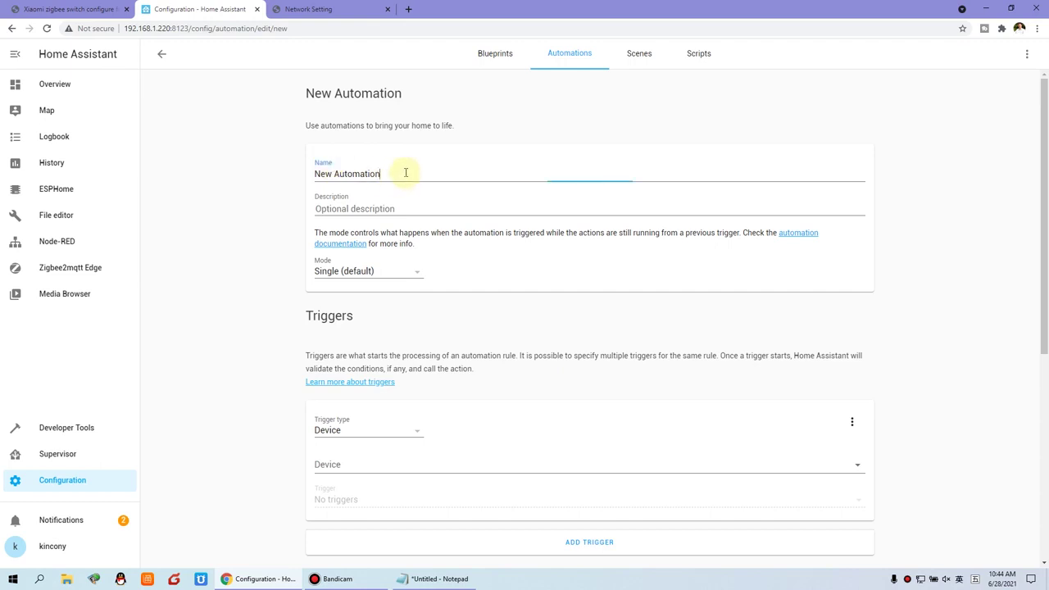
pyautogui.hotkey('ctrl', 'v')
pyautogui.click(358, 210)
pyautogui.hotkey('ctrl', 'v')
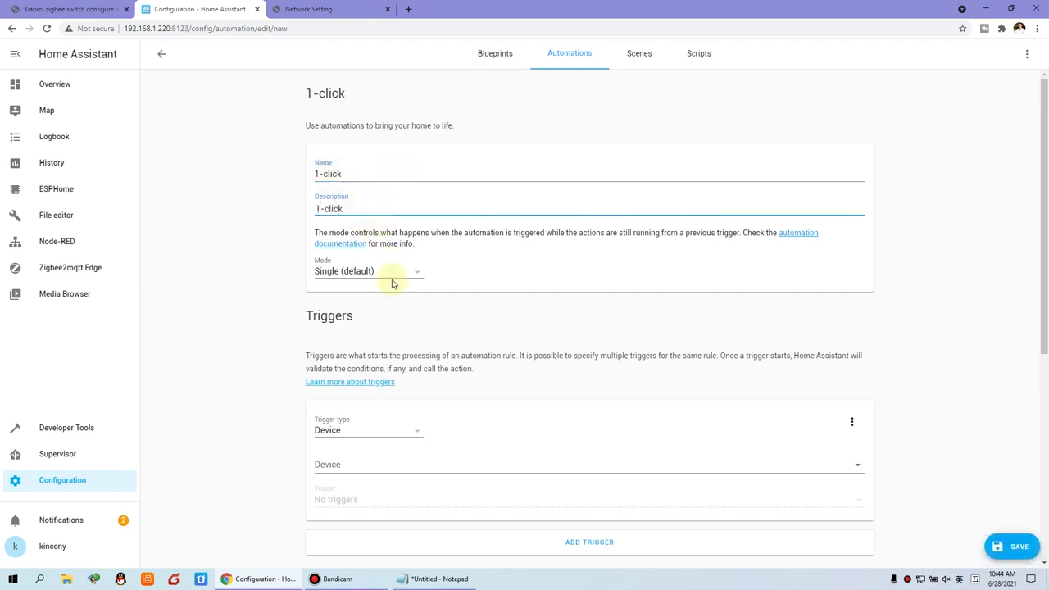
pyautogui.click(404, 328)
# Set the 1-click automation's trigger type to State and choose sensor.click as its entity
pyautogui.scroll(-1, 405, 324)
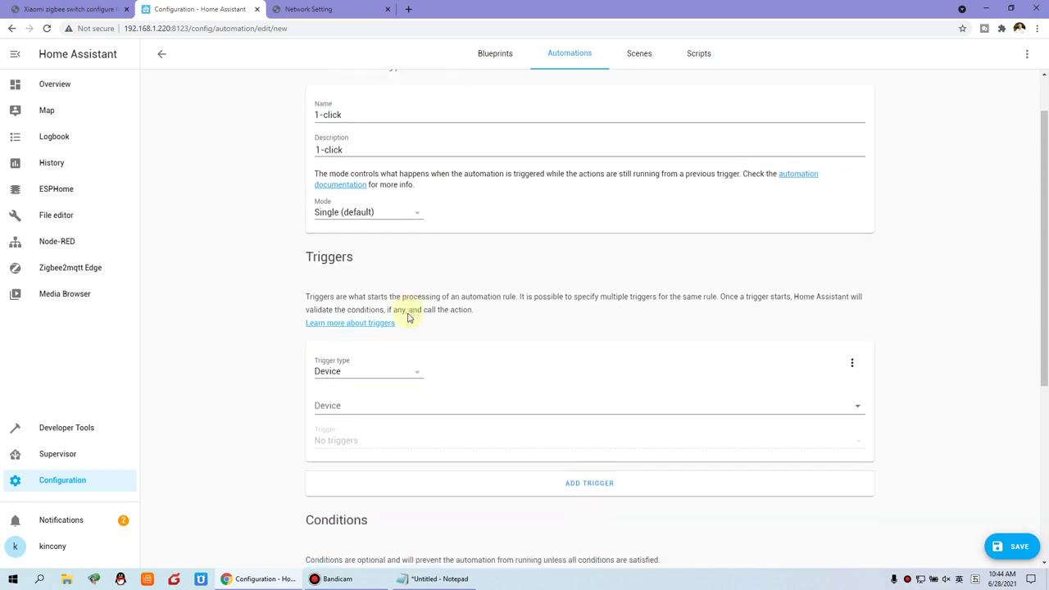
pyautogui.scroll(-1, 409, 318)
pyautogui.click(403, 320)
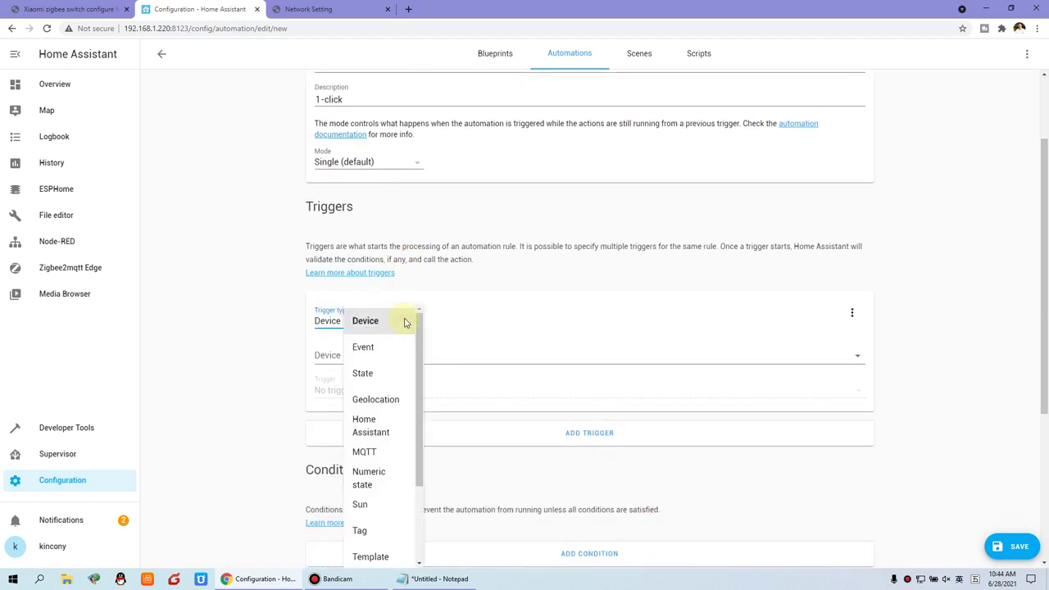
pyautogui.click(369, 374)
pyautogui.scroll(-1, 424, 353)
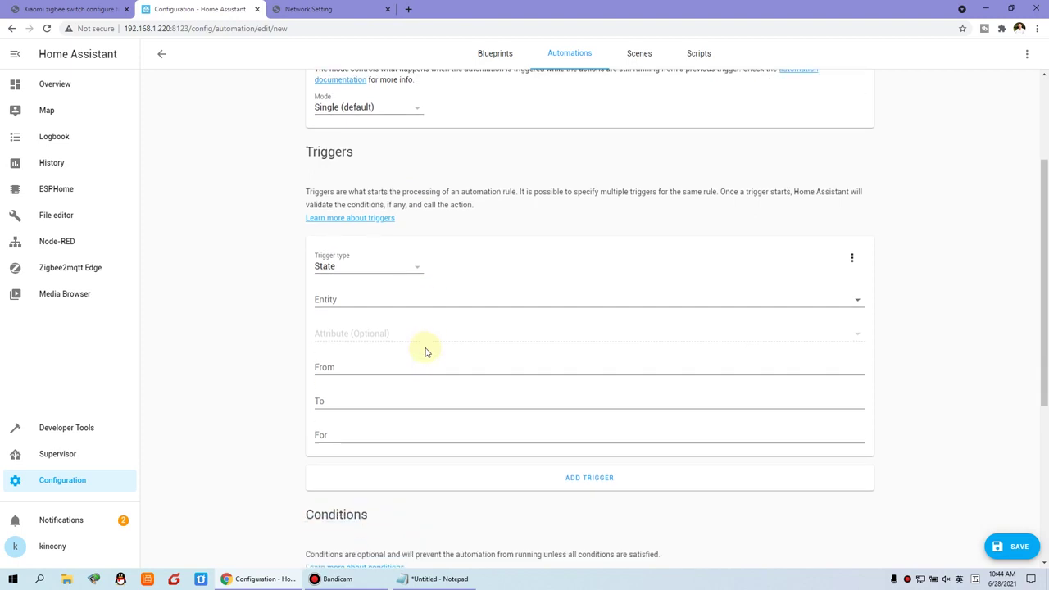
pyautogui.click(378, 299)
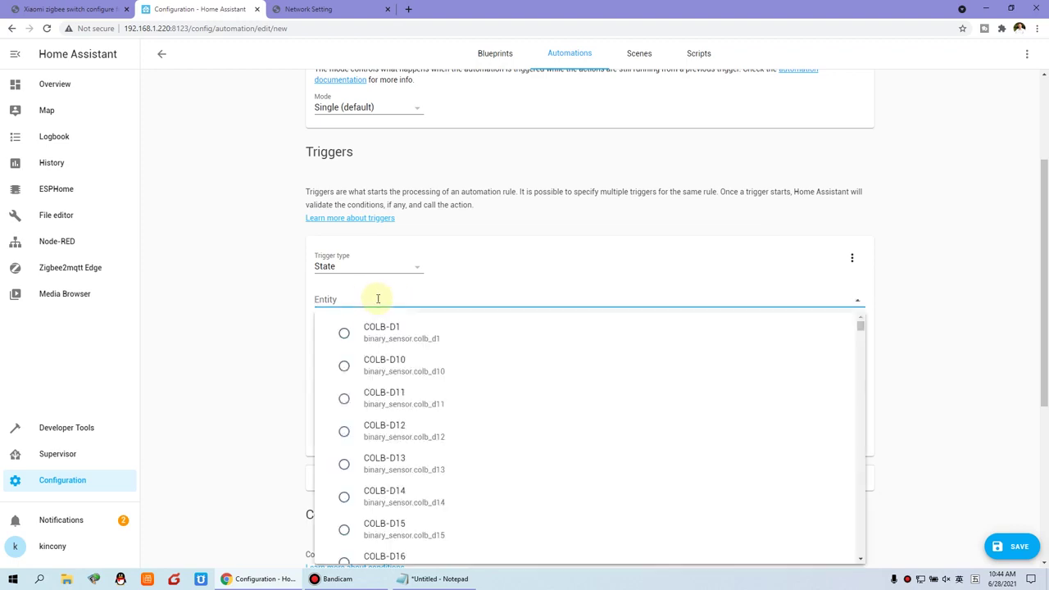
pyautogui.write('click')
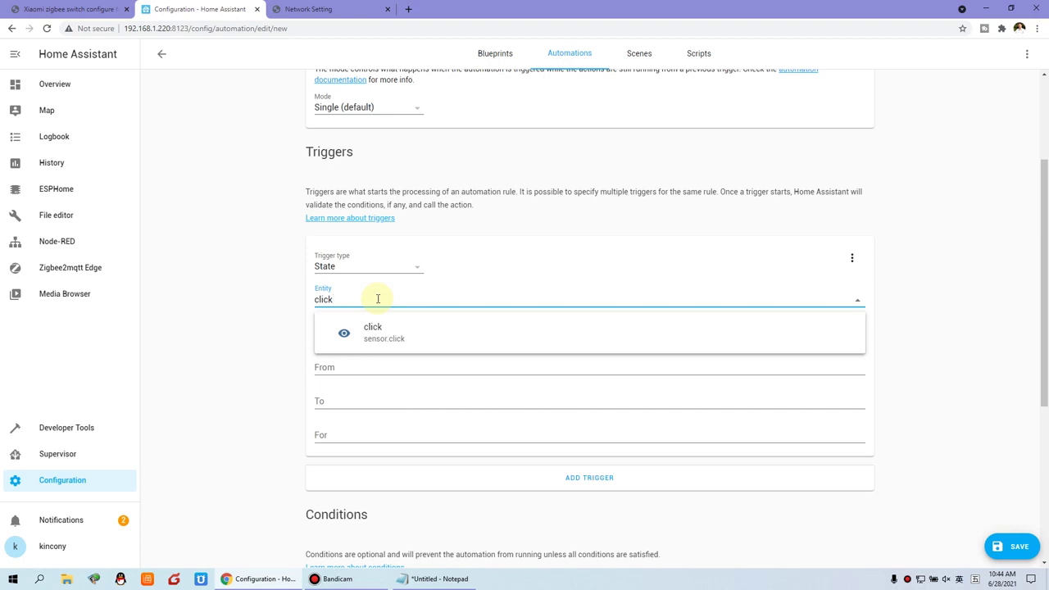
pyautogui.click(401, 335)
# Look up the one-click value in the Notepad notes and set the trigger's To state to "single"
pyautogui.click(363, 402)
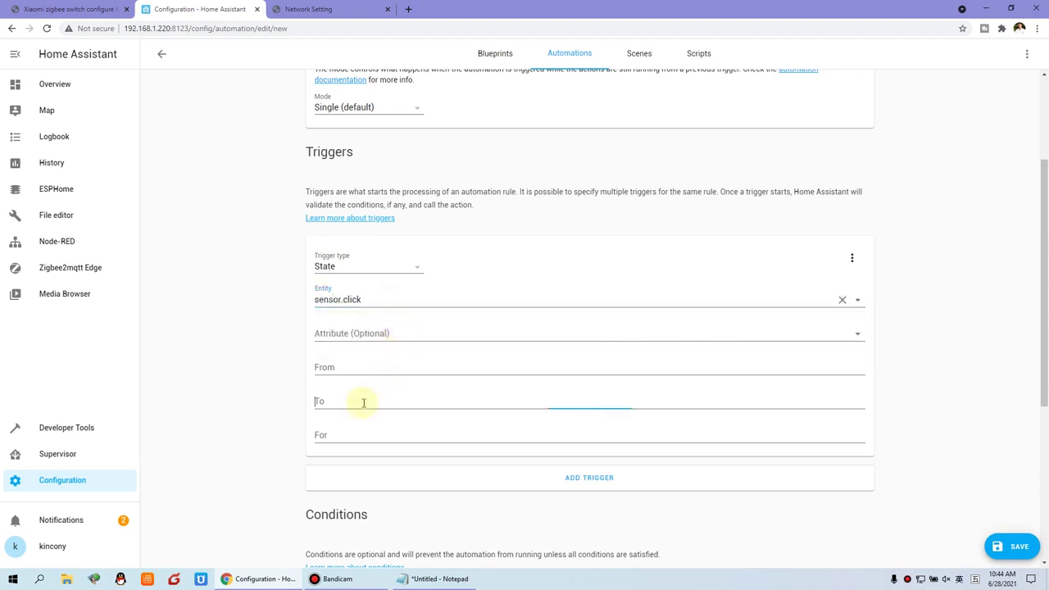
pyautogui.click(435, 579)
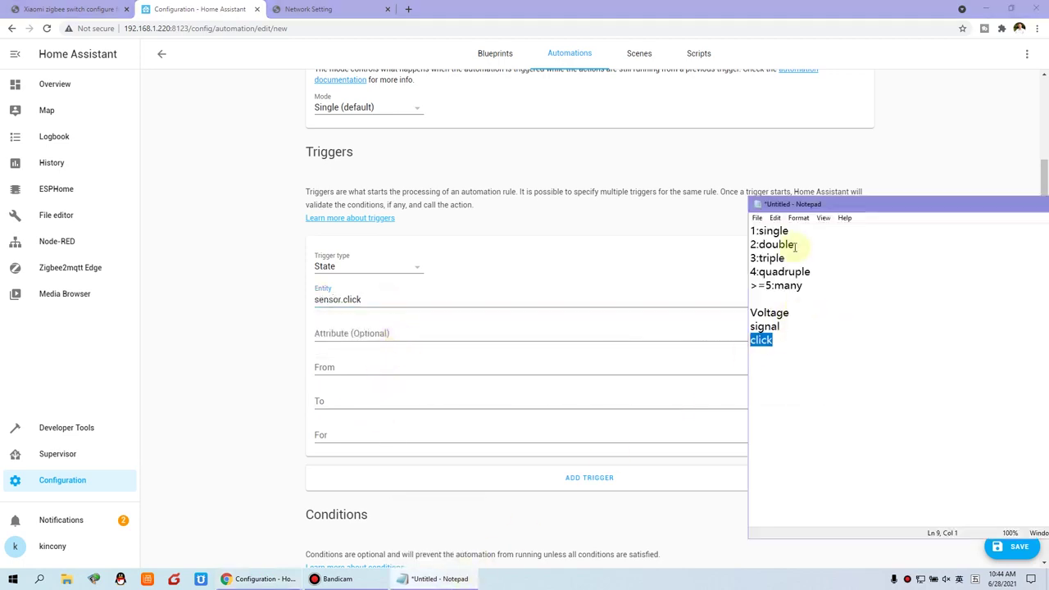
pyautogui.moveTo(792, 230); pyautogui.dragTo(785, 232)
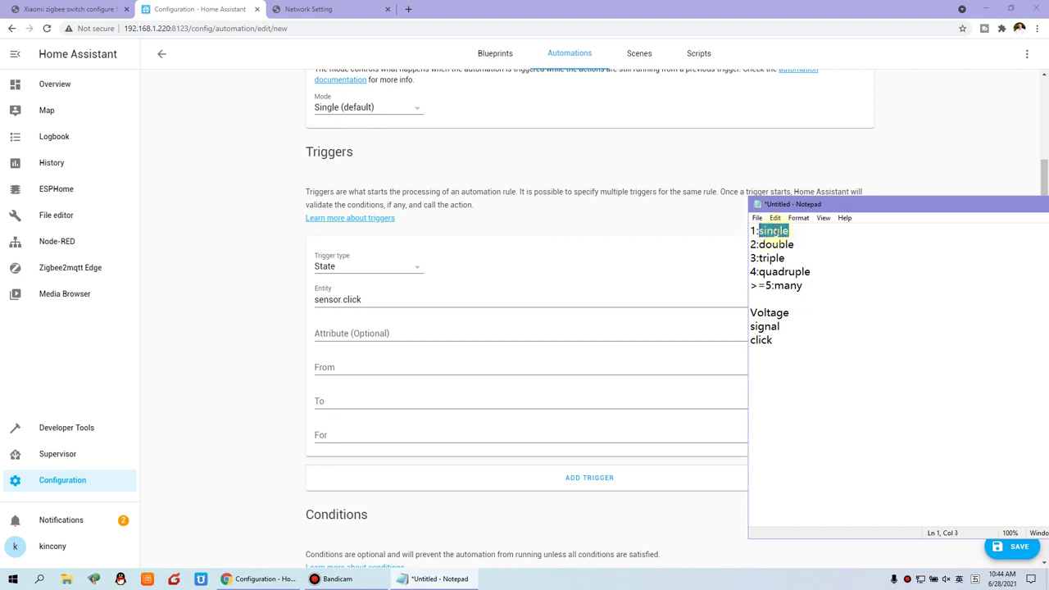
pyautogui.click(353, 401)
pyautogui.write('single')
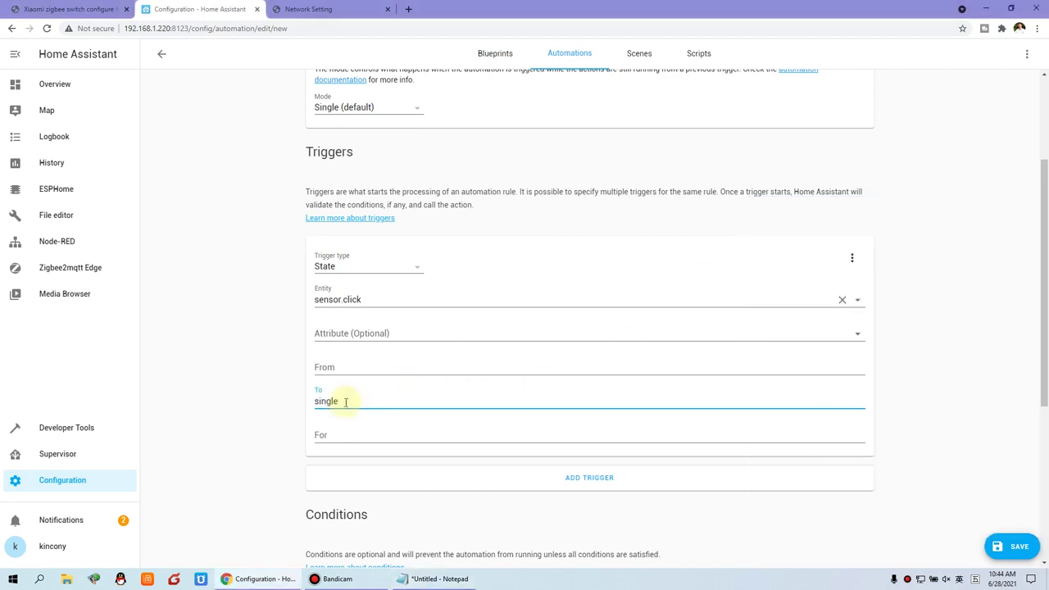
# Change the 1-click automation's action type to Call service and choose the Switch: Toggle service
pyautogui.scroll(-2, 461, 423)
pyautogui.scroll(-4, 462, 417)
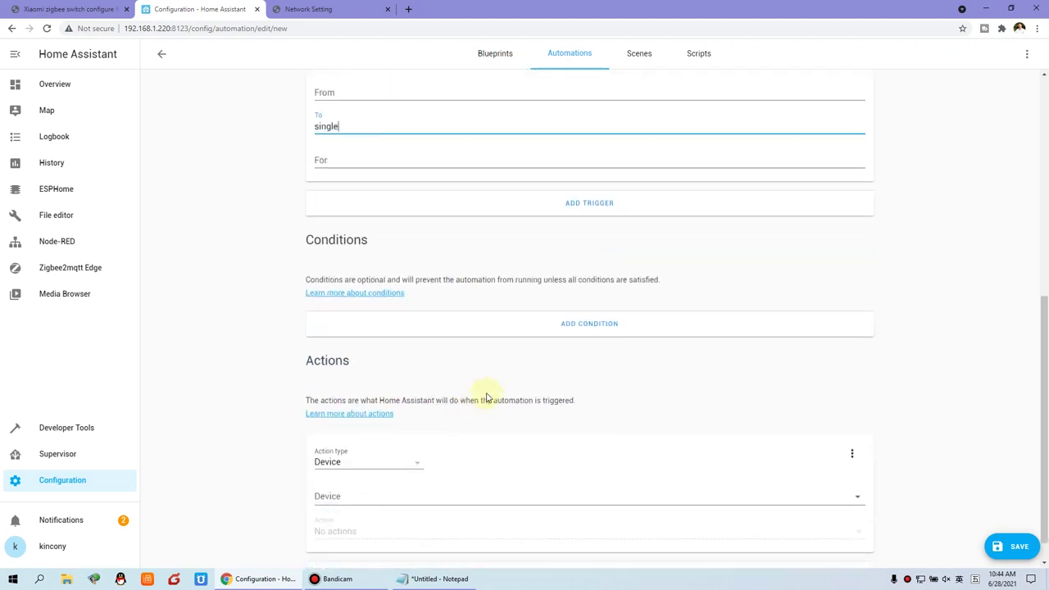
pyautogui.click(412, 439)
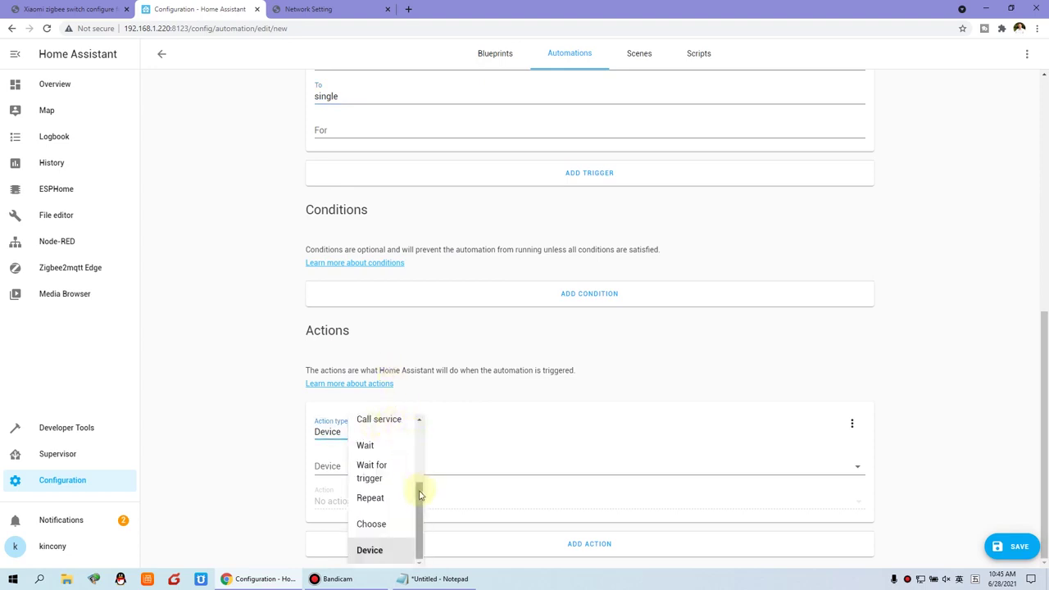
pyautogui.moveTo(418, 486); pyautogui.dragTo(419, 478)
pyautogui.click(390, 456)
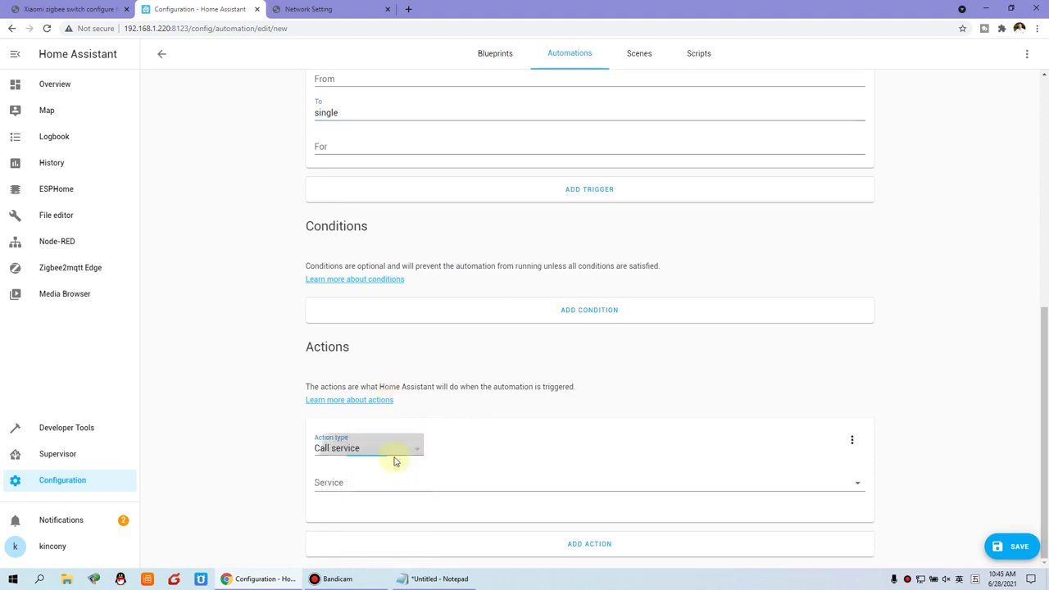
pyautogui.click(358, 484)
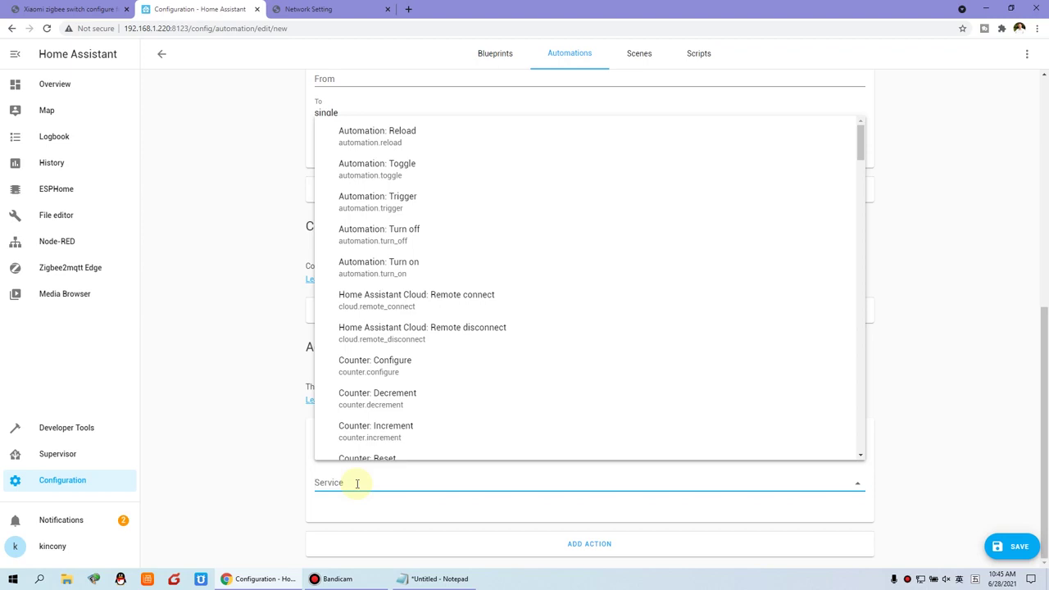
pyautogui.write('swit')
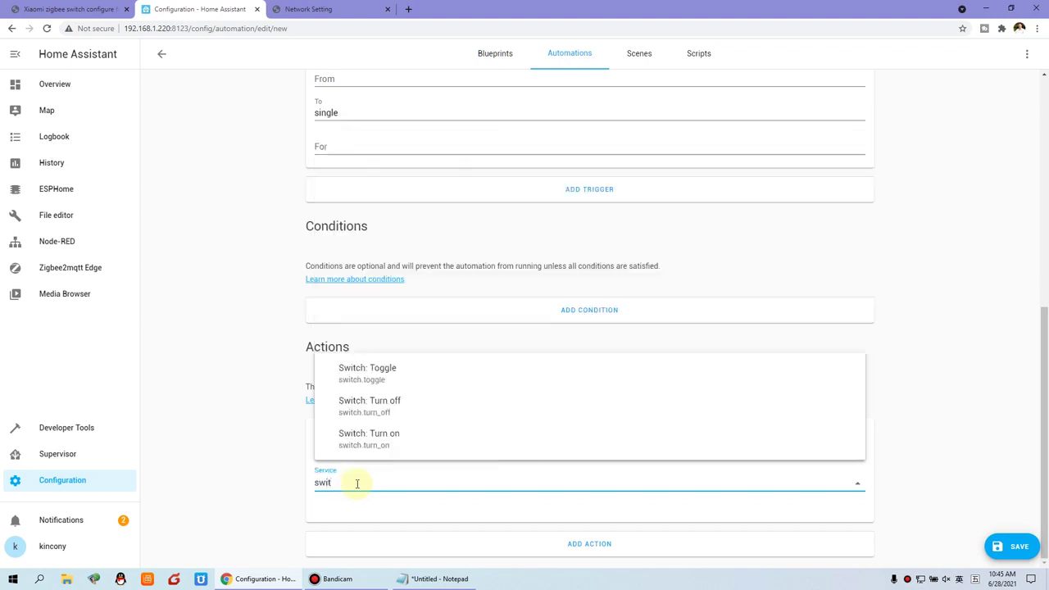
pyautogui.click(402, 379)
pyautogui.scroll(-1, 653, 437)
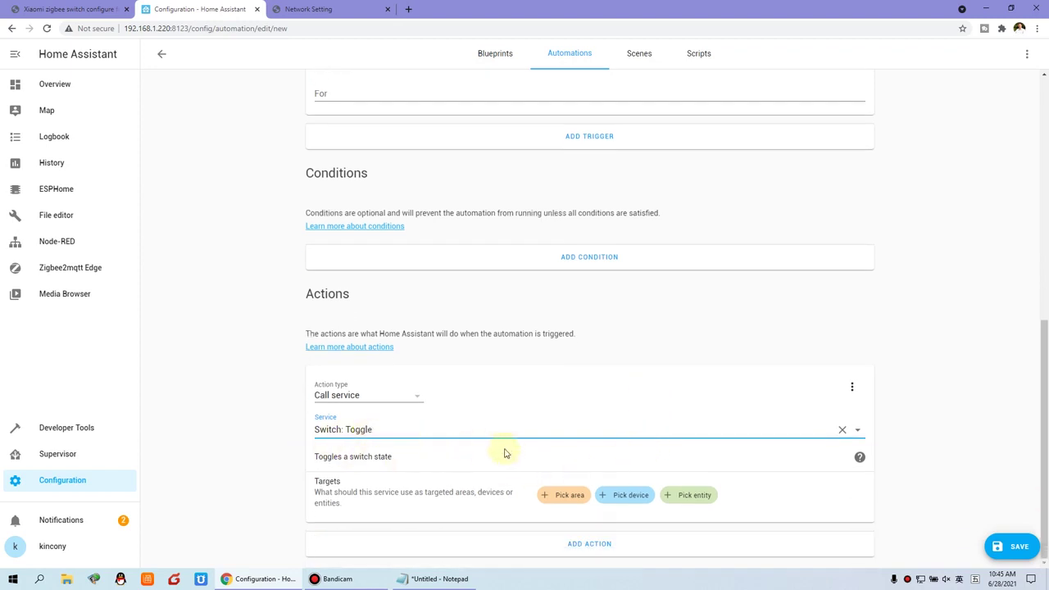
# Target the entity relay32B2-1 with the toggle action, save the automation, and return to the automations list
pyautogui.click(705, 500)
pyautogui.moveTo(866, 177); pyautogui.dragTo(880, 261)
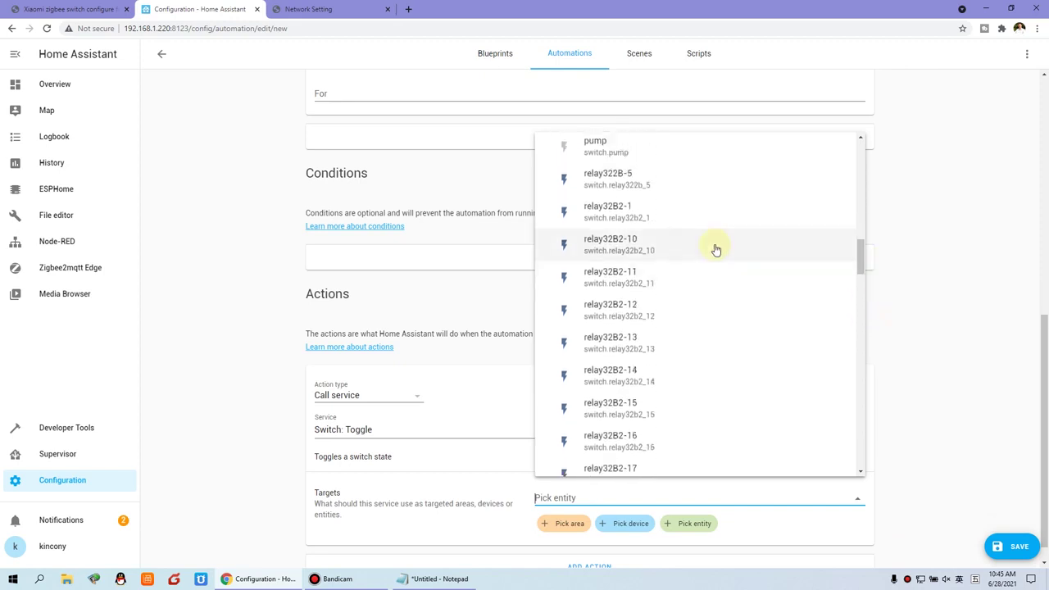
pyautogui.click(642, 216)
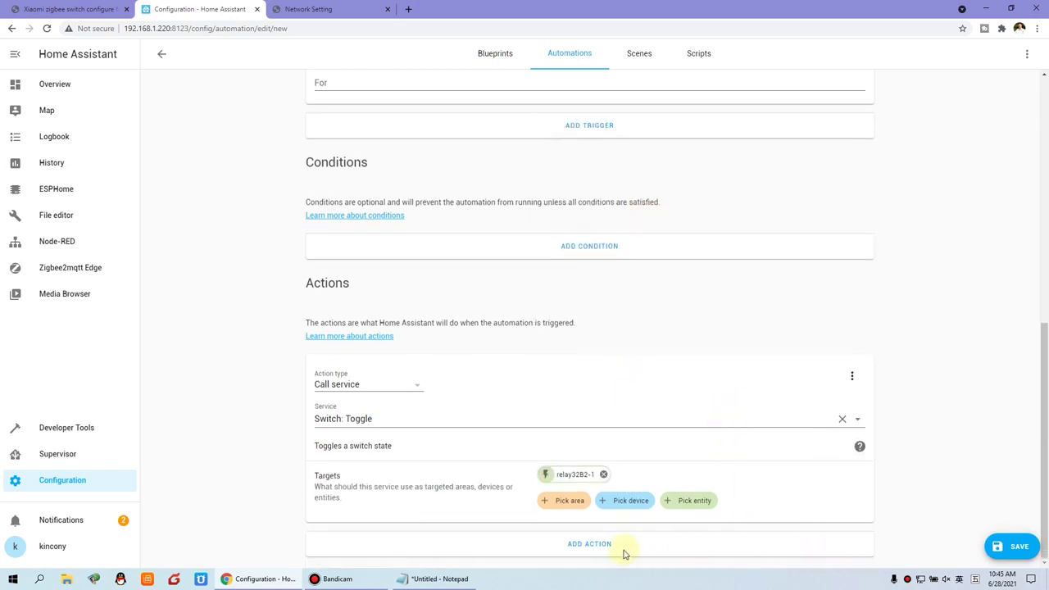
pyautogui.click(1020, 548)
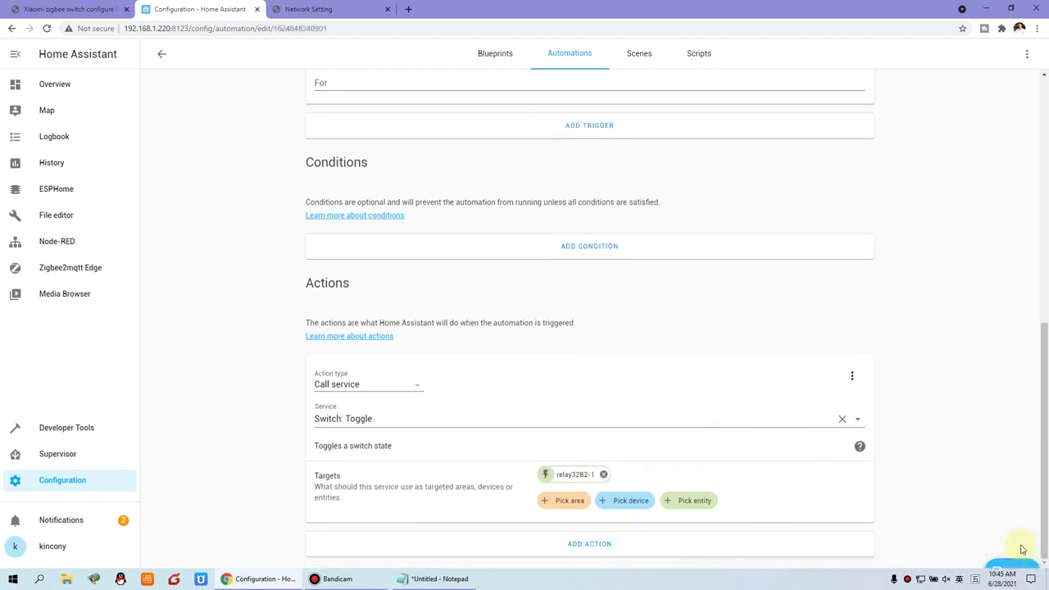
pyautogui.click(161, 56)
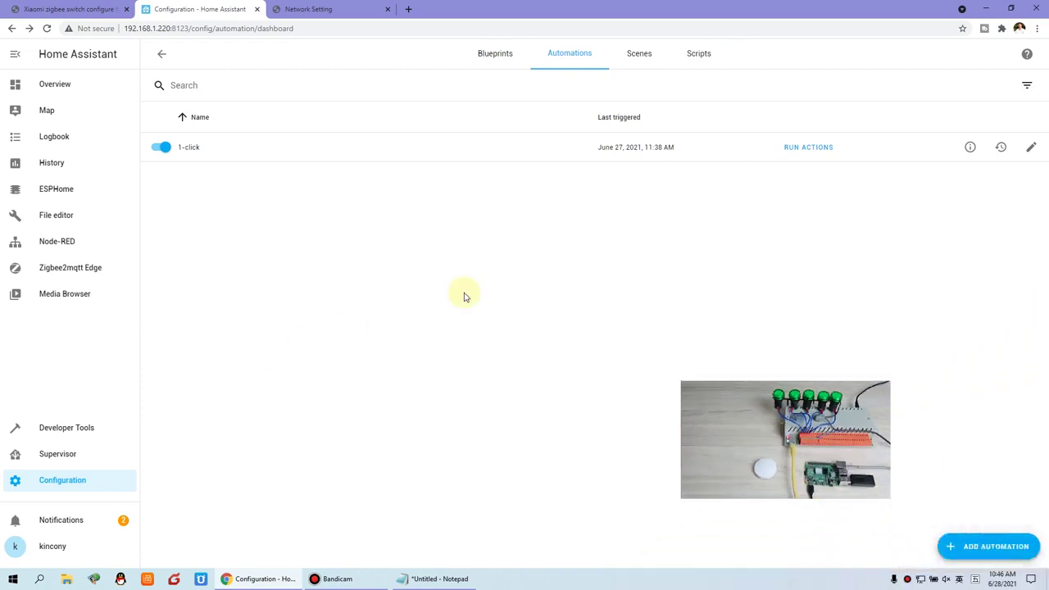
# Add another automation described as "2-click", copy that text, and continue past the description to the automation editor
pyautogui.click(980, 554)
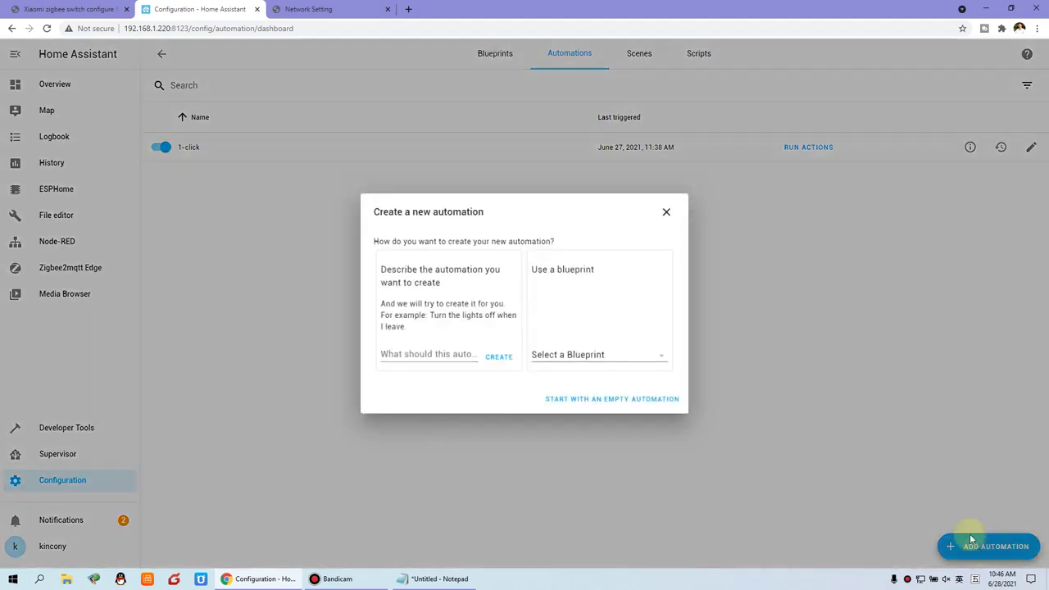
pyautogui.click(409, 353)
pyautogui.write('2-click')
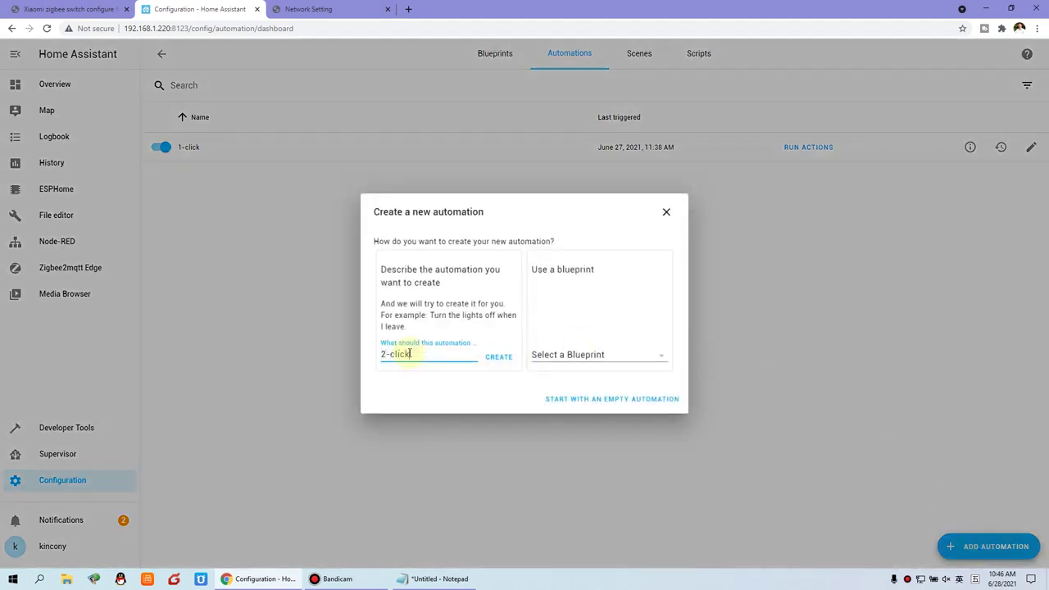
pyautogui.moveTo(409, 353); pyautogui.dragTo(378, 353)
pyautogui.hotkey('ctrl', 'c')
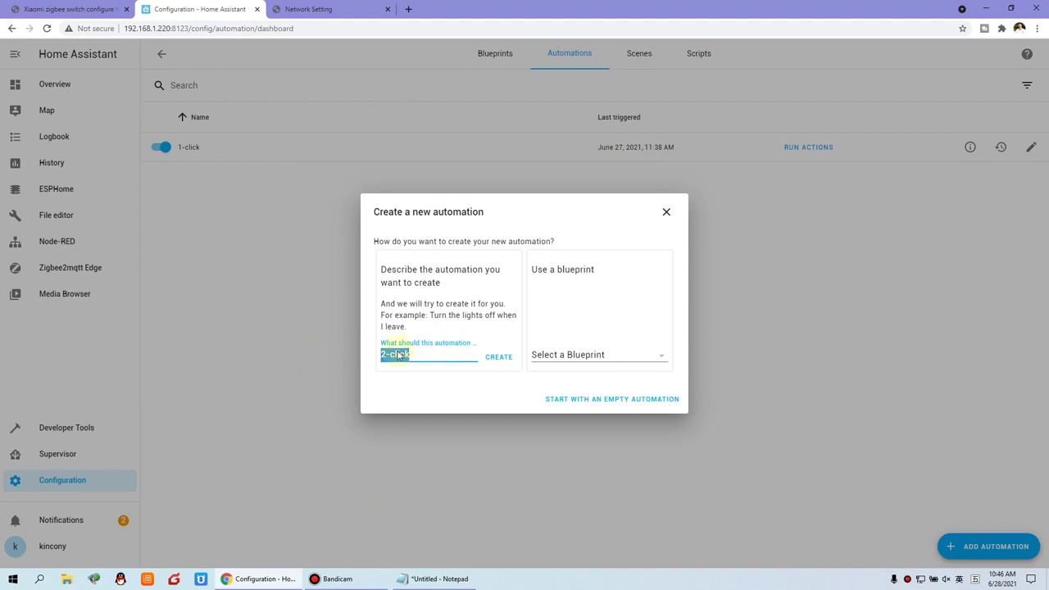
pyautogui.click(496, 358)
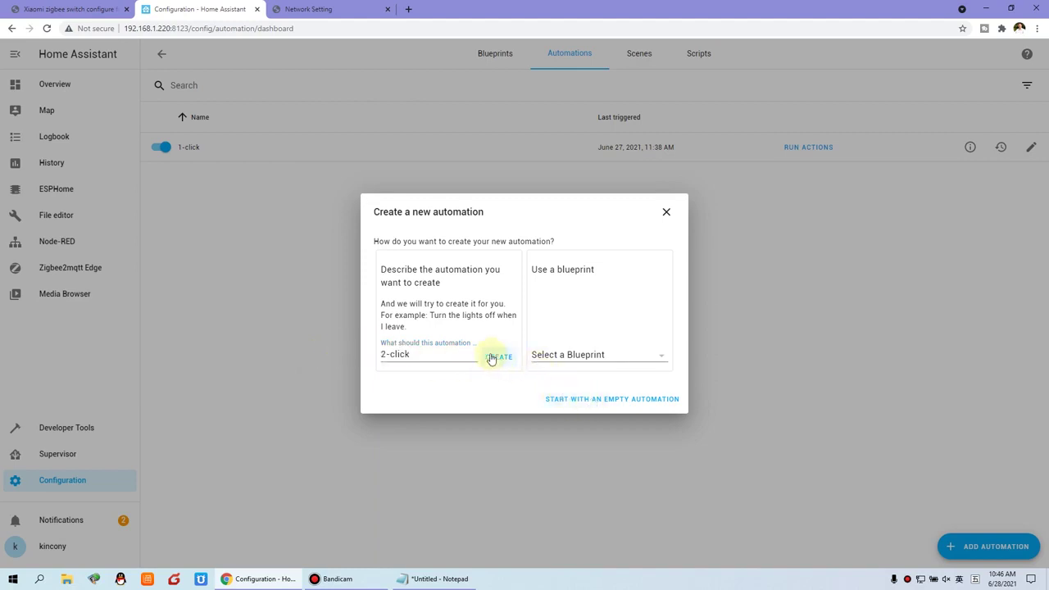
pyautogui.click(421, 411)
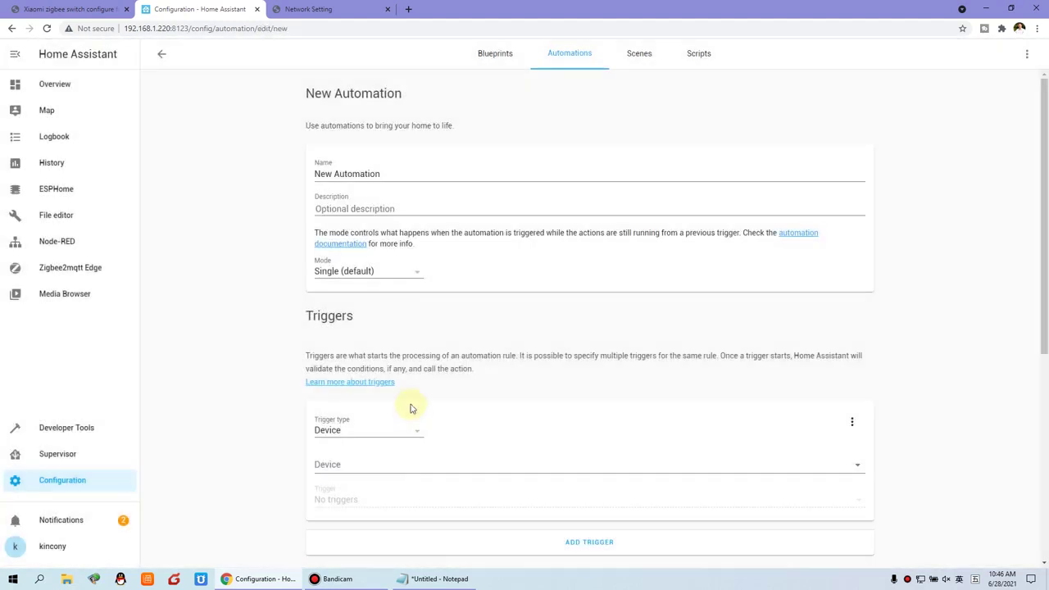
# Replace the second automation's default name with "2-click" and enter the same text as its description
pyautogui.moveTo(378, 174); pyautogui.dragTo(292, 169)
pyautogui.hotkey('ctrl', 'v')
pyautogui.click(375, 206)
pyautogui.hotkey('ctrl', 'v')
# Set the 2-click automation's trigger type to State with sensor.click as the entity
pyautogui.scroll(-1, 484, 385)
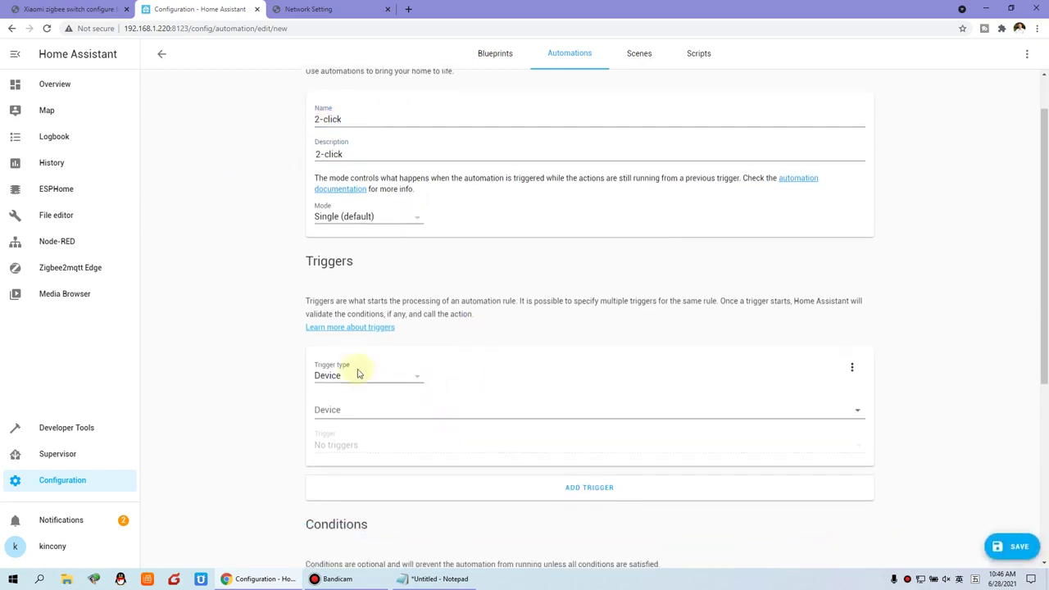
pyautogui.click(386, 375)
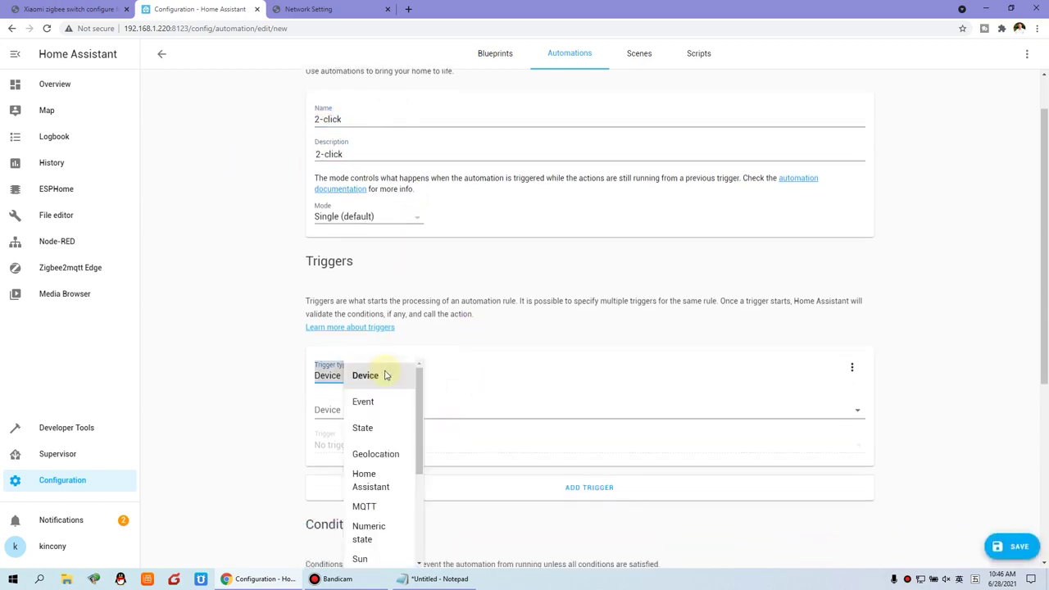
pyautogui.click(363, 429)
pyautogui.click(384, 410)
pyautogui.write('click')
pyautogui.click(393, 366)
# Check the two-click value in the Notepad notes and set the trigger's To state to "double"
pyautogui.scroll(-2, 456, 410)
pyautogui.click(354, 401)
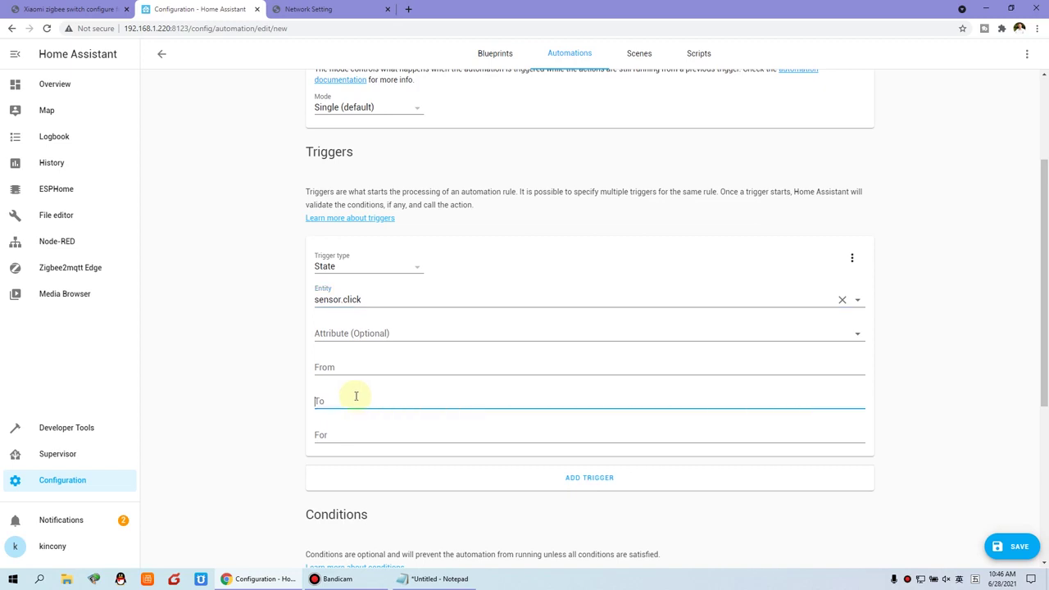
pyautogui.click(435, 579)
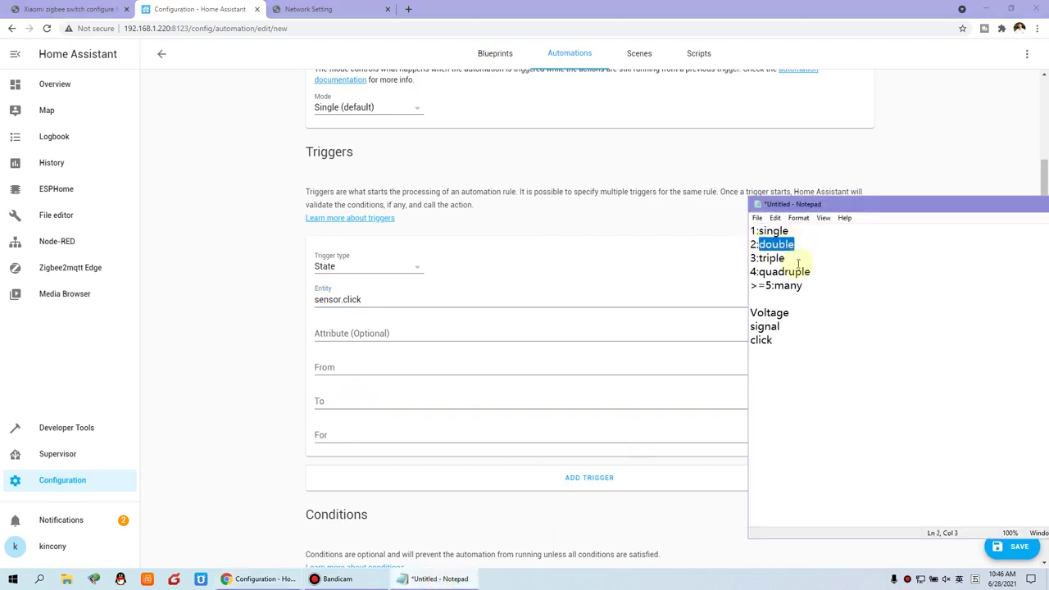
pyautogui.click(355, 397)
pyautogui.write('double')
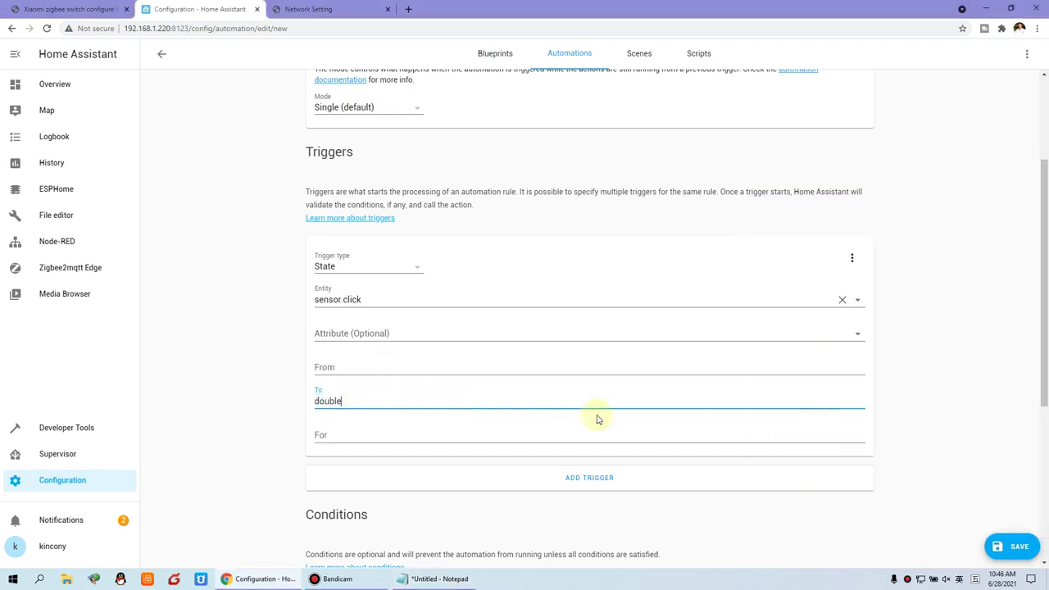
# Make the 2-click automation's action a Call service action using the Switch: Toggle service
pyautogui.scroll(-1, 894, 419)
pyautogui.scroll(-3, 730, 457)
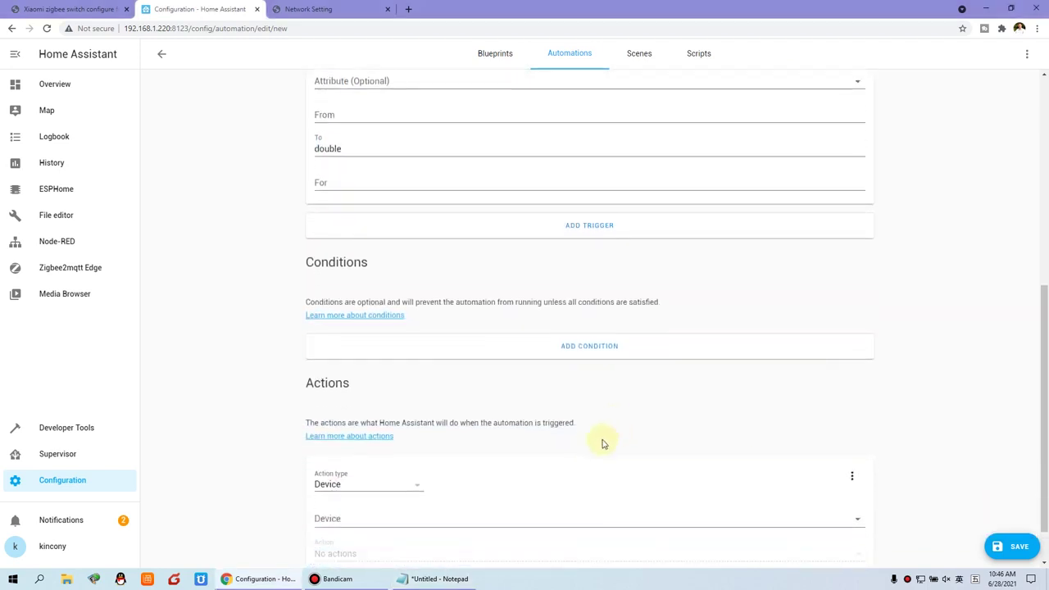
pyautogui.click(394, 428)
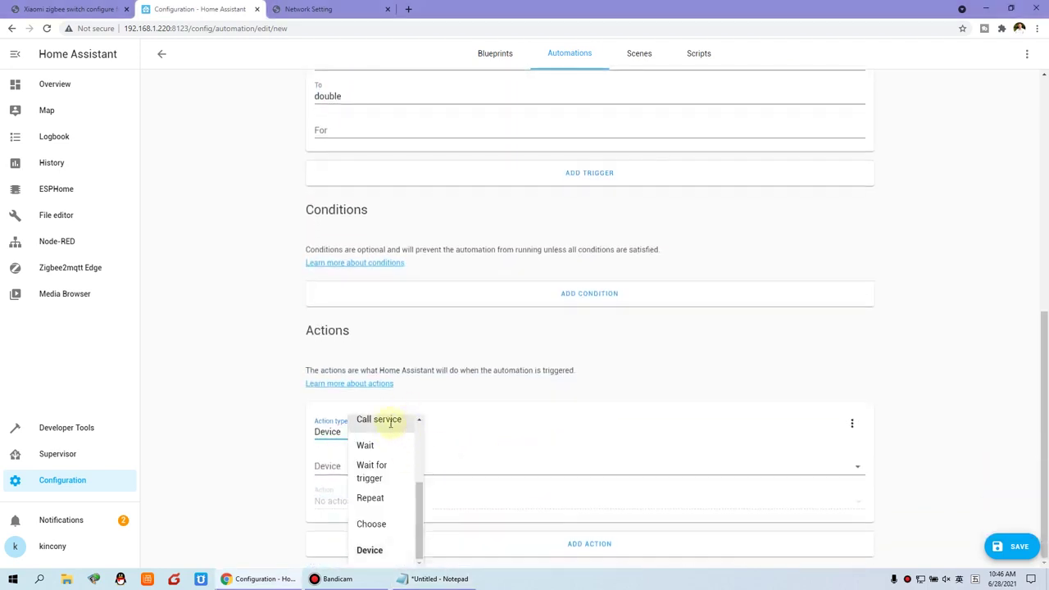
pyautogui.click(390, 423)
pyautogui.click(371, 478)
pyautogui.write('s')
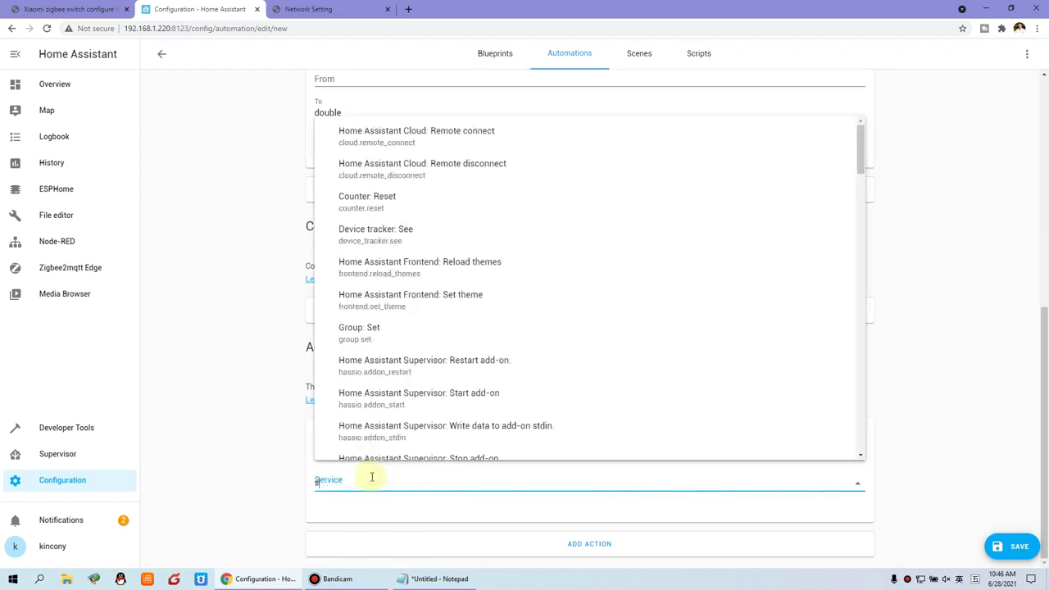
pyautogui.write('wit')
pyautogui.click(402, 376)
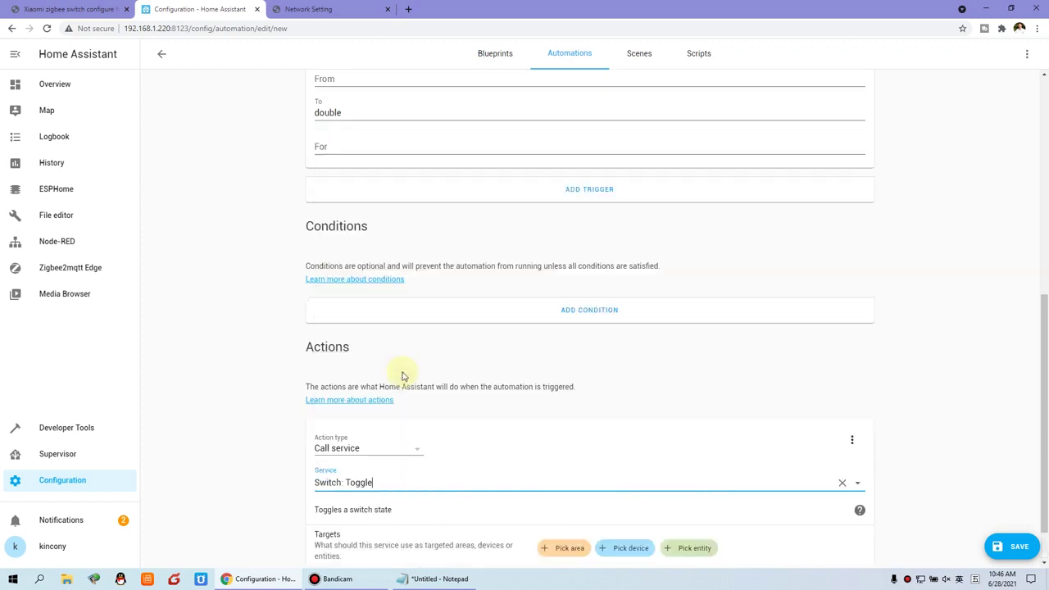
# Target the 2-click automation's toggle action at the relay32B2-2 entity, save the automation and return to the automations list
pyautogui.scroll(-1, 828, 508)
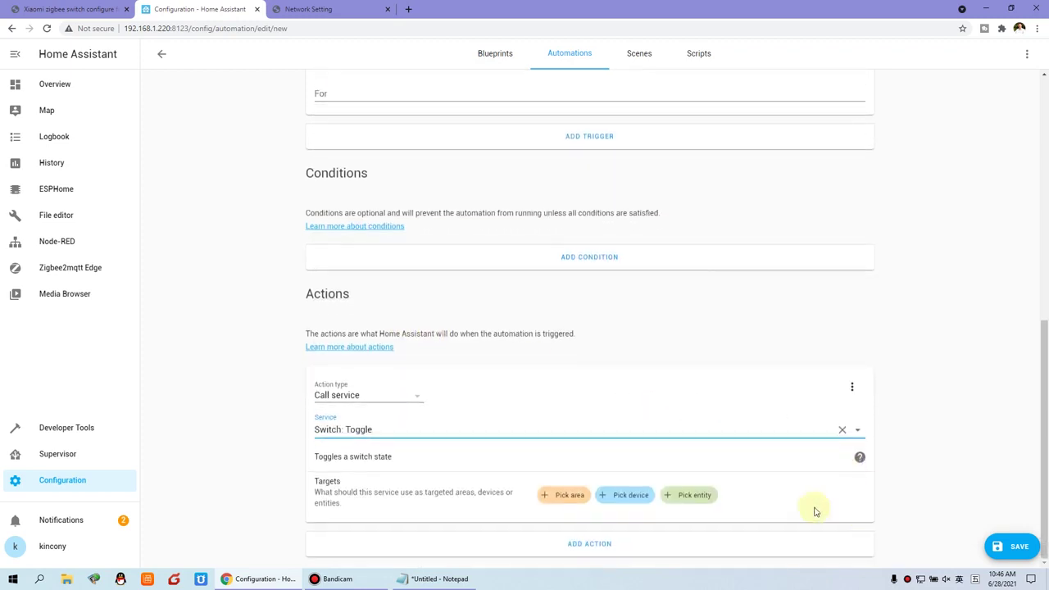
pyautogui.click(695, 496)
pyautogui.scroll(-3, 857, 403)
pyautogui.scroll(-15, 857, 373)
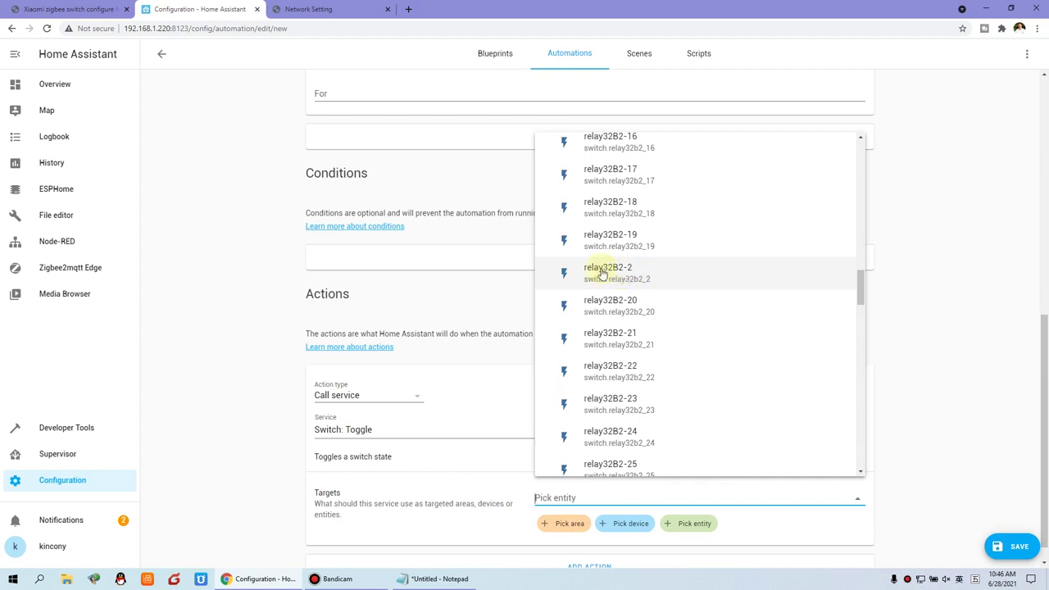
pyautogui.click(650, 273)
pyautogui.click(1013, 546)
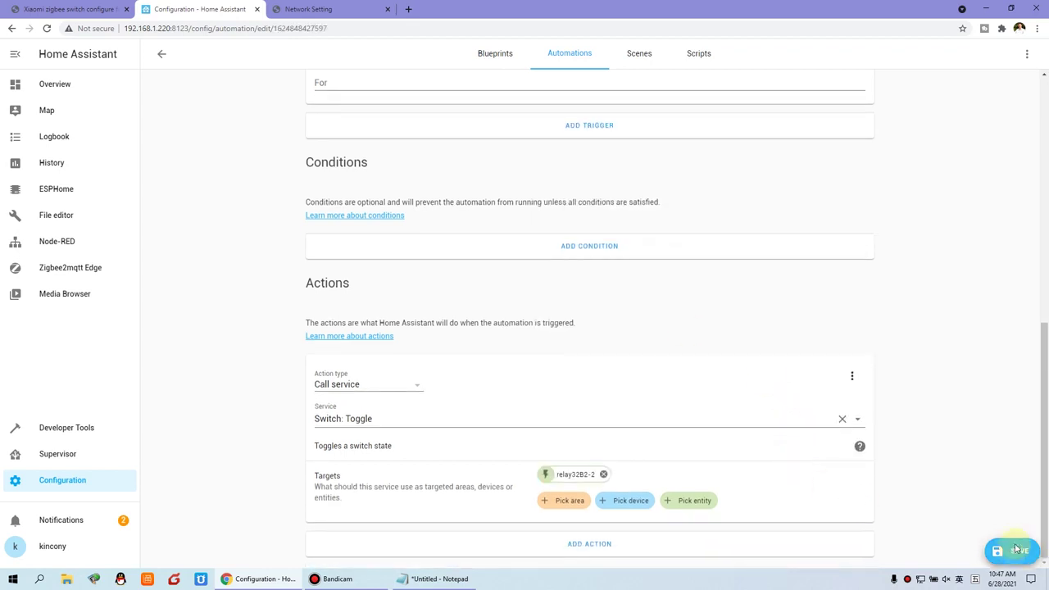
pyautogui.click(162, 56)
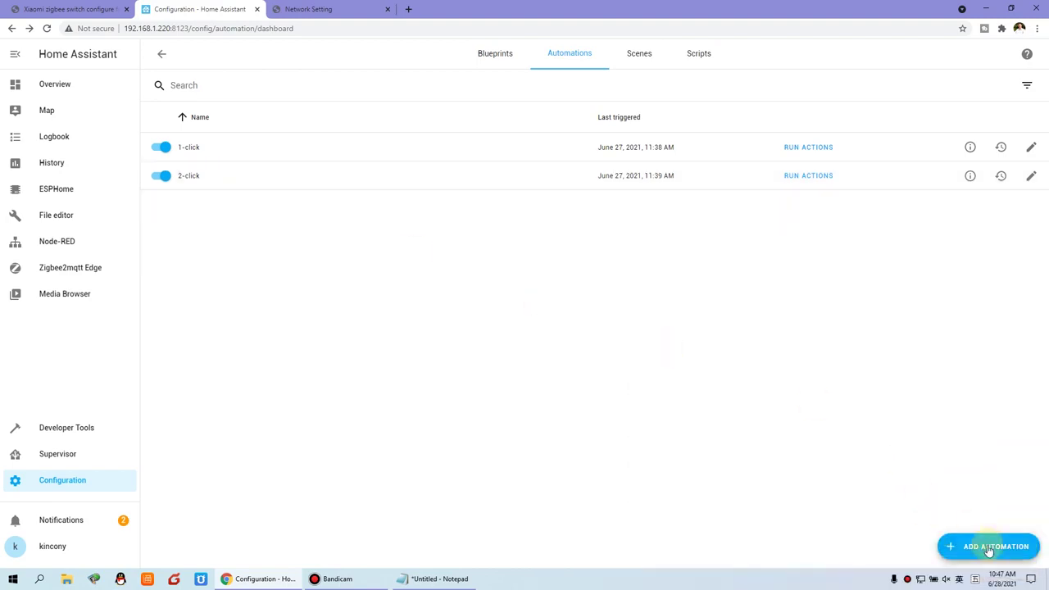
# Add a new automation described as "3-click", copying that text before creating it
pyautogui.click(989, 549)
pyautogui.write('3-click')
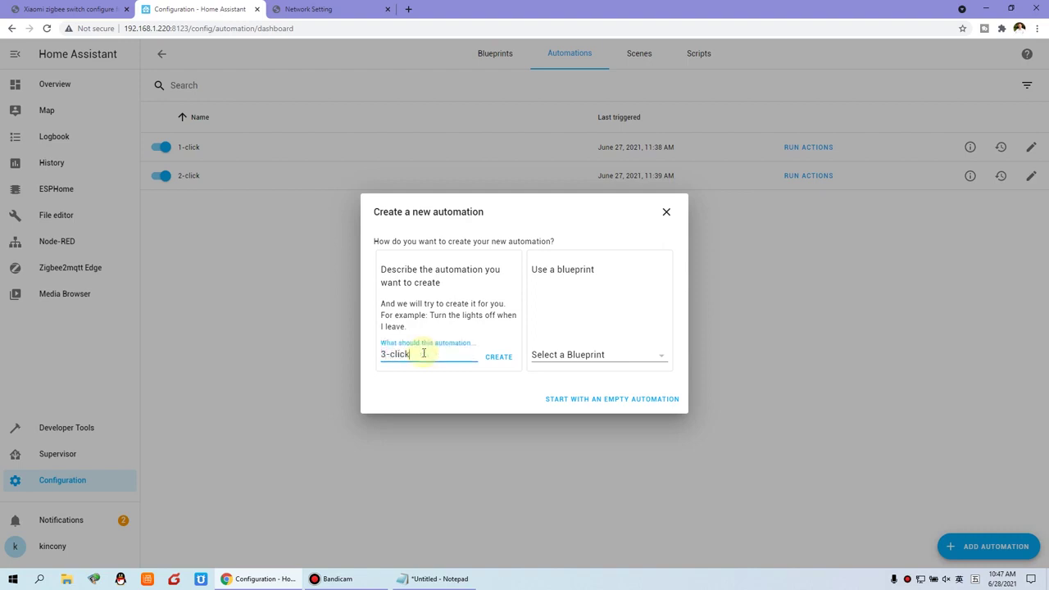
pyautogui.hotkey('ctrl', 'a')
pyautogui.hotkey('ctrl', 'c')
pyautogui.click(498, 356)
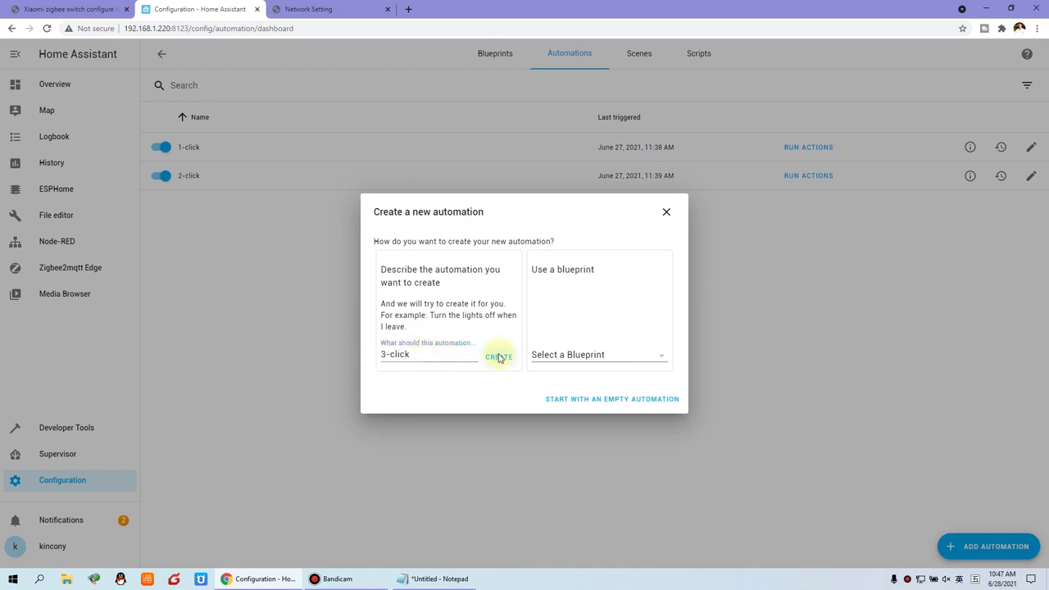
# Replace the new automation's default name with "3-click" and enter the same text as its description
pyautogui.click(414, 406)
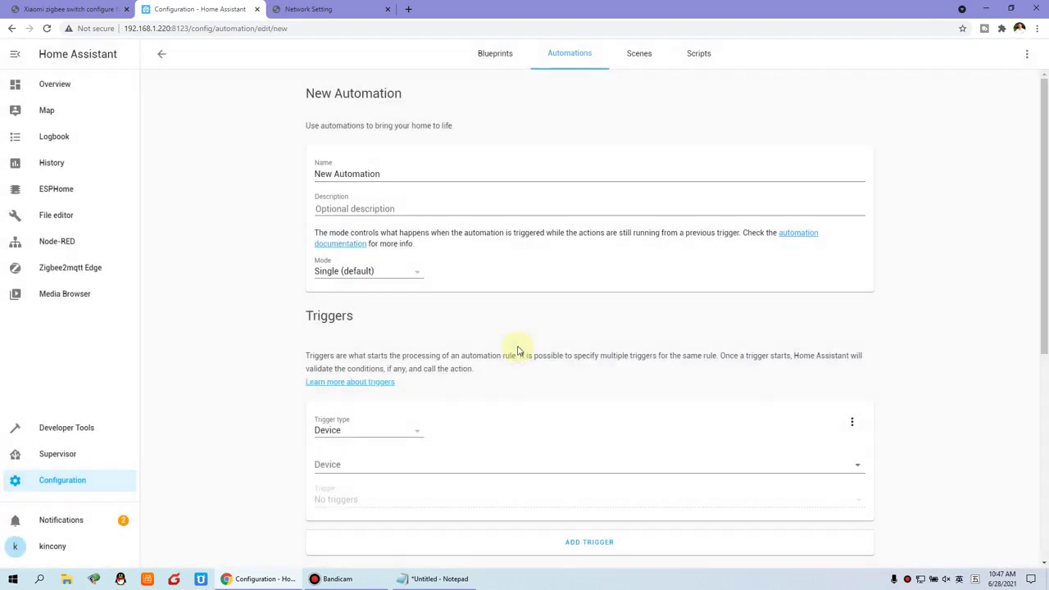
pyautogui.hotkey('ctrl', 'a')
pyautogui.hotkey('ctrl', 'v')
pyautogui.click(399, 208)
pyautogui.hotkey('ctrl', 'v')
# Set the 3-click automation's trigger type to State with sensor.click as the entity
pyautogui.scroll(-1, 482, 352)
pyautogui.scroll(-1, 482, 353)
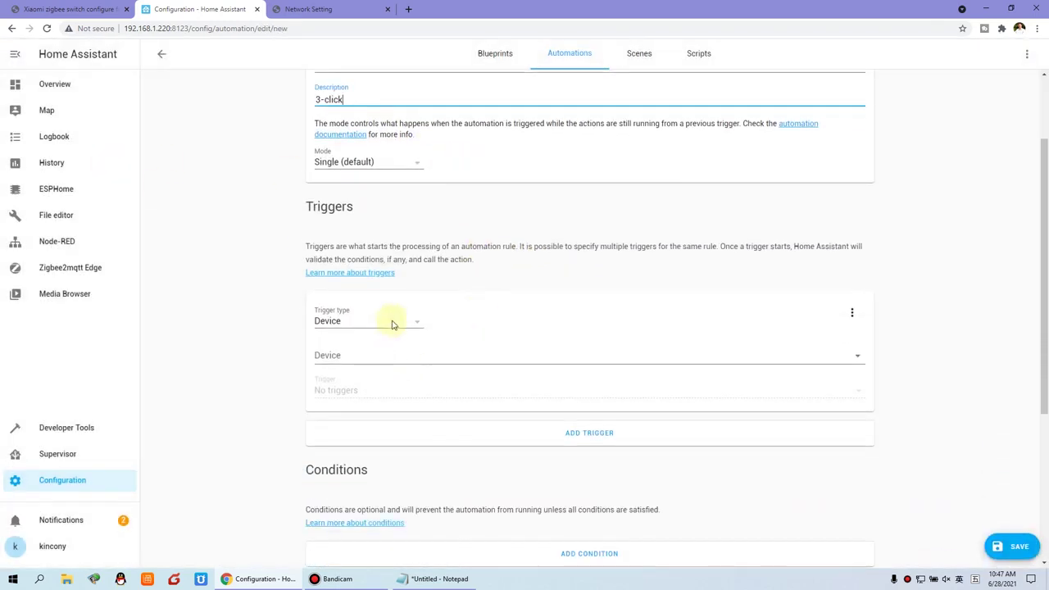
pyautogui.click(391, 322)
pyautogui.click(375, 371)
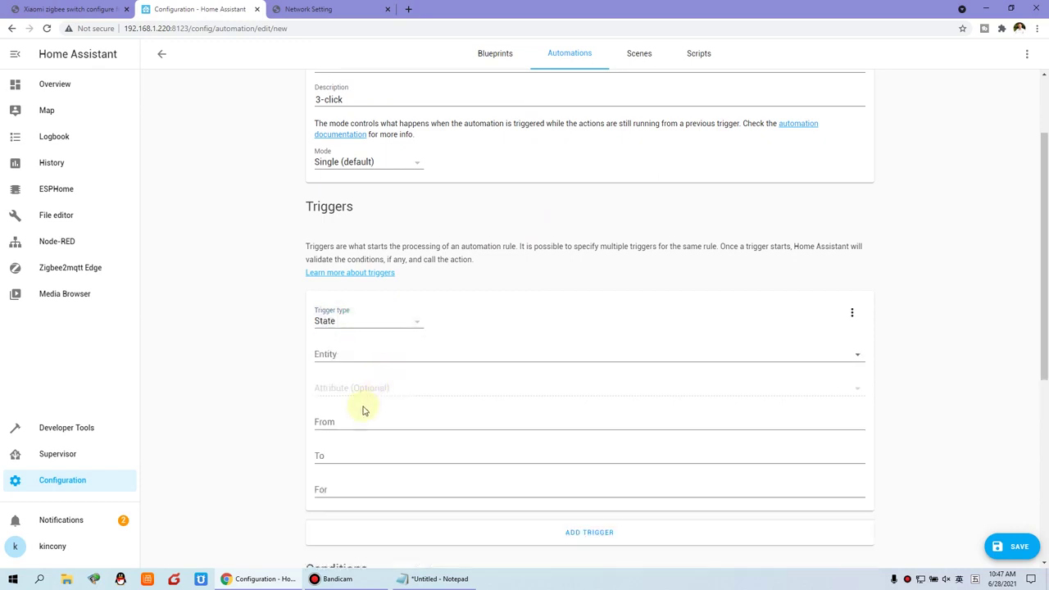
pyautogui.click(372, 353)
pyautogui.write('cklick')
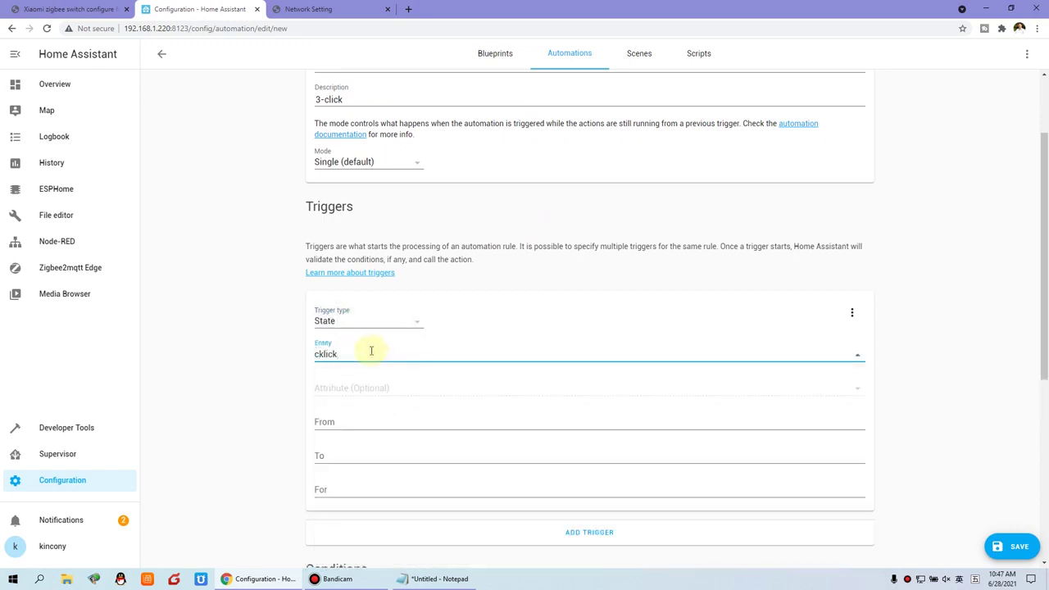
pyautogui.press('BackSpace')
pyautogui.press('BackSpace')
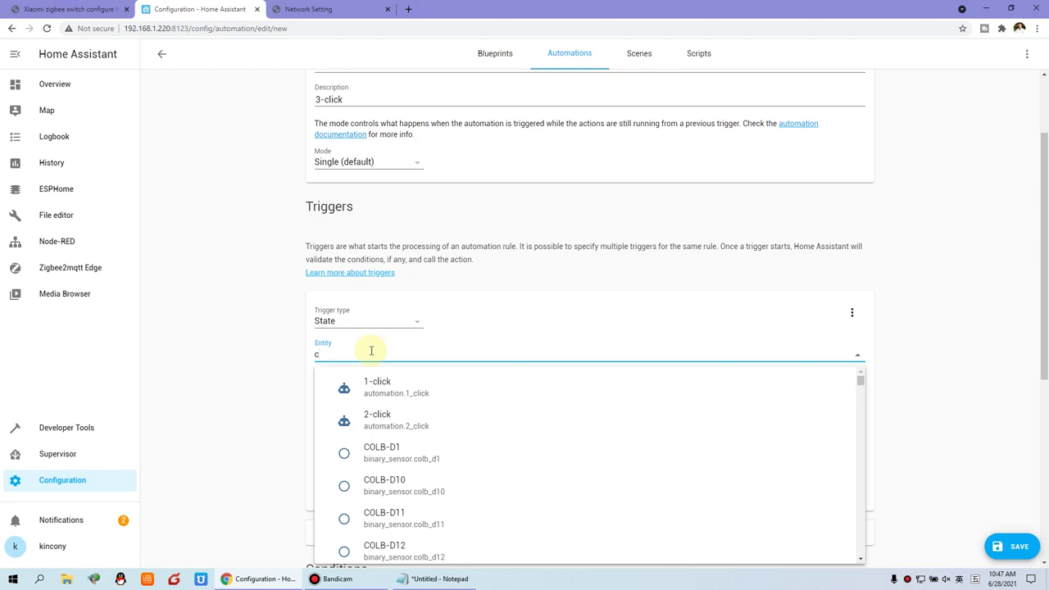
pyautogui.write('lic')
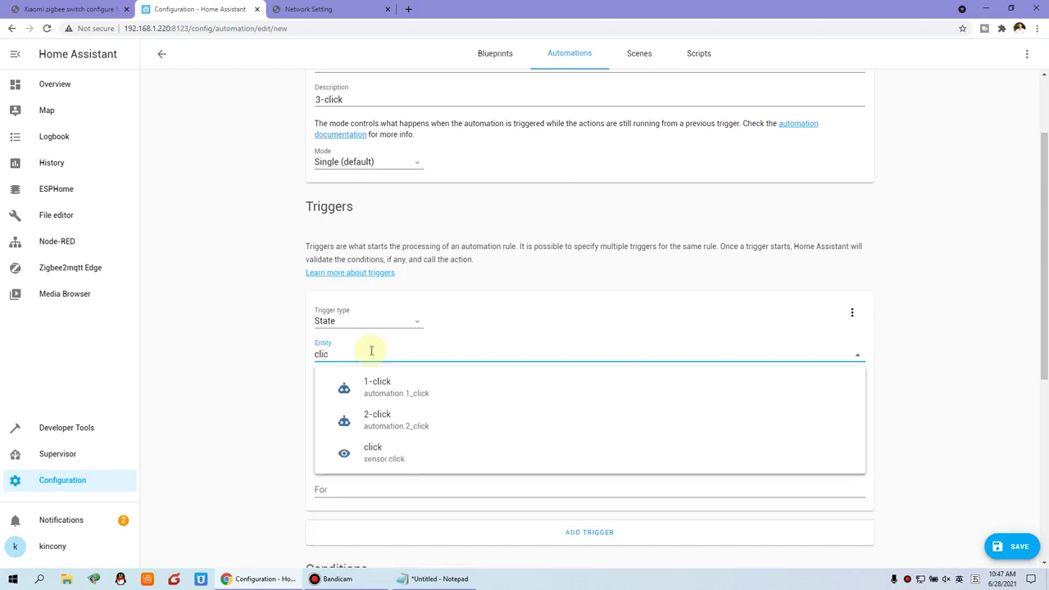
pyautogui.click(409, 456)
# Check the three-click value in the Notepad notes and set the trigger's To state to "triple"
pyautogui.click(402, 462)
pyautogui.click(442, 579)
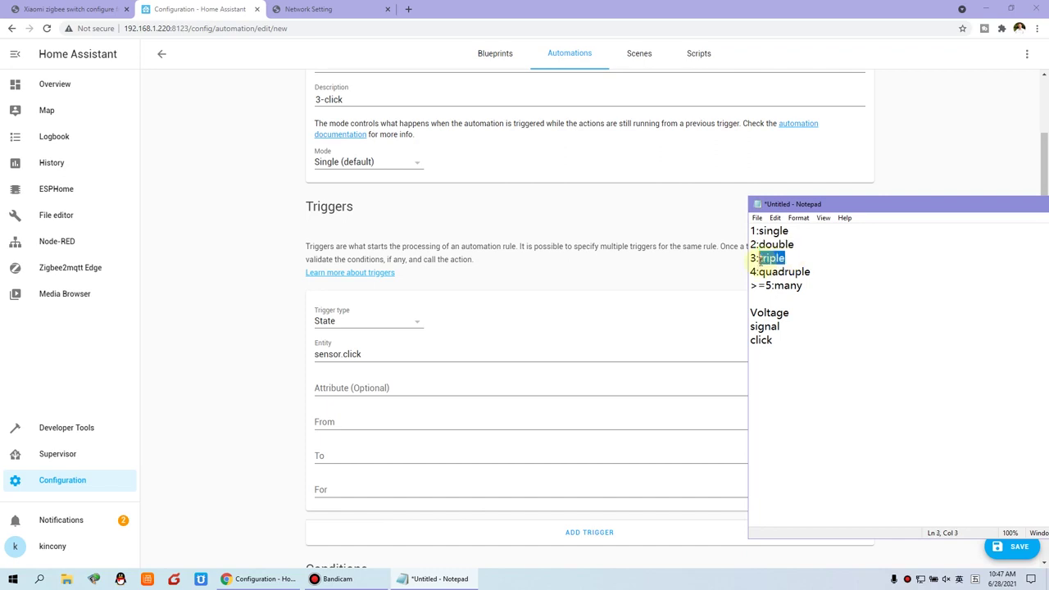
pyautogui.click(347, 452)
pyautogui.write('triple')
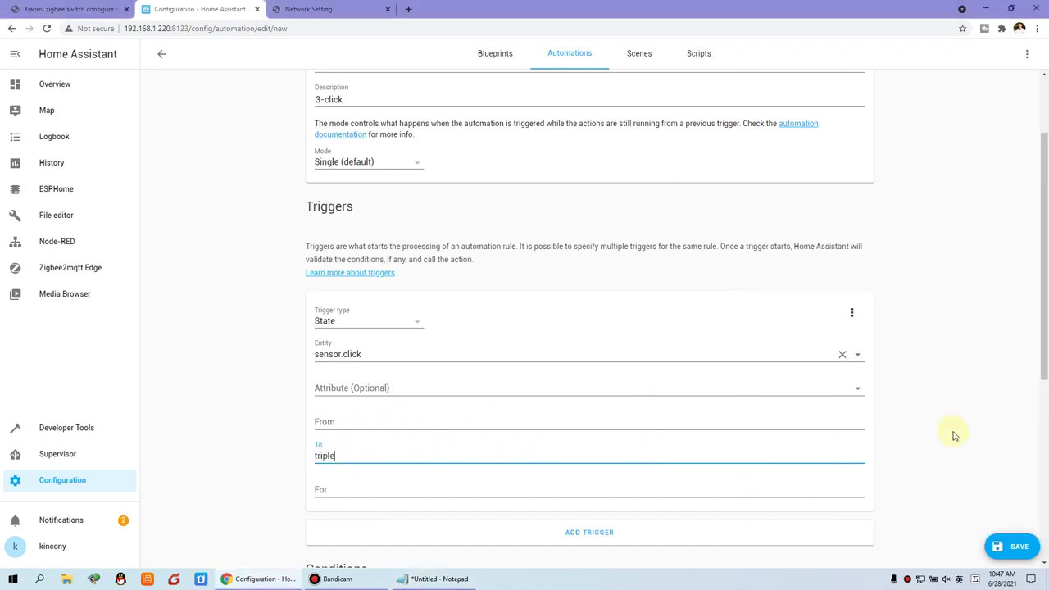
# Make the 3-click automation's action a Call service action using the Switch: Toggle service
pyautogui.scroll(-3, 930, 435)
pyautogui.scroll(-1, 620, 398)
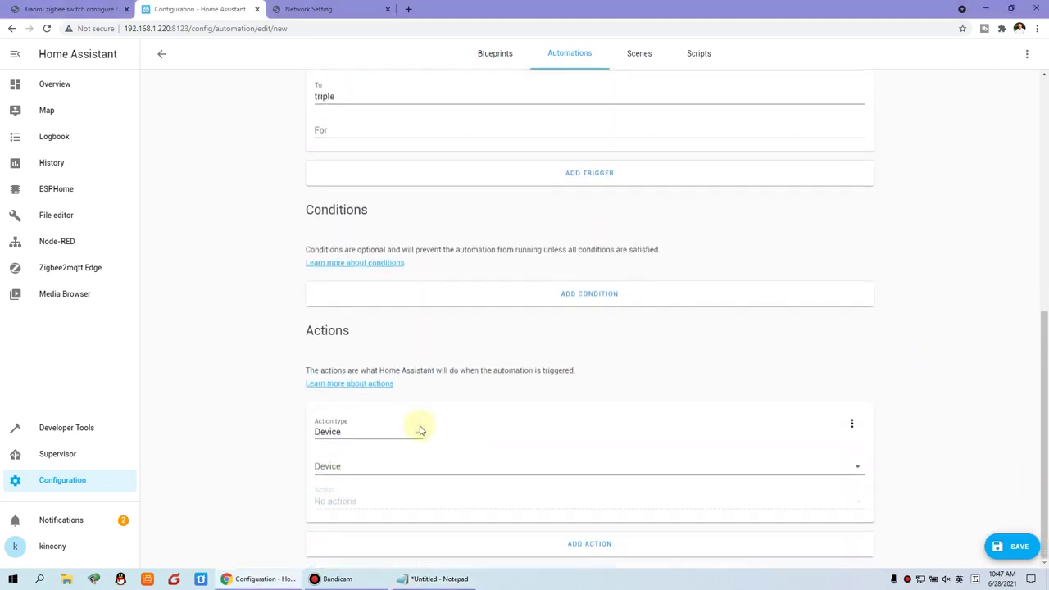
pyautogui.click(412, 420)
pyautogui.click(382, 419)
pyautogui.click(370, 475)
pyautogui.write('swit')
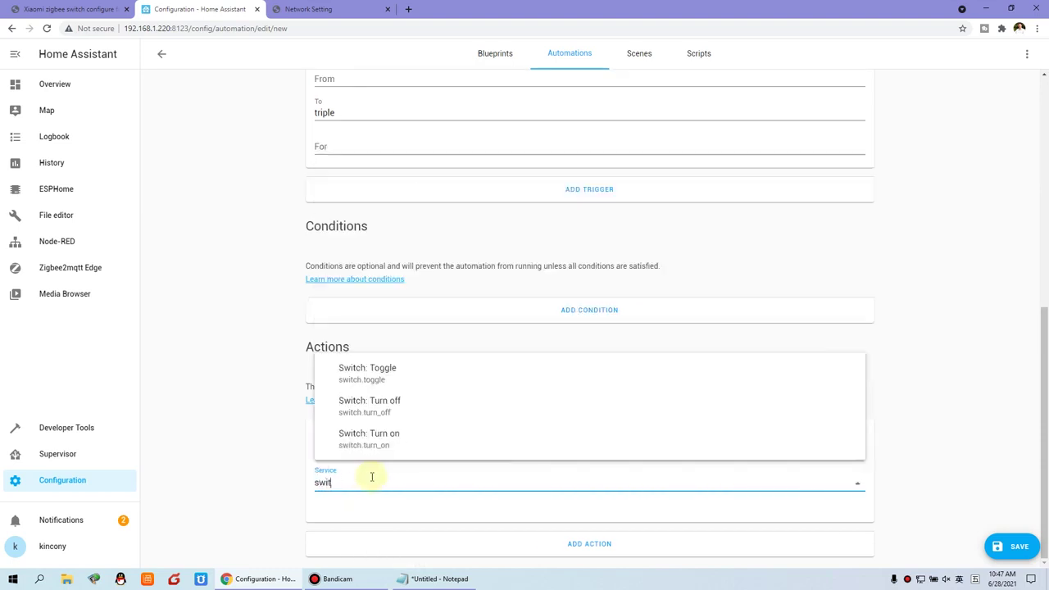
pyautogui.click(394, 373)
# Target the 3-click automation's toggle action at the relay32B2-3 entity, save the automation and return to the automations list
pyautogui.scroll(-1, 897, 484)
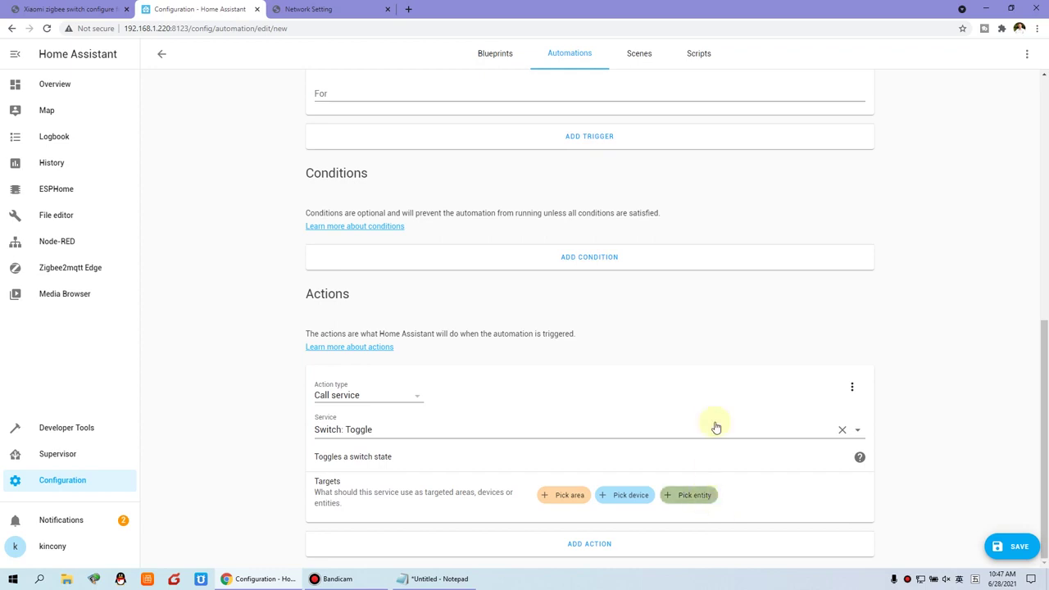
pyautogui.click(706, 494)
pyautogui.scroll(-7, 721, 356)
pyautogui.scroll(-10, 755, 369)
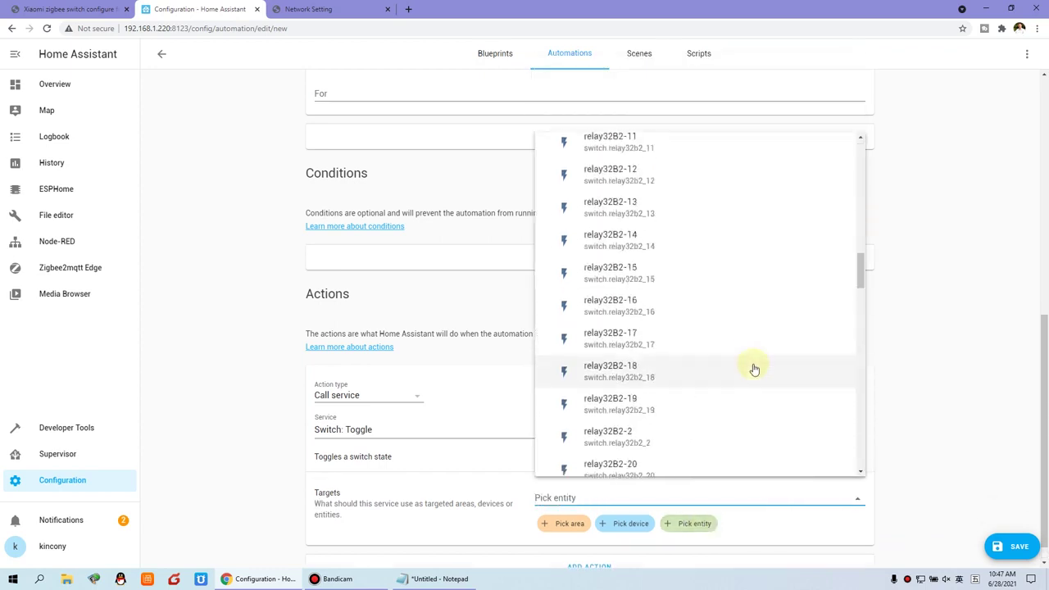
pyautogui.scroll(-5, 753, 368)
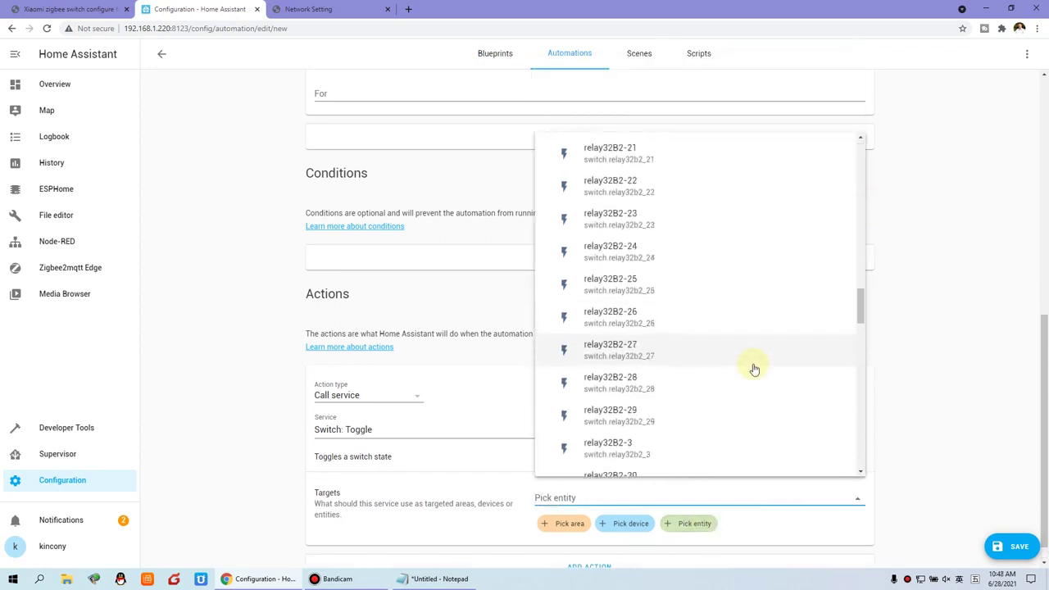
pyautogui.click(645, 305)
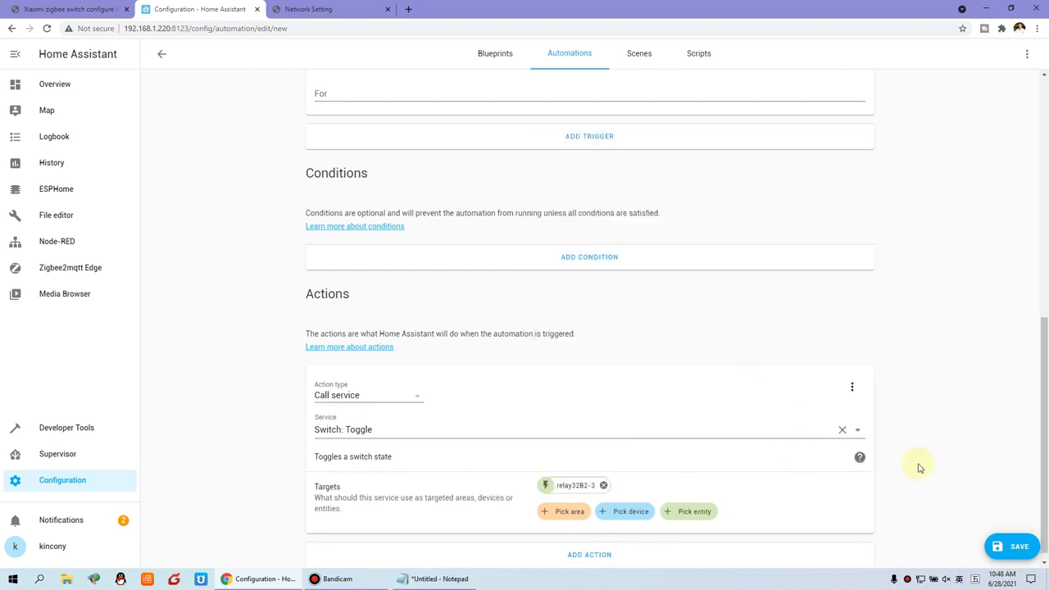
pyautogui.click(1011, 547)
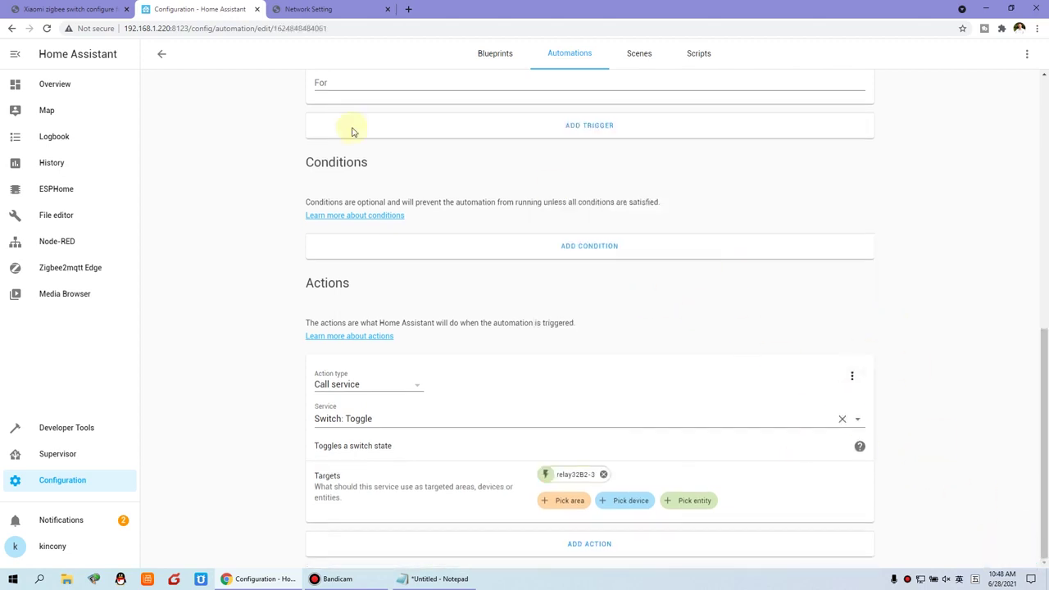
pyautogui.click(161, 55)
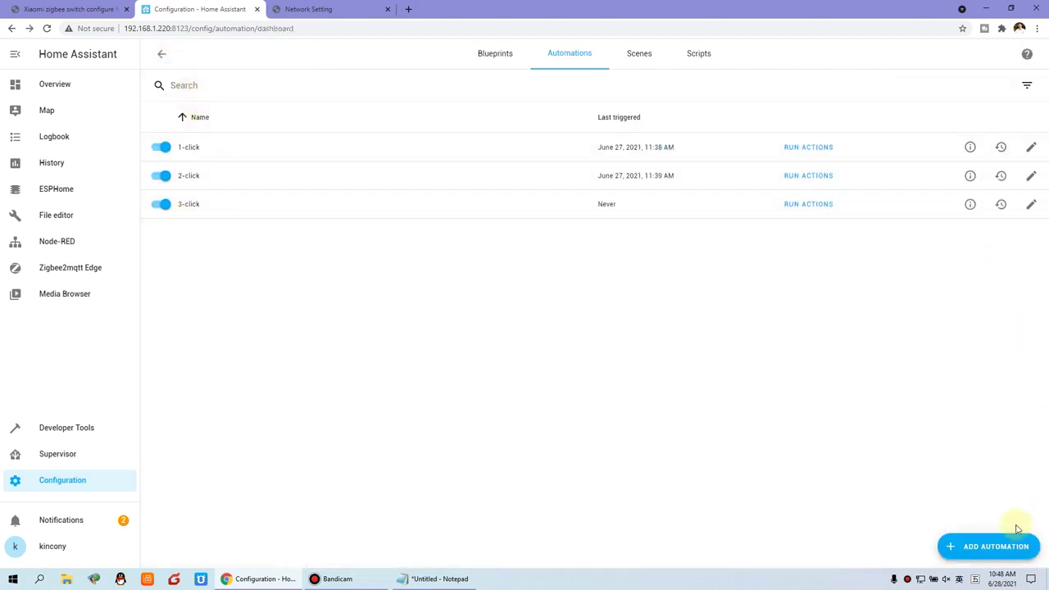
# Add a new automation described as "4-click", copying that text before creating it
pyautogui.click(989, 546)
pyautogui.write('4-click')
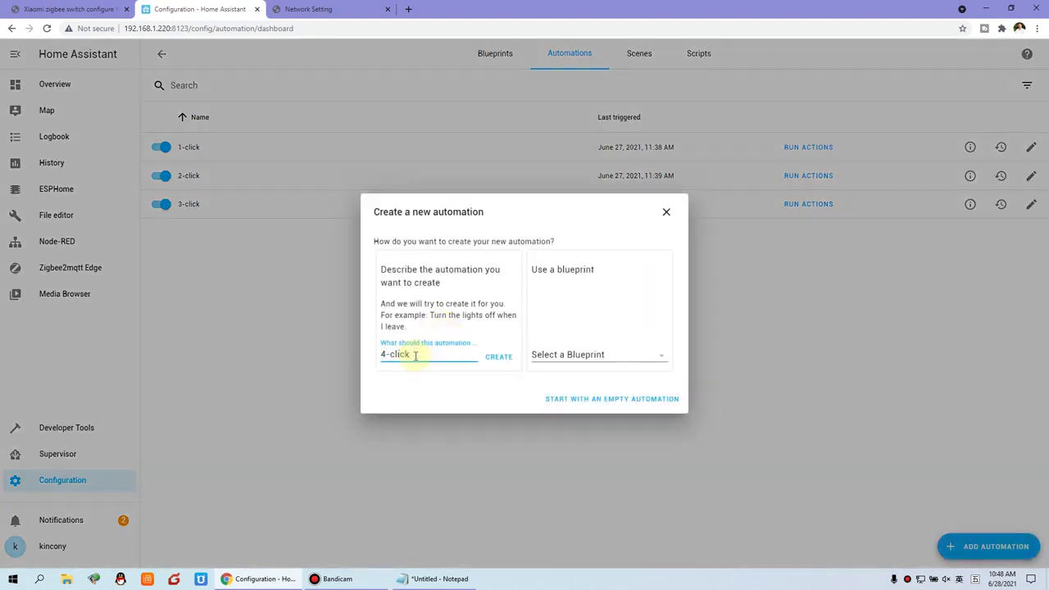
pyautogui.moveTo(416, 355); pyautogui.dragTo(235, 347)
pyautogui.hotkey('ctrl', 'c')
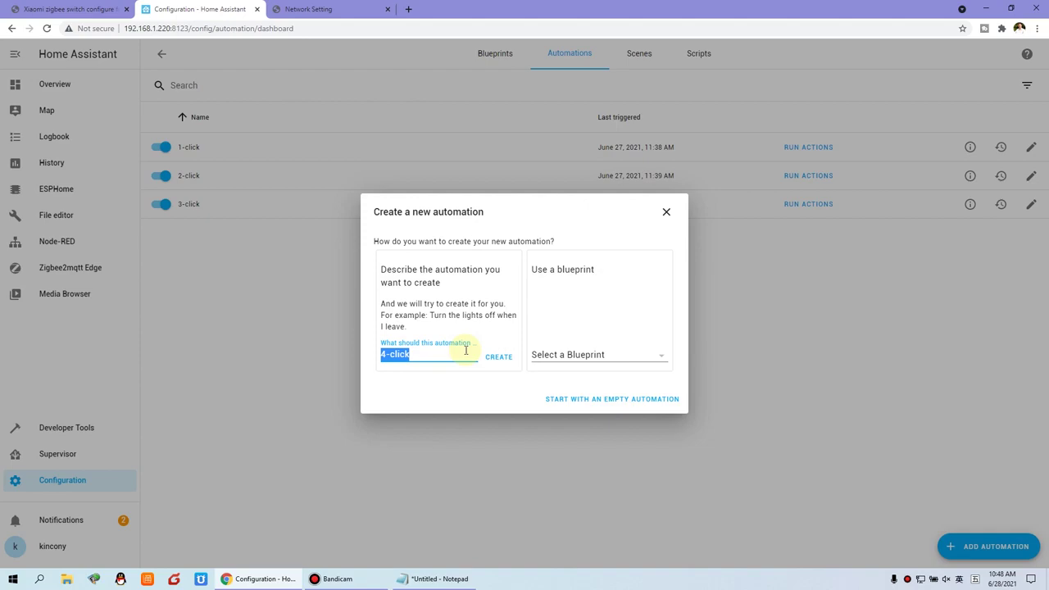
pyautogui.click(502, 358)
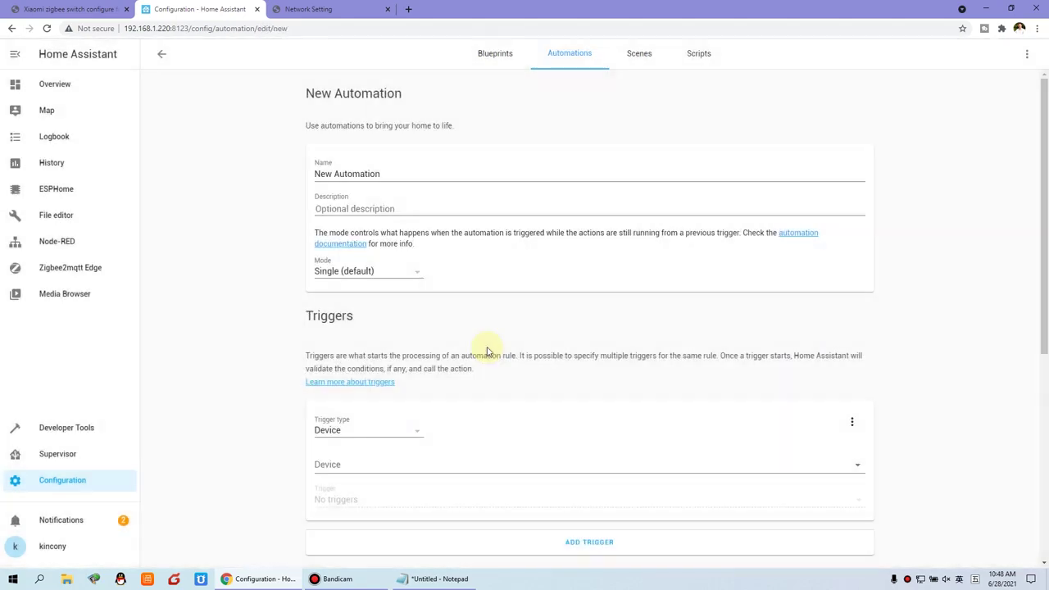
# Replace the new automation's default name with "4-click" and enter the same text as its description
pyautogui.moveTo(385, 174); pyautogui.dragTo(317, 171)
pyautogui.hotkey('ctrl', 'v')
pyautogui.click(399, 208)
pyautogui.hotkey('ctrl', 'v')
# Set the 4-click automation's trigger type to State with sensor.click as the entity
pyautogui.scroll(-2, 451, 328)
pyautogui.click(404, 270)
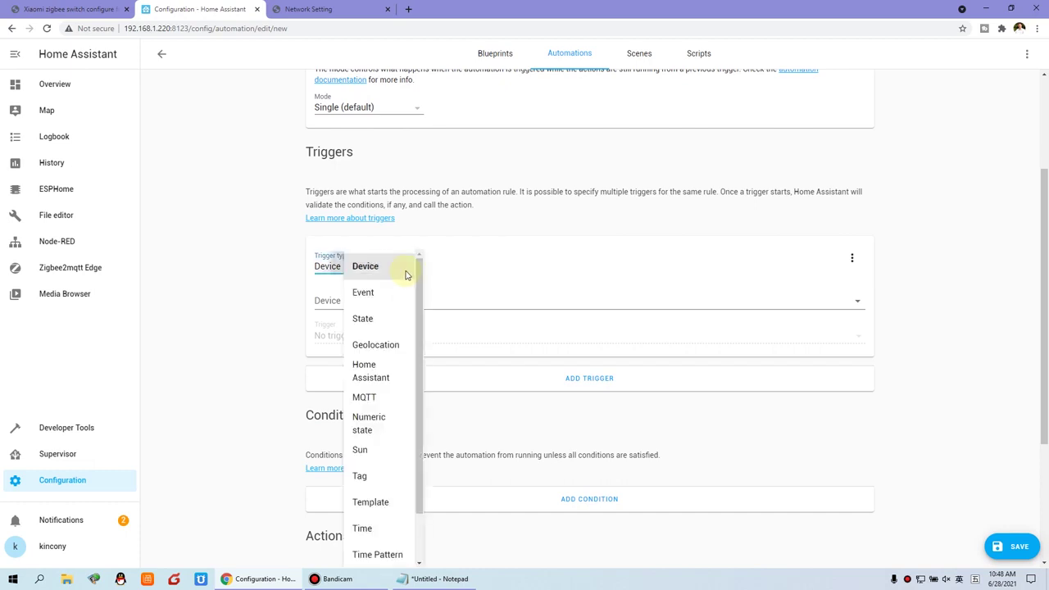
pyautogui.click(364, 318)
pyautogui.click(357, 300)
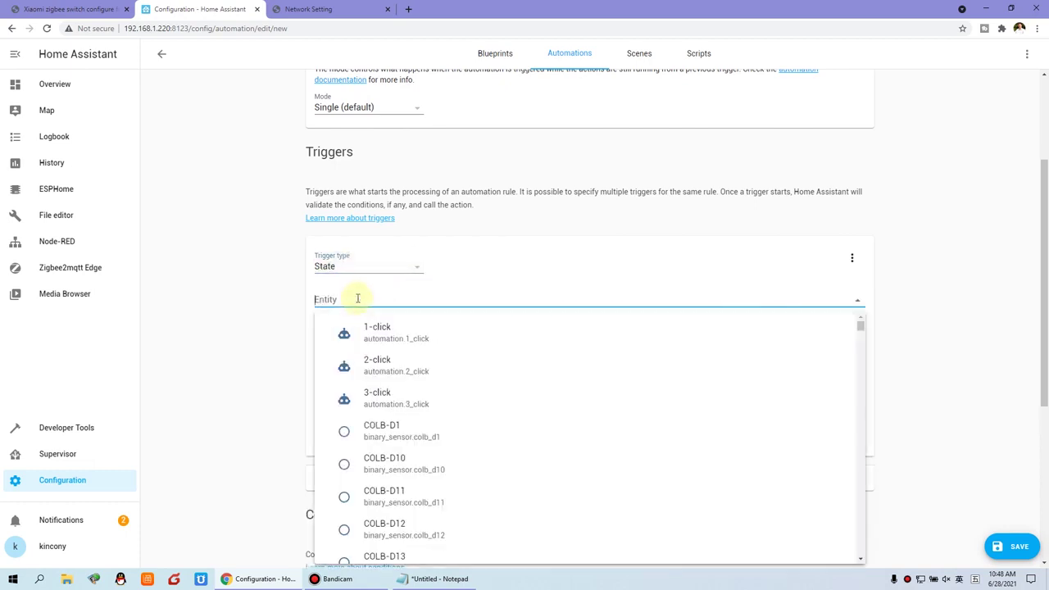
pyautogui.write('click')
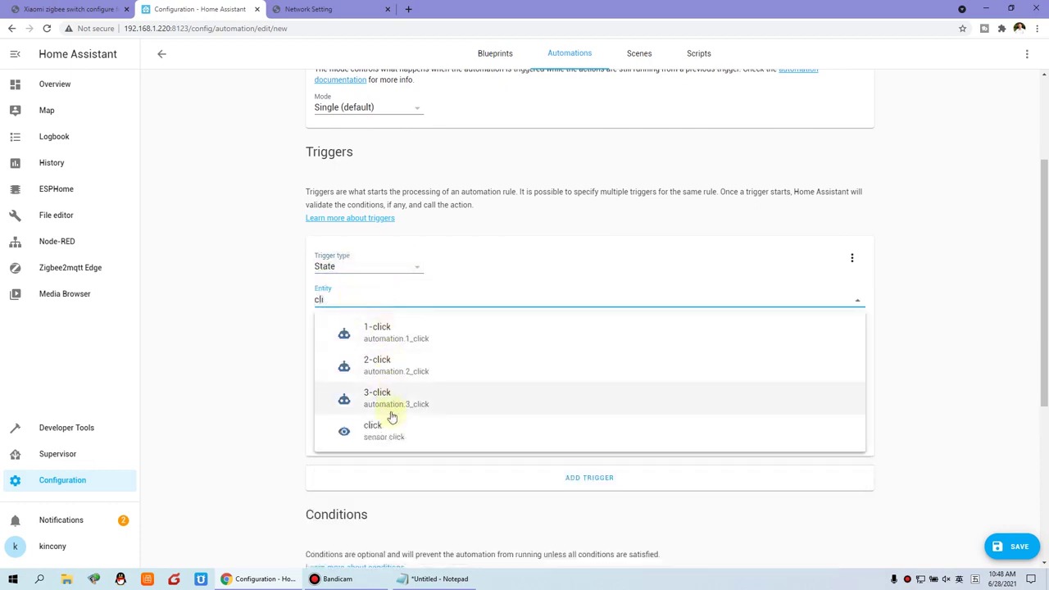
# Check the four-click value in the Notepad notes and set the trigger's To state to "quadruple"
pyautogui.click(445, 393)
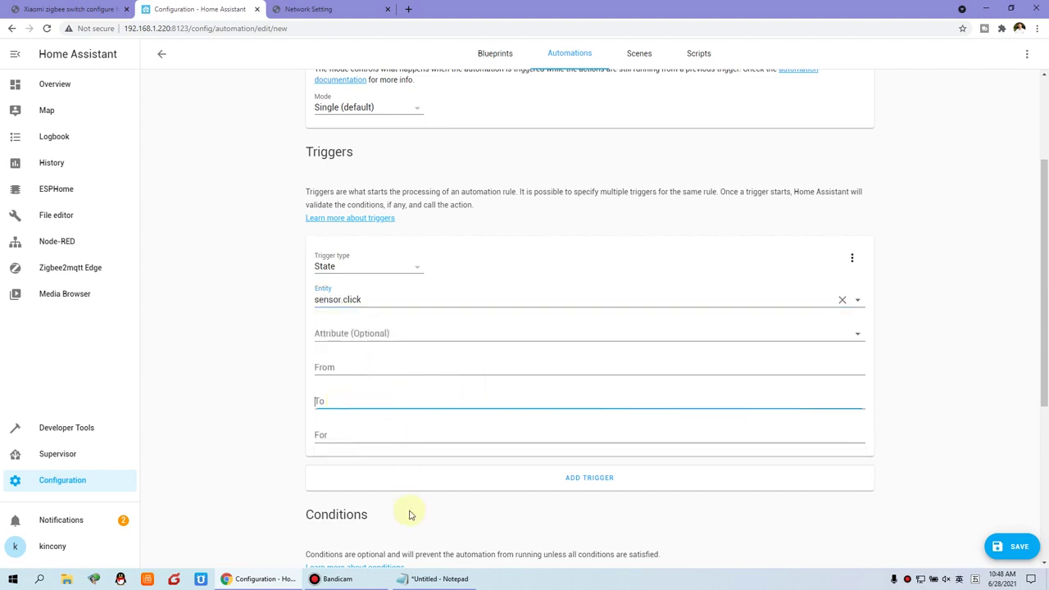
pyautogui.click(457, 578)
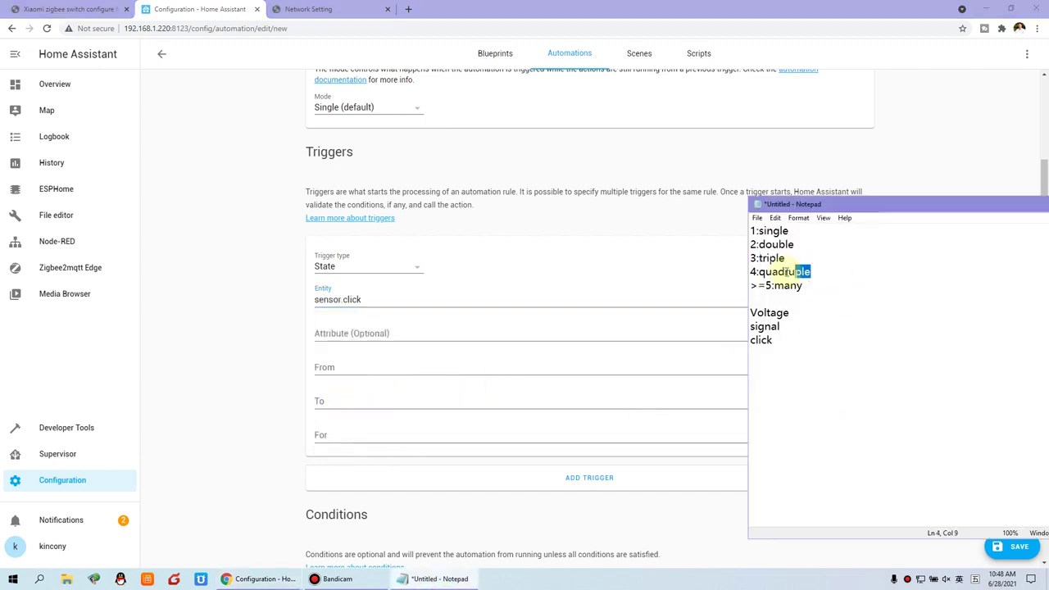
pyautogui.click(364, 398)
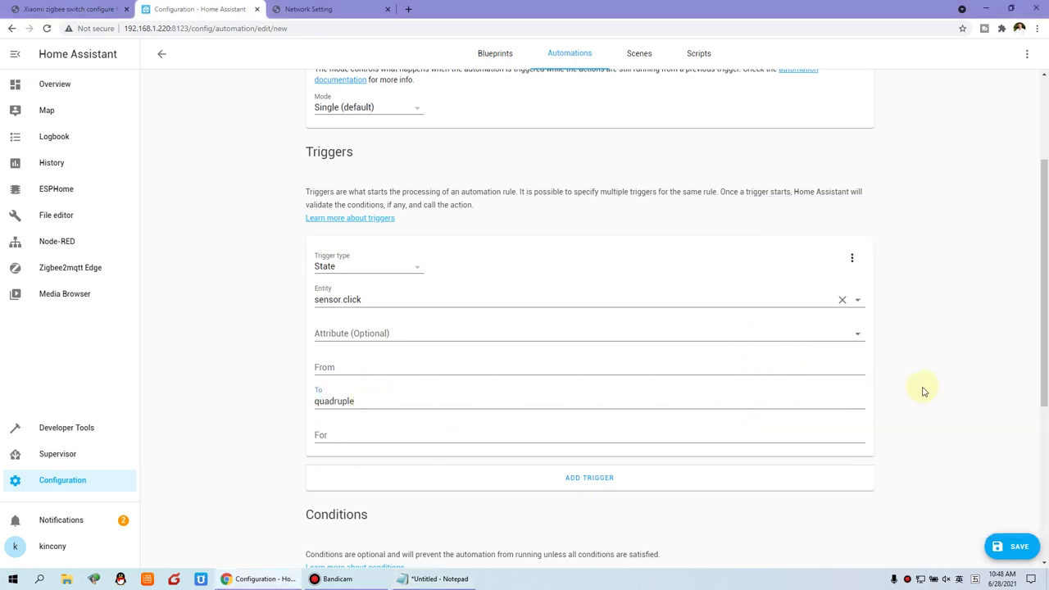
# Make the 4-click automation's action a Call service action using the Switch: Toggle service
pyautogui.scroll(-4, 923, 389)
pyautogui.click(399, 433)
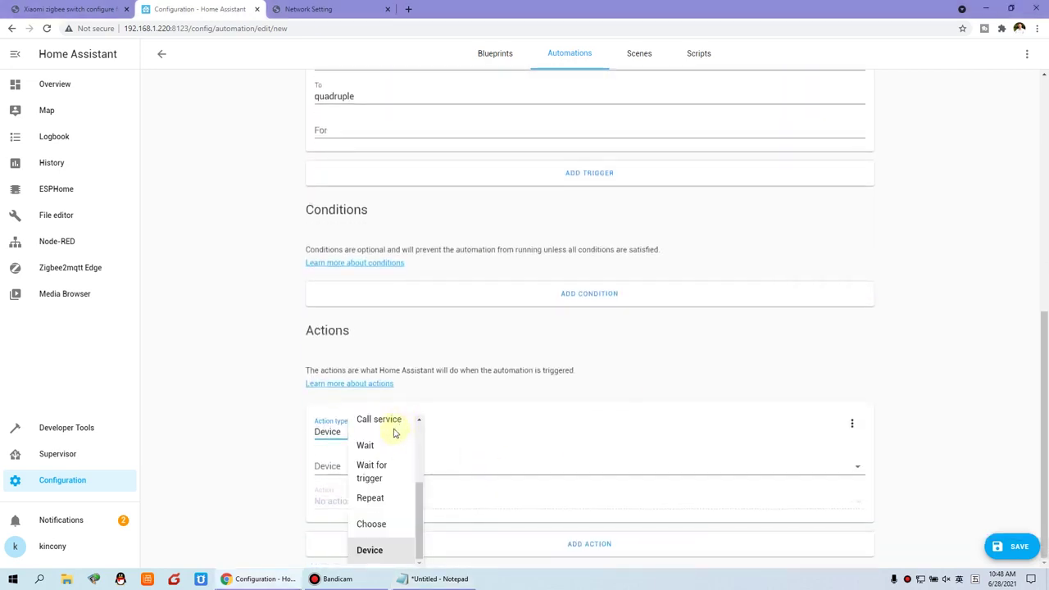
pyautogui.click(395, 422)
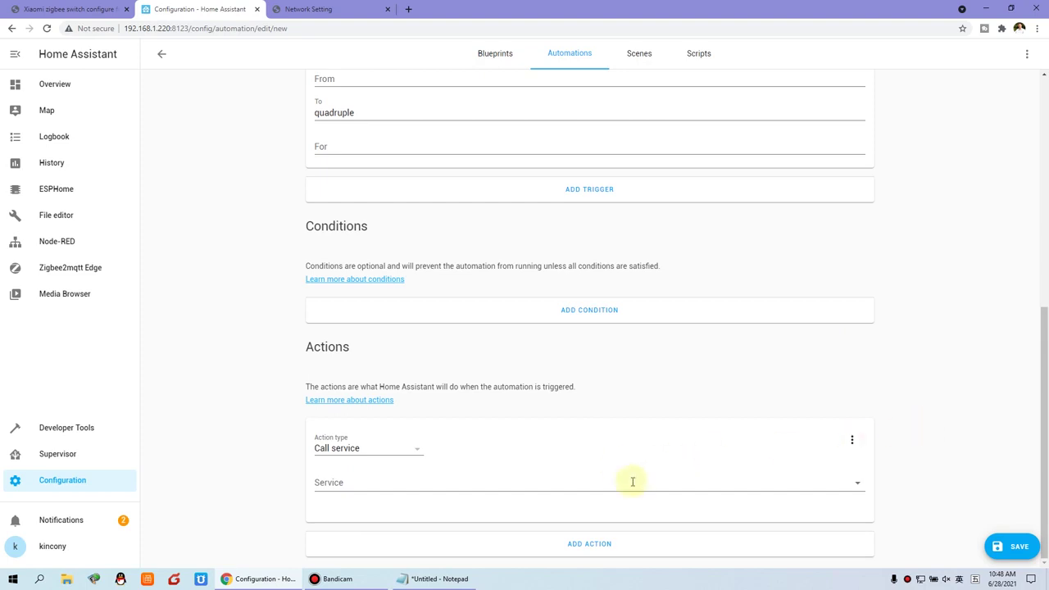
pyautogui.write('swi')
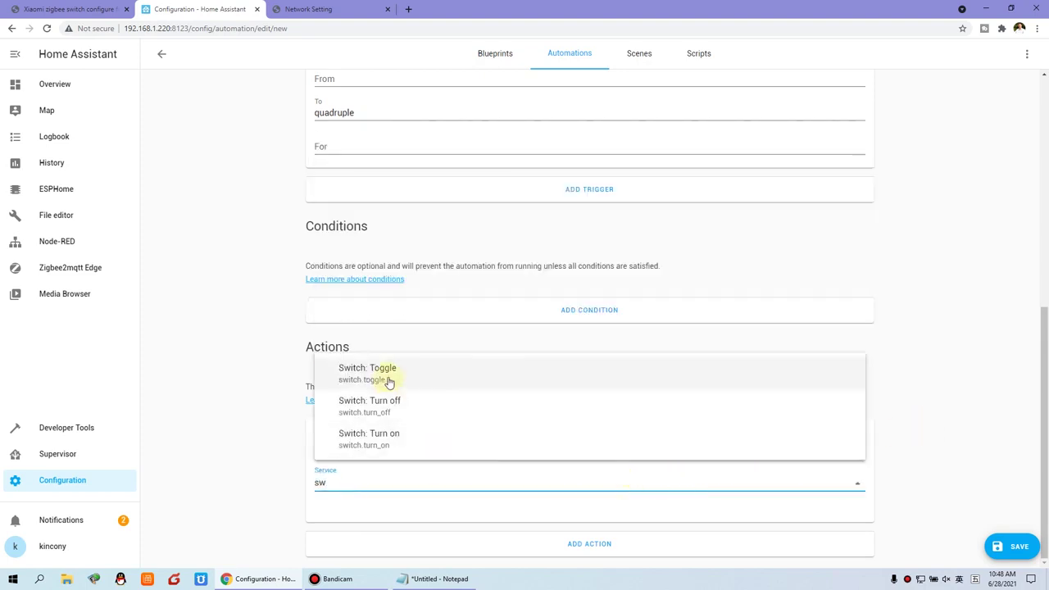
pyautogui.click(388, 377)
# Target the 4-click automation's toggle action at the relay32B2-4 entity
pyautogui.scroll(-1, 787, 475)
pyautogui.click(694, 494)
pyautogui.scroll(-10, 701, 349)
pyautogui.scroll(-4, 701, 344)
pyautogui.click(668, 277)
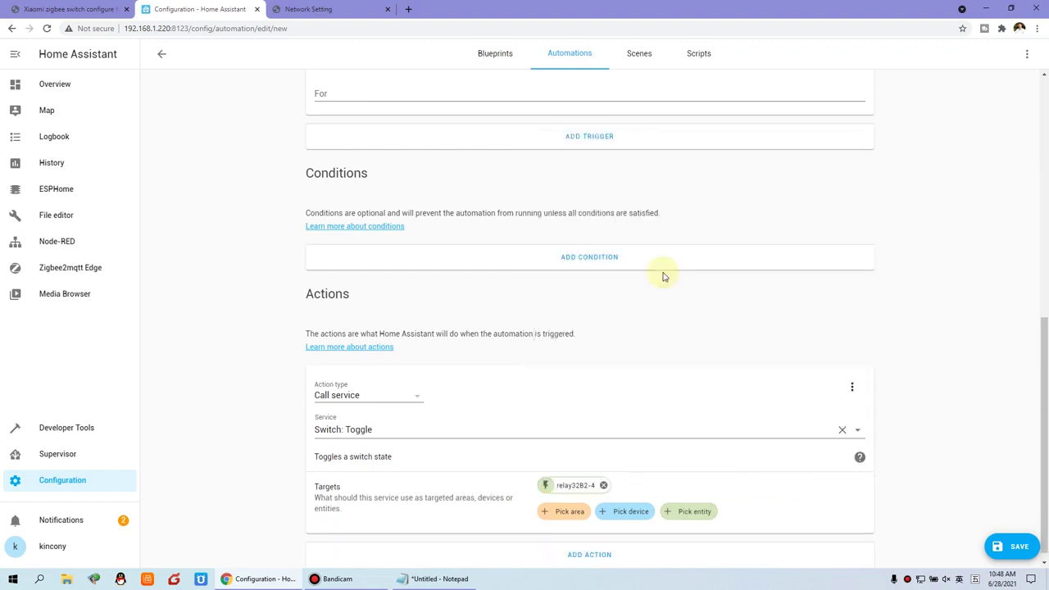
# Save the 4-click automation and create a new one described as "many-click", skipping the automatic conversion
pyautogui.click(1012, 555)
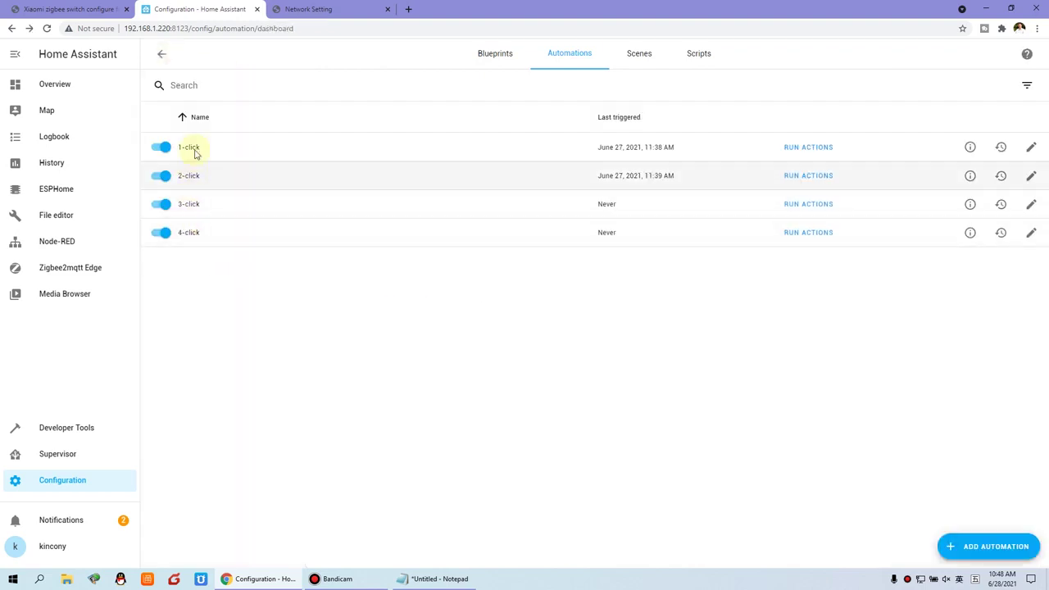
pyautogui.click(1001, 545)
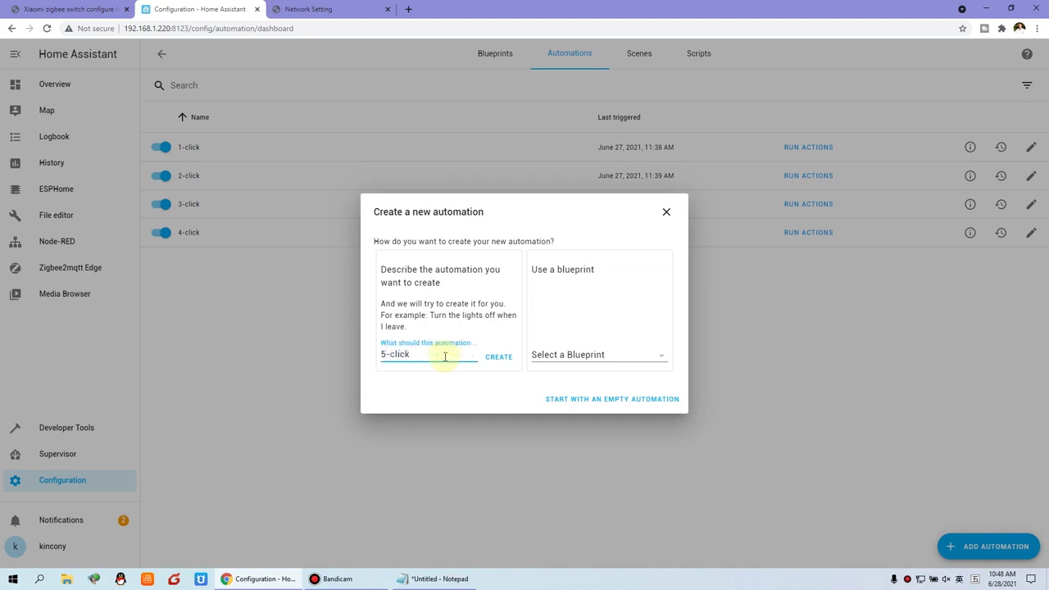
pyautogui.moveTo(418, 355); pyautogui.dragTo(382, 352)
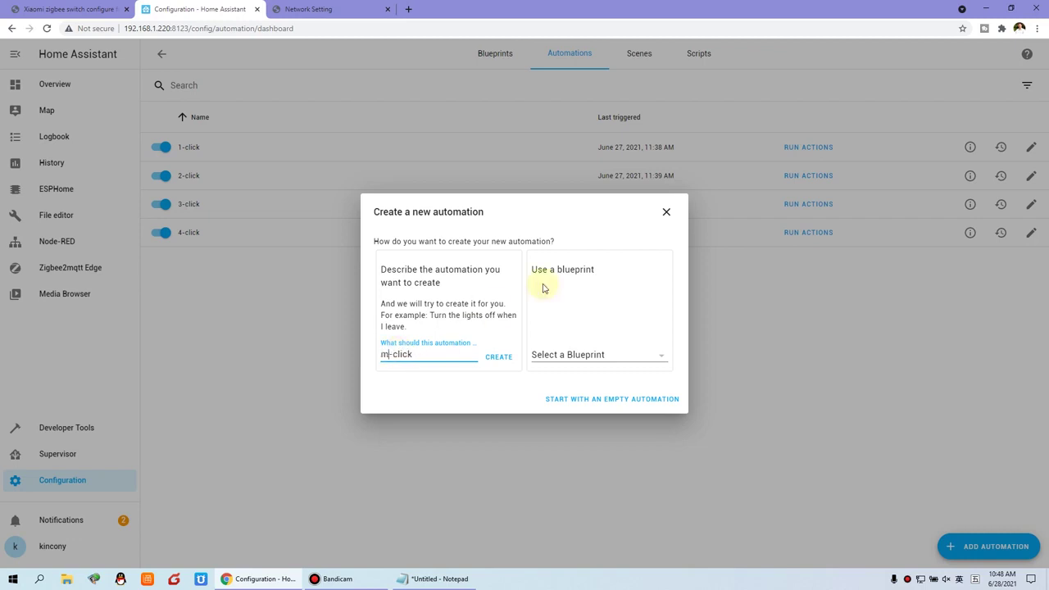
pyautogui.moveTo(445, 352); pyautogui.dragTo(320, 353)
pyautogui.hotkey('ctrl', 'c')
pyautogui.click(500, 364)
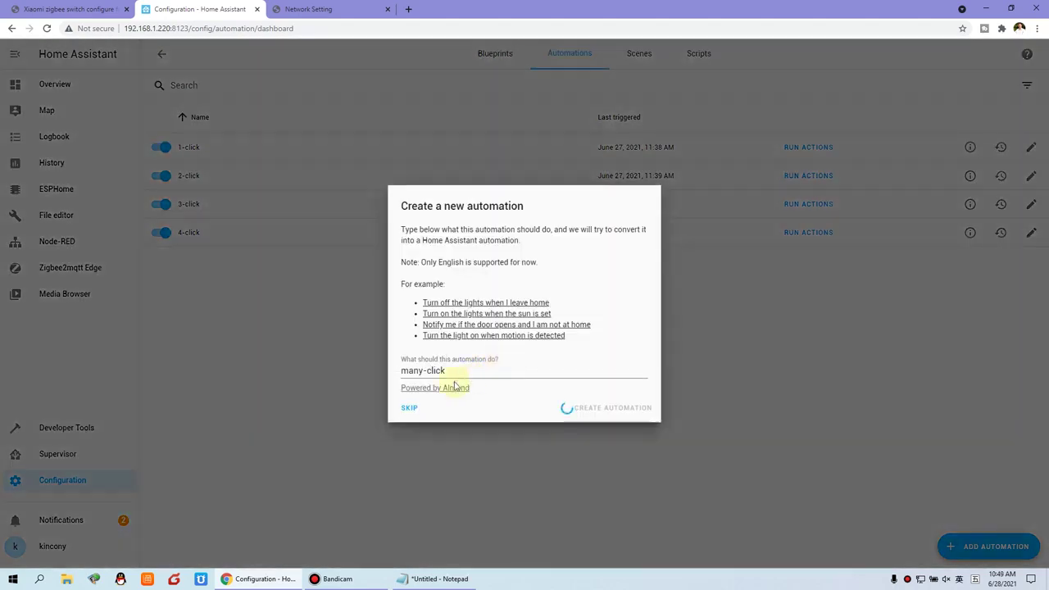
pyautogui.click(409, 408)
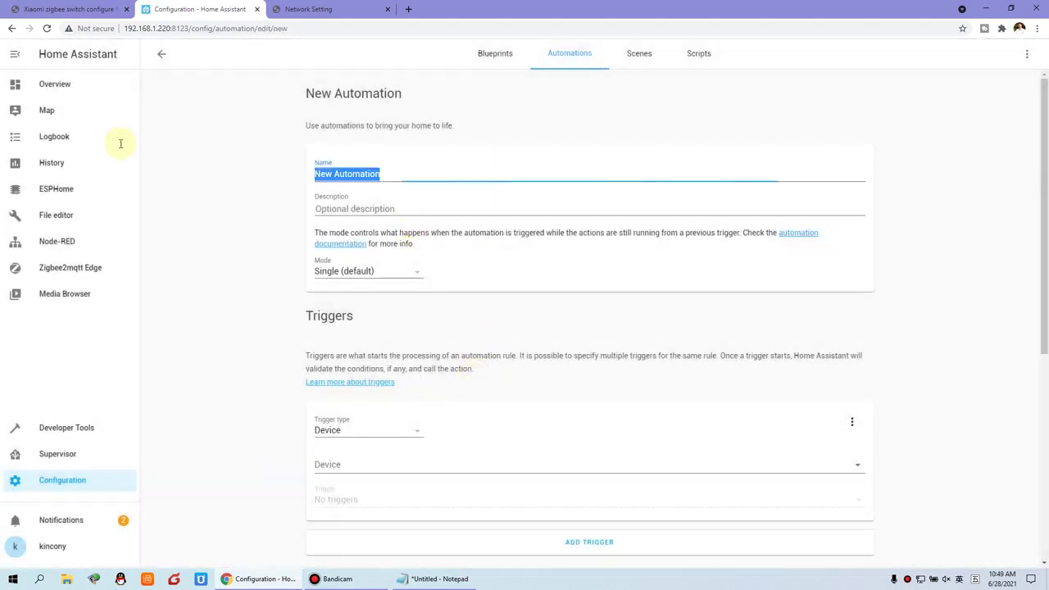
# Set both the name and the description of the new automation to "many-click"
pyautogui.hotkey('ctrl', 'a')
pyautogui.hotkey('ctrl', 'v')
pyautogui.click(346, 206)
pyautogui.hotkey('ctrl', 'v')
# Set the many-click automation's trigger type to State with sensor.click as the entity
pyautogui.scroll(-2, 405, 340)
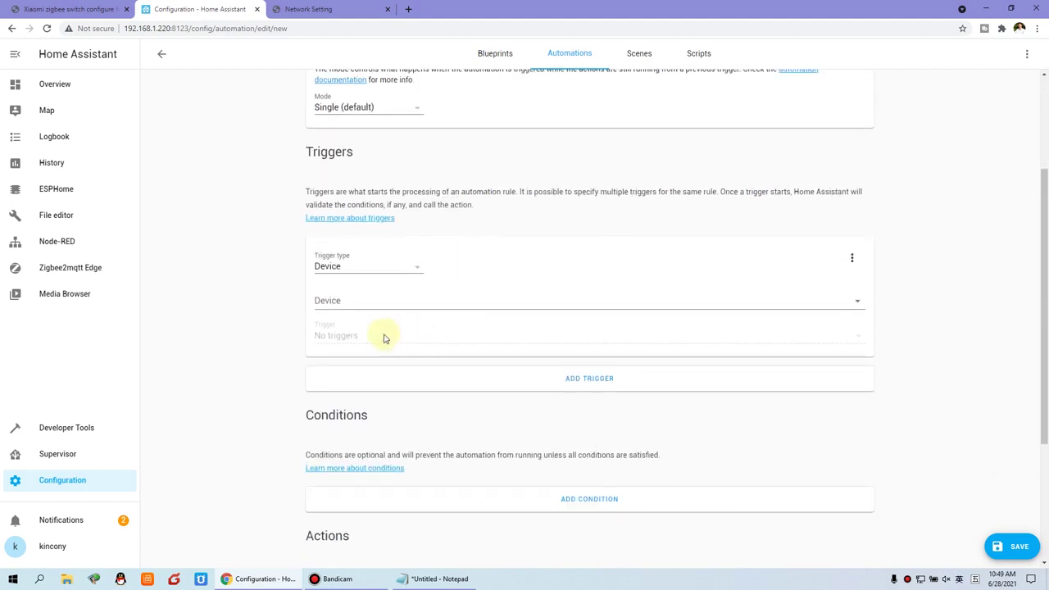
pyautogui.click(365, 270)
pyautogui.click(373, 316)
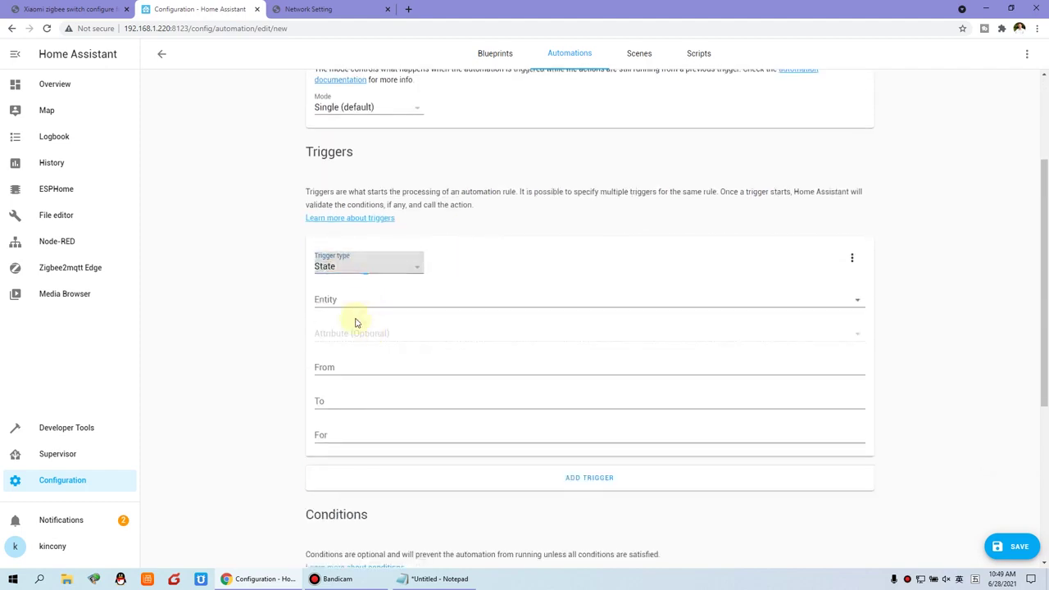
pyautogui.click(356, 300)
pyautogui.write('click')
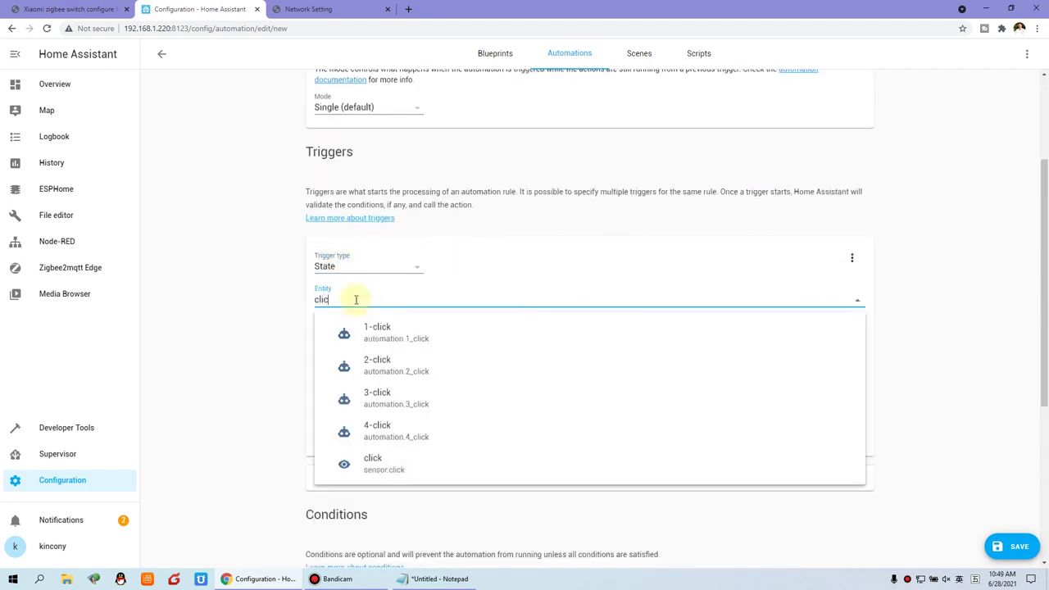
pyautogui.click(410, 466)
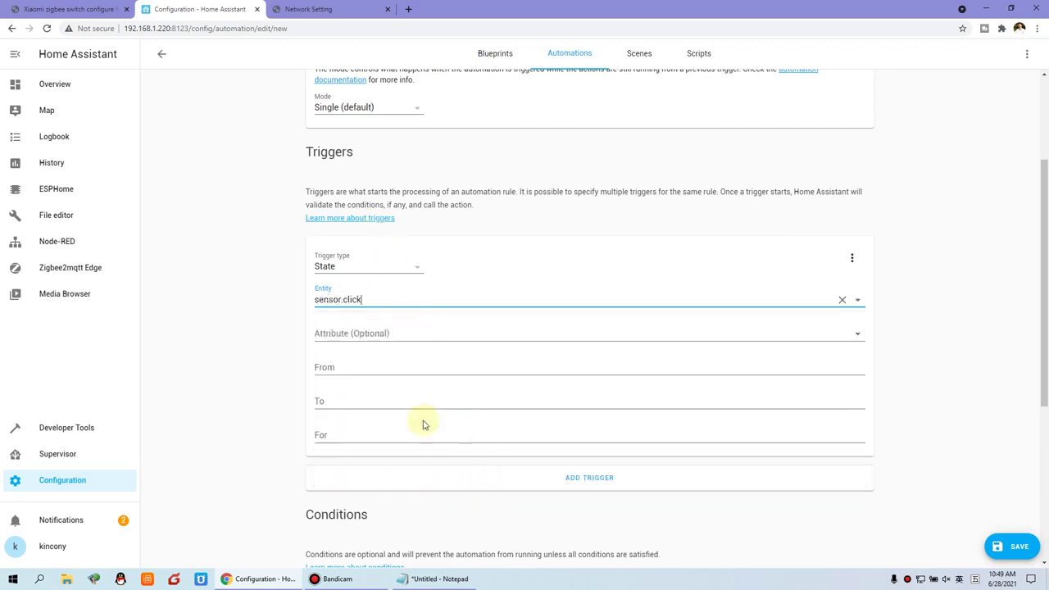
# Check the value for five or more clicks in the Notepad notes and set the trigger's To state to "many"
pyautogui.click(435, 578)
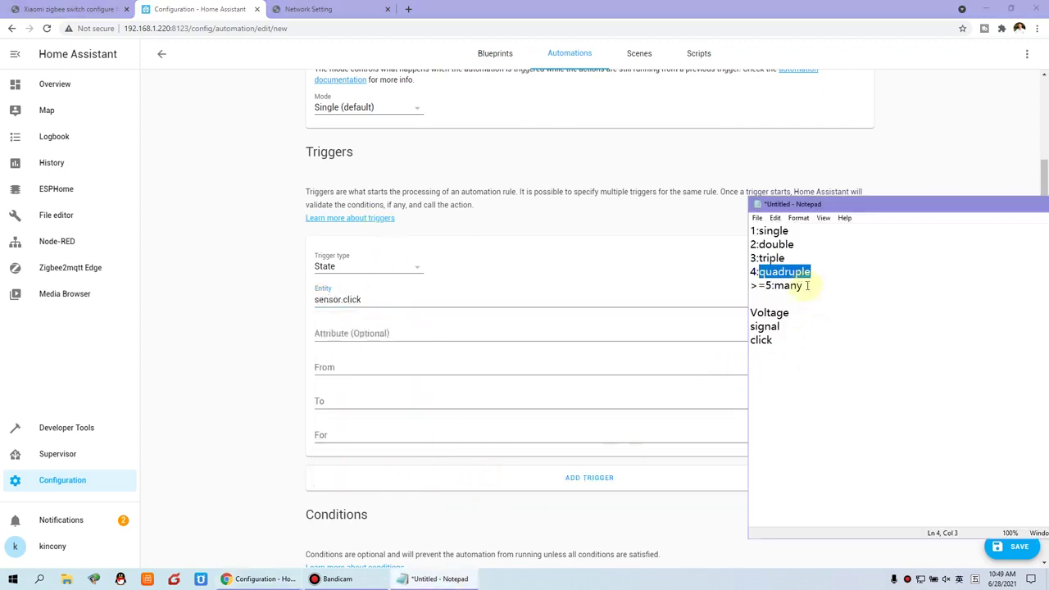
pyautogui.click(365, 398)
pyautogui.write('many')
# Make the many-click automation's action a Call service action using the Switch: Toggle service
pyautogui.scroll(-4, 920, 399)
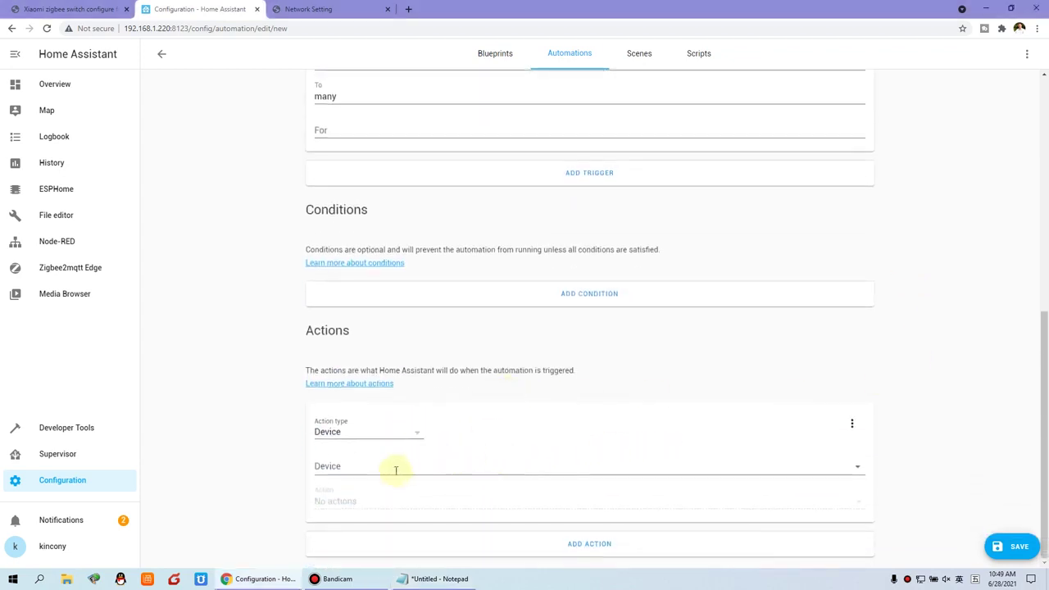
pyautogui.click(409, 433)
pyautogui.click(383, 420)
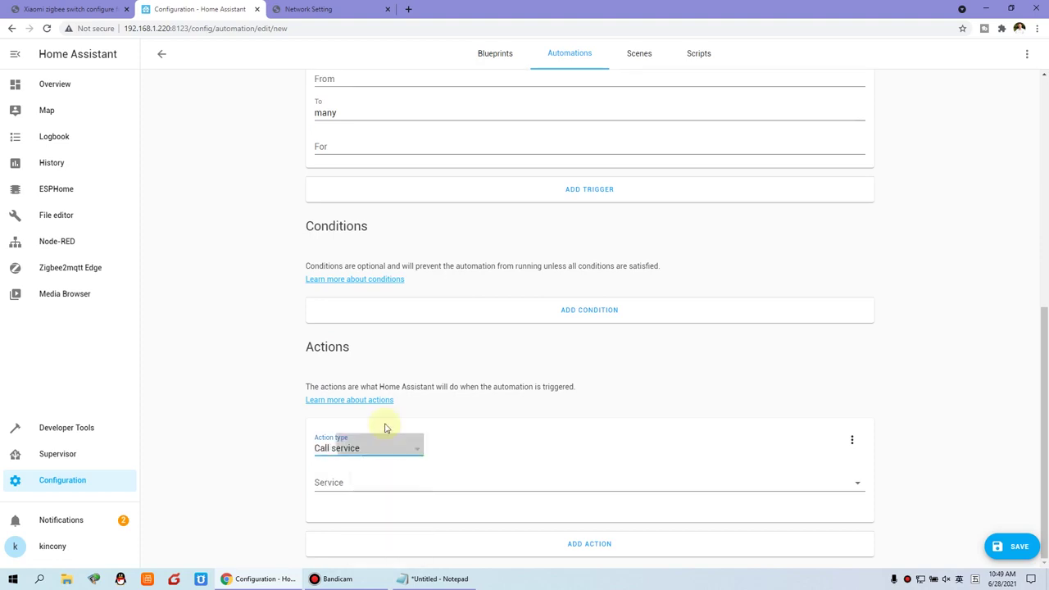
pyautogui.click(357, 481)
pyautogui.write('swit')
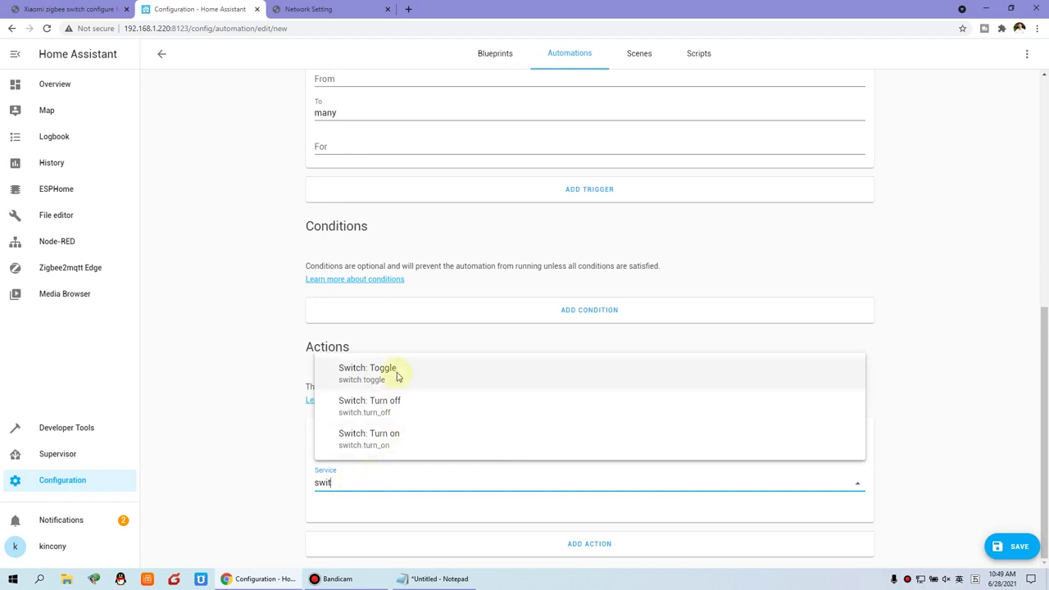
pyautogui.click(394, 371)
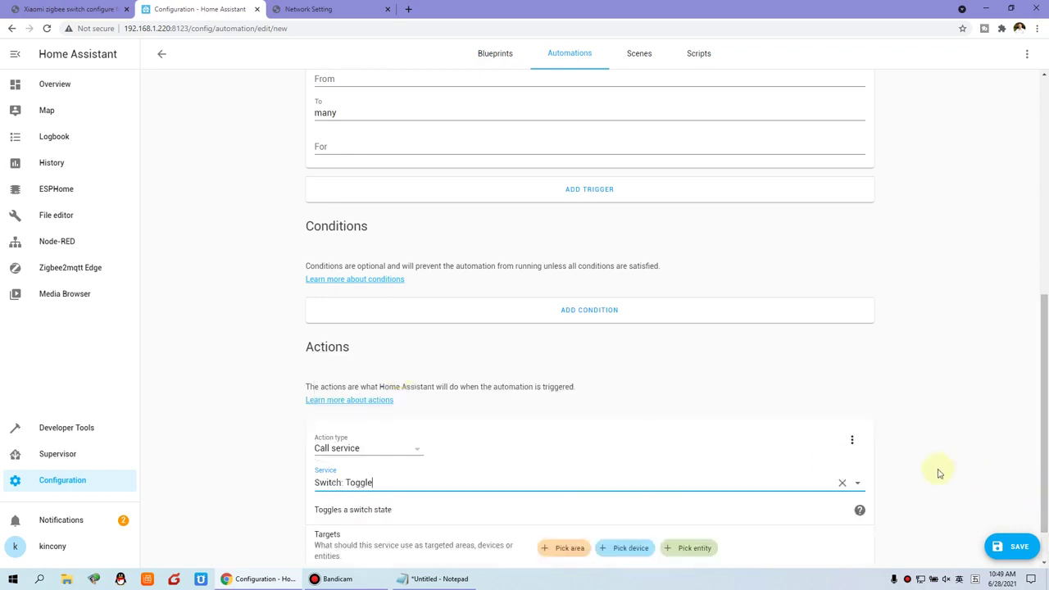
# Add the relay32B2-1 and relay32B2-2 entities as targets of the many-click toggle action
pyautogui.scroll(-1, 930, 478)
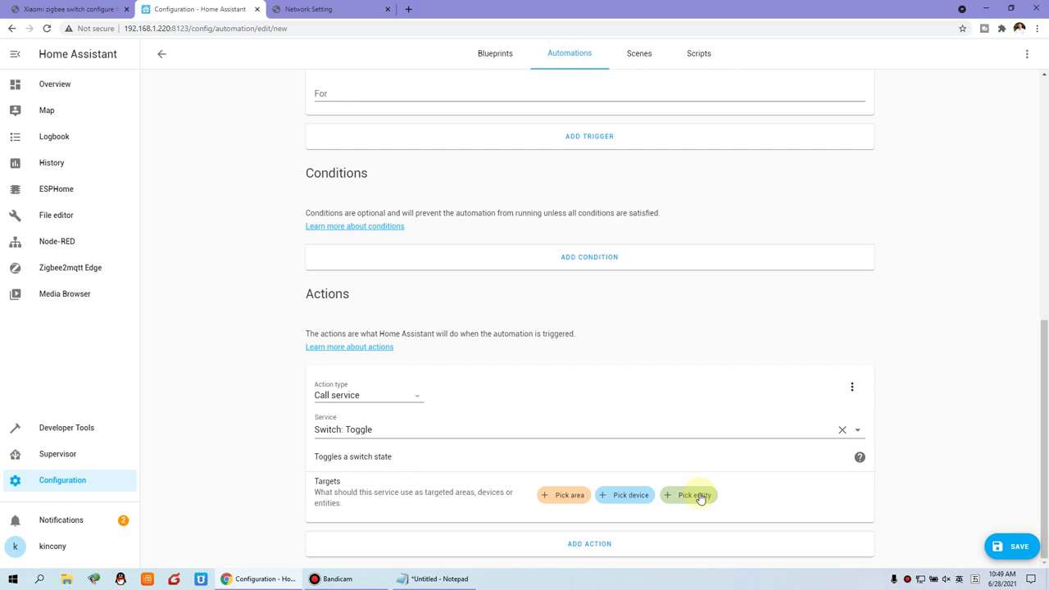
pyautogui.click(695, 495)
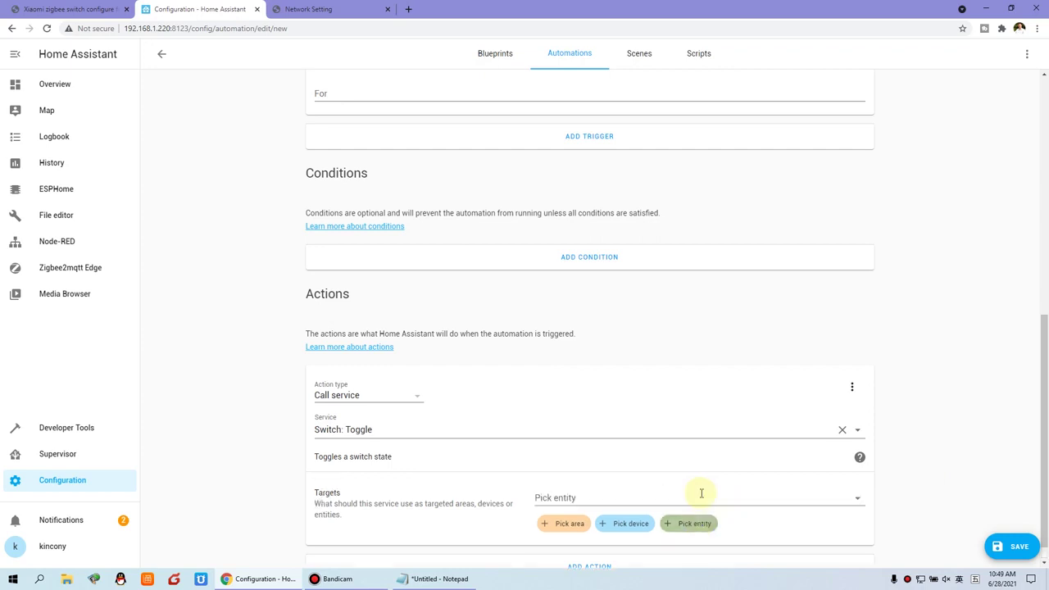
pyautogui.scroll(-10, 802, 304)
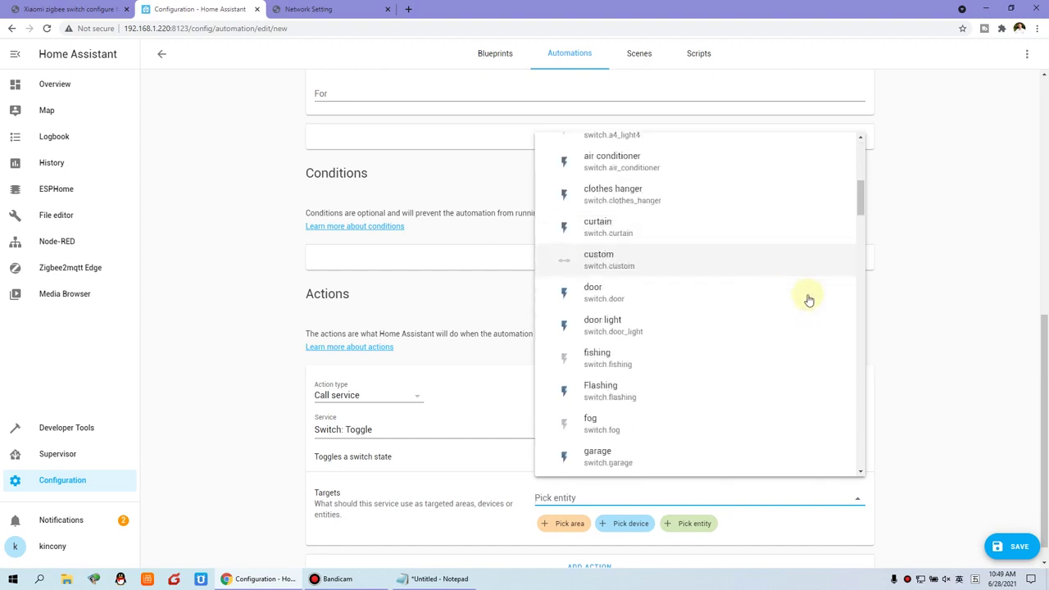
pyautogui.scroll(-1, 809, 300)
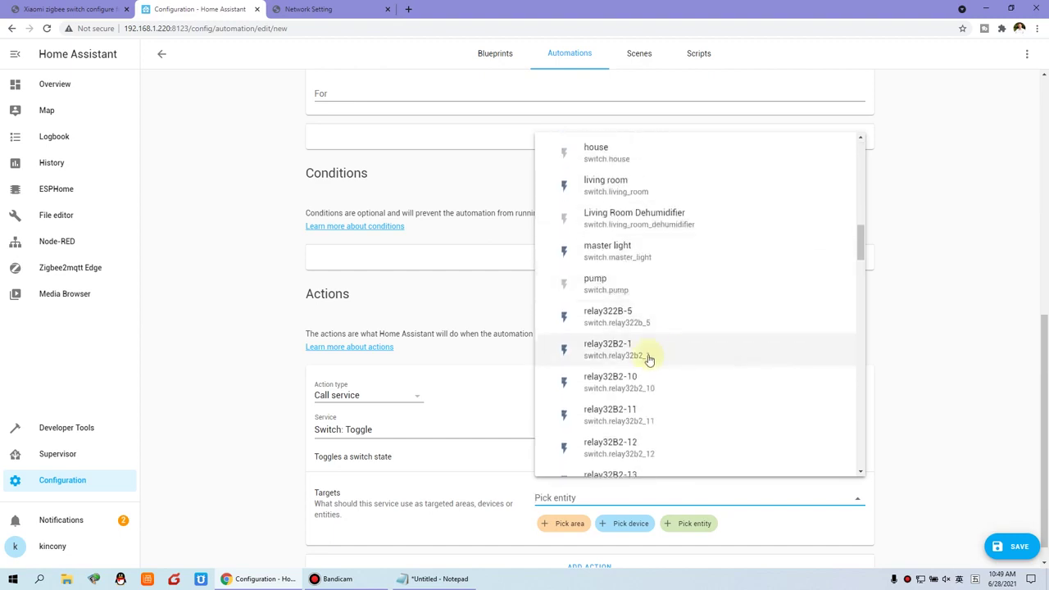
pyautogui.click(655, 350)
pyautogui.click(693, 515)
pyautogui.scroll(-10, 726, 347)
pyautogui.scroll(-3, 728, 346)
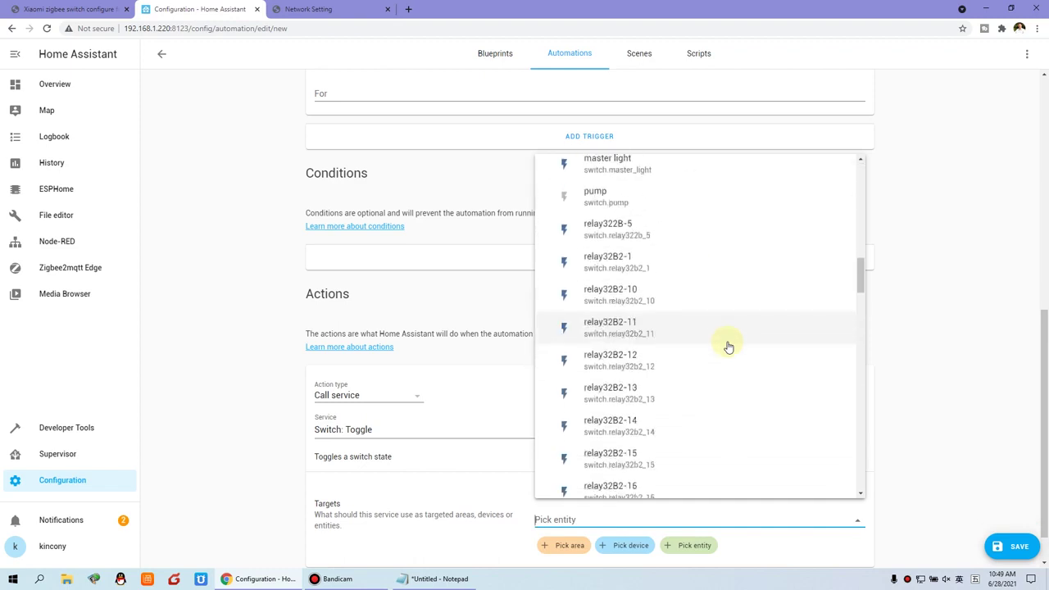
pyautogui.scroll(-4, 724, 341)
pyautogui.click(687, 401)
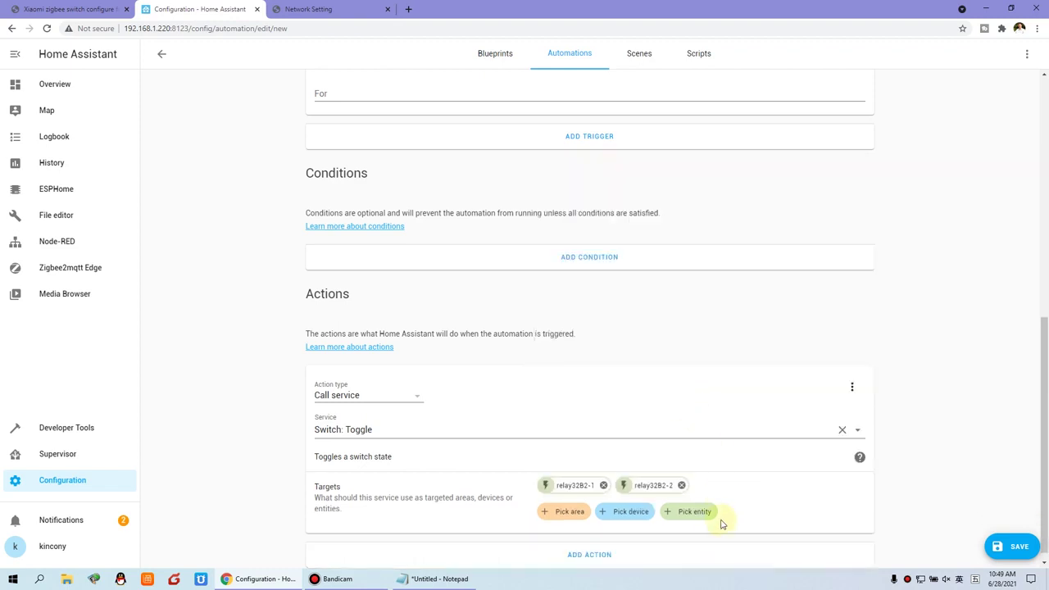
# Add the relay32B2-3 and relay32B2-4 entities to the many-click toggle action's targets
pyautogui.click(694, 514)
pyautogui.scroll(-15, 724, 396)
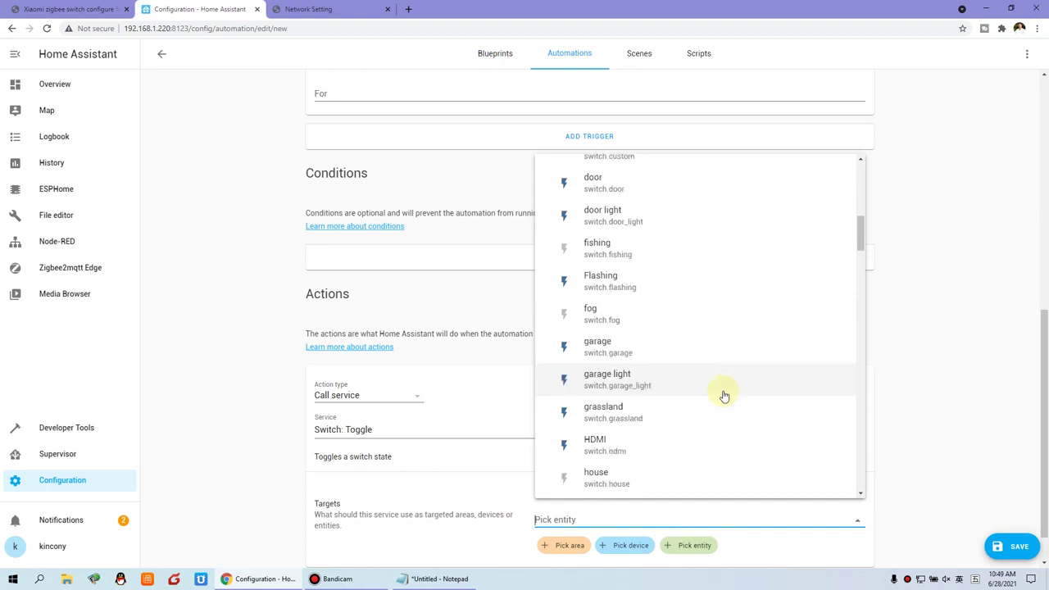
pyautogui.scroll(-3, 724, 396)
pyautogui.scroll(-3, 714, 381)
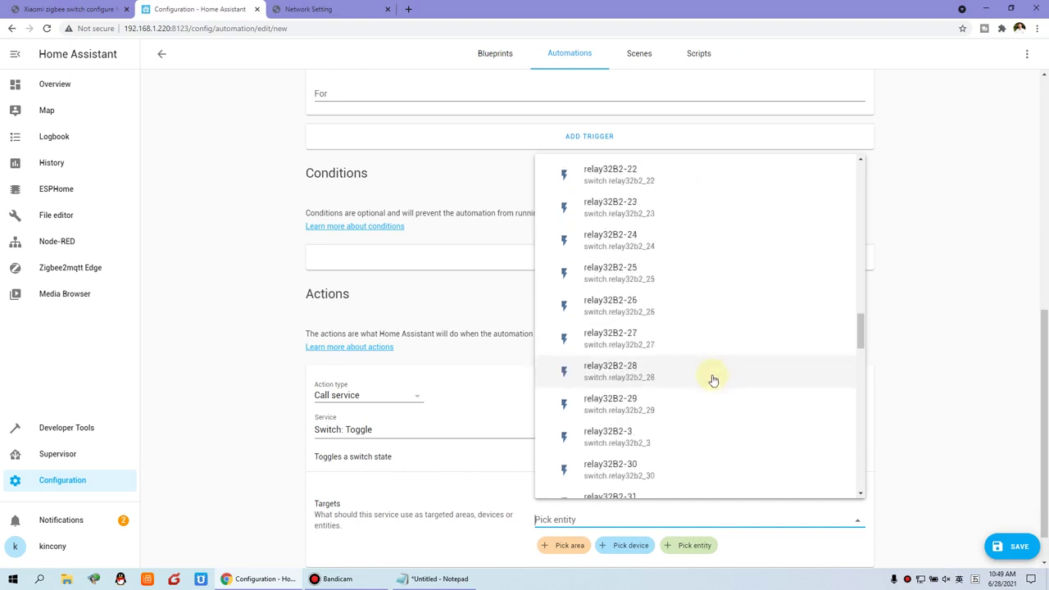
pyautogui.click(684, 445)
pyautogui.click(703, 514)
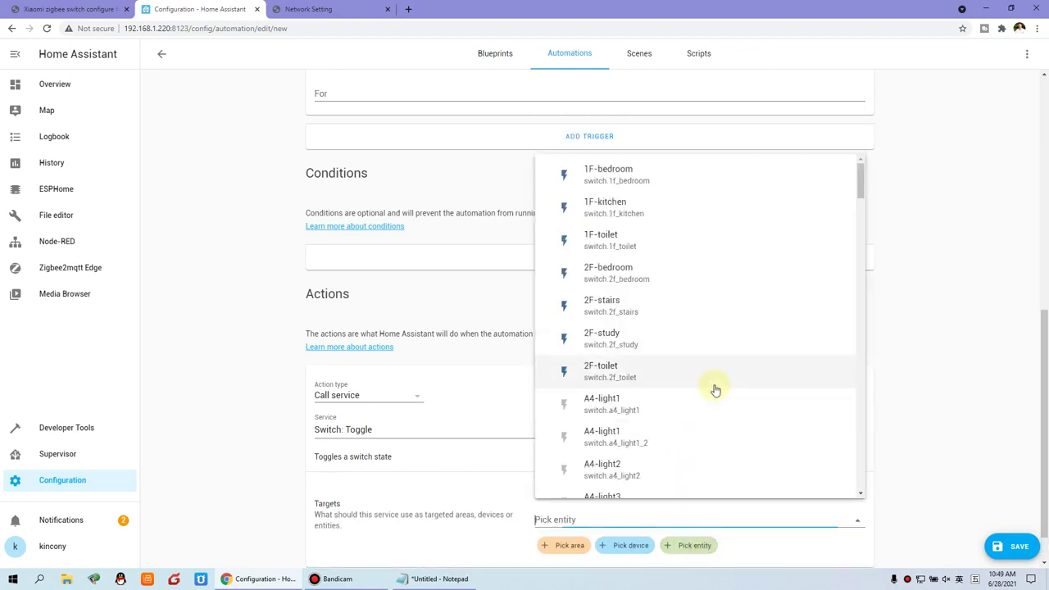
pyautogui.scroll(-15, 714, 391)
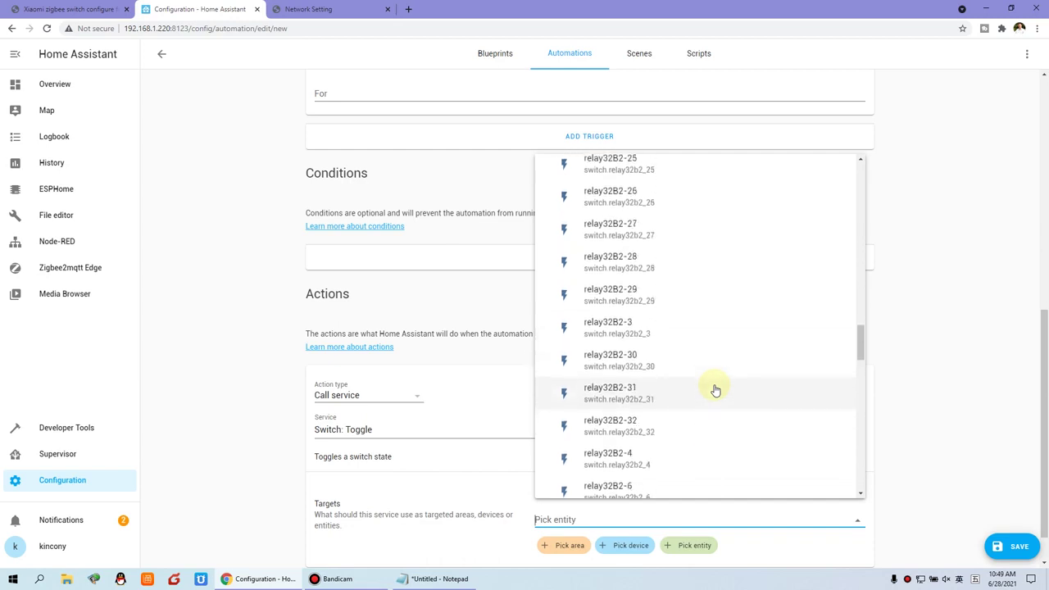
pyautogui.click(665, 457)
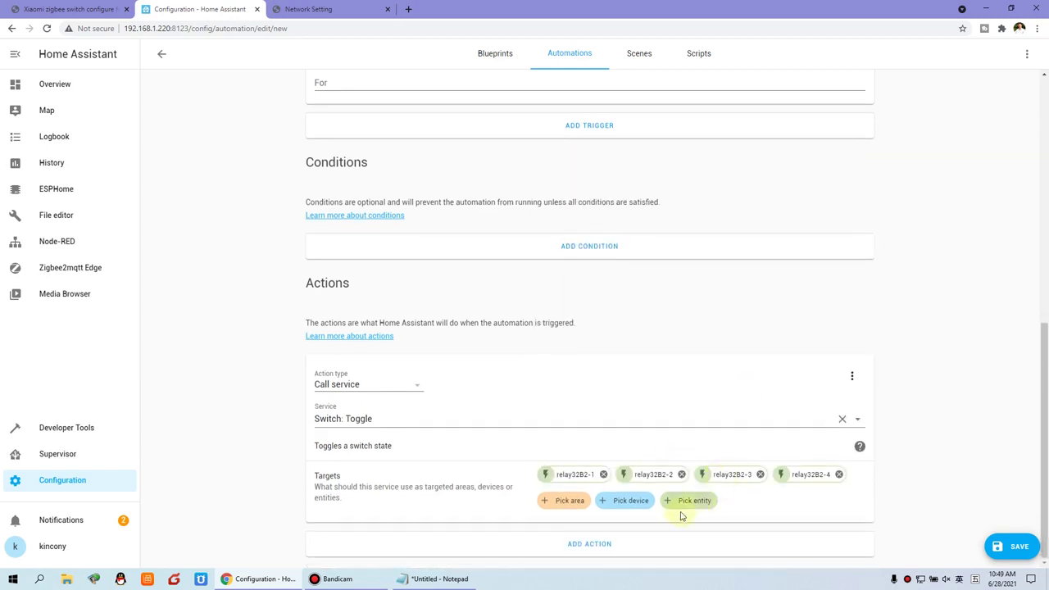
# Add the relay322B-5 entity as the fifth target of the toggle action and save the many-click automation
pyautogui.click(693, 509)
pyautogui.scroll(-13, 703, 364)
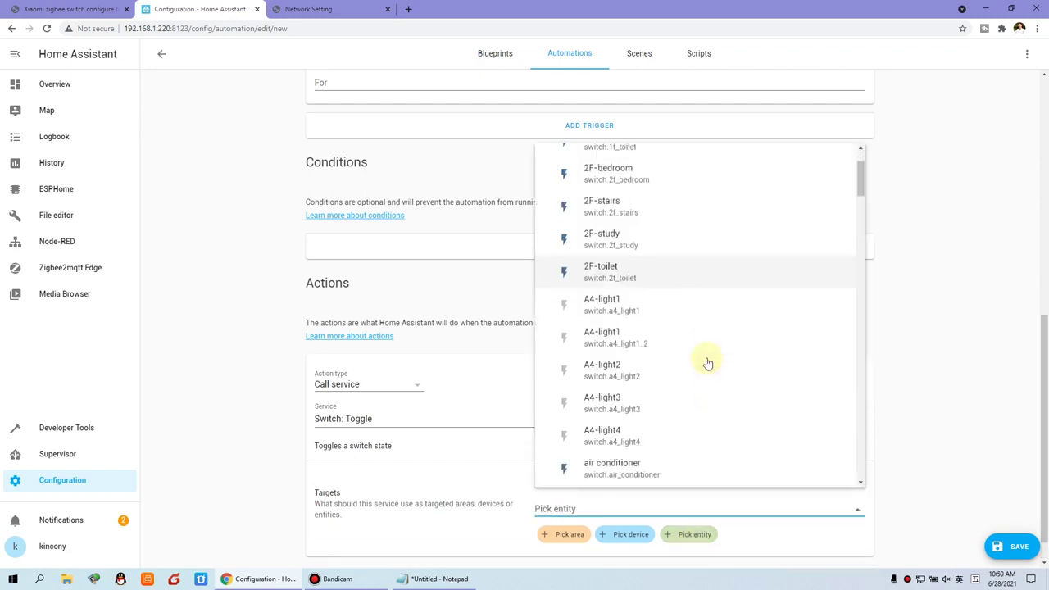
pyautogui.scroll(-10, 709, 363)
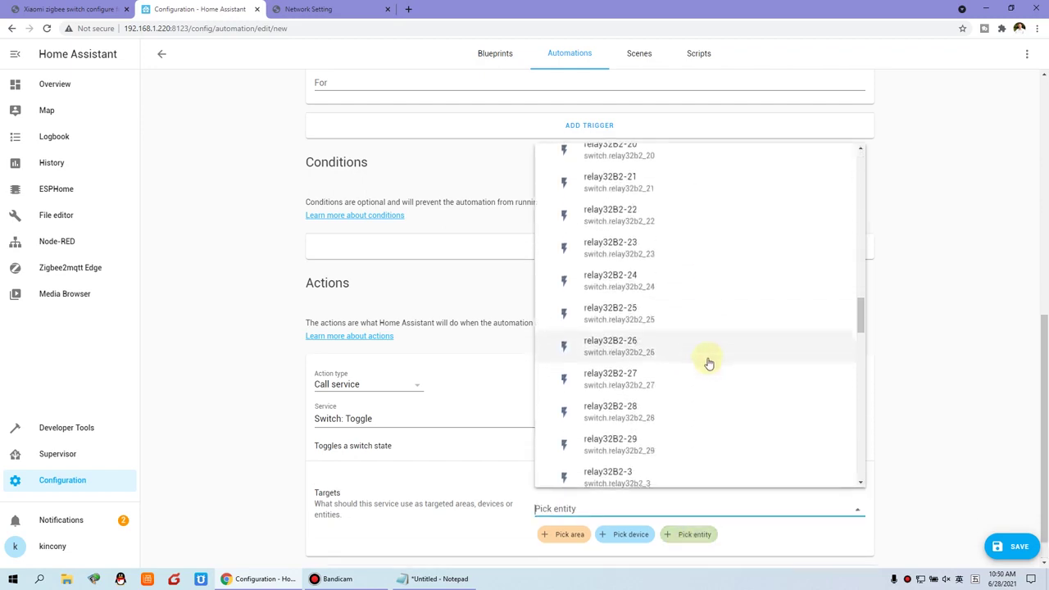
pyautogui.scroll(-3, 675, 353)
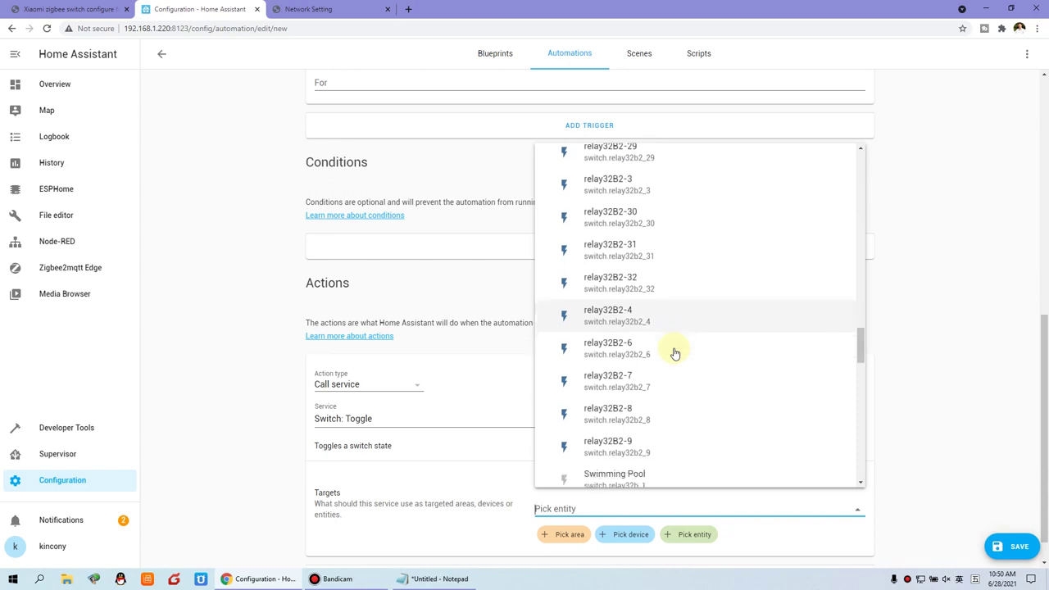
pyautogui.scroll(7, 675, 353)
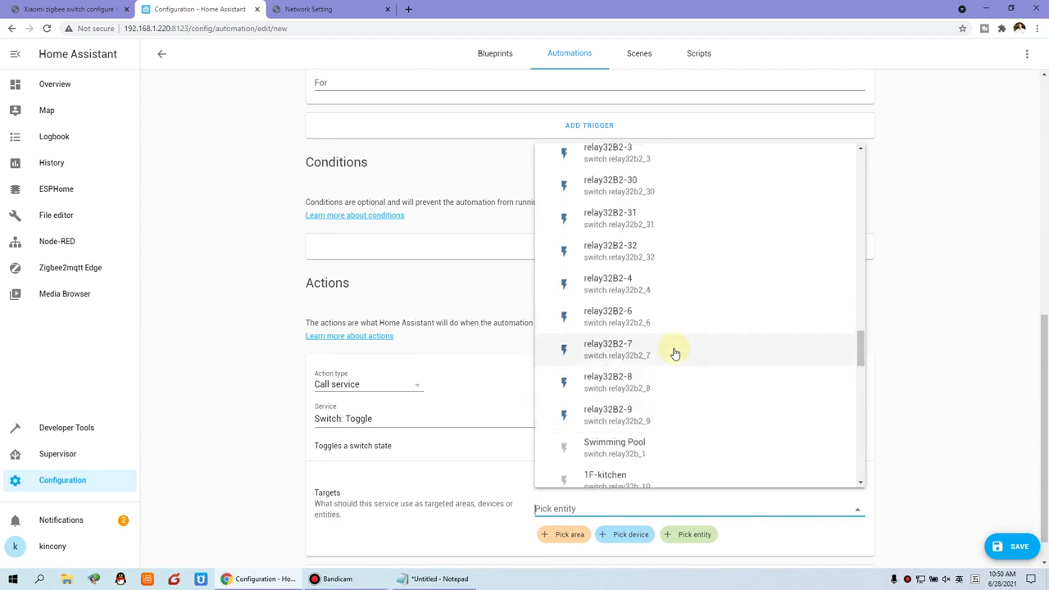
pyautogui.scroll(5, 674, 354)
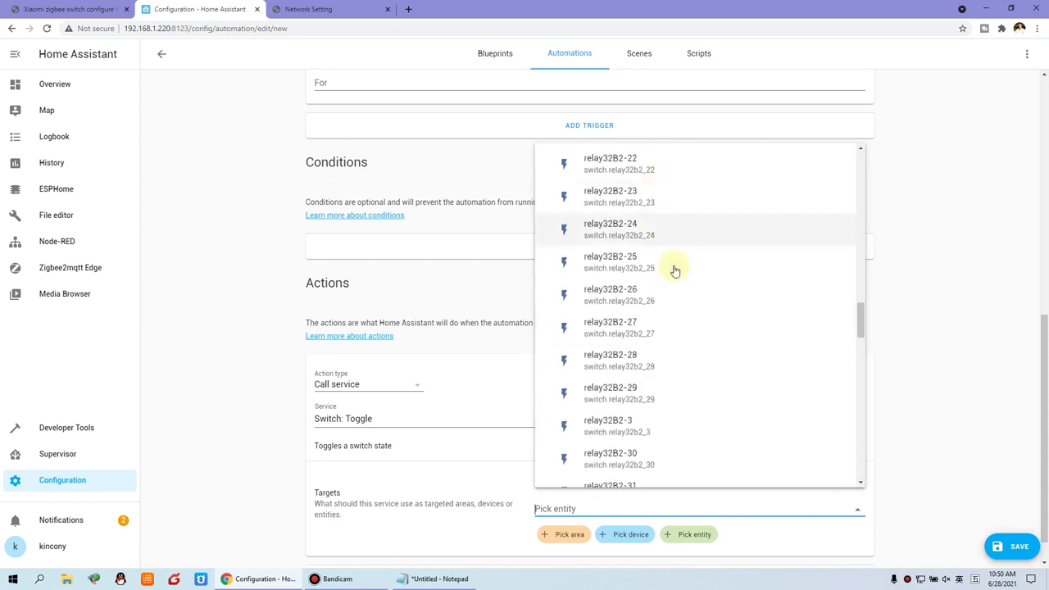
pyautogui.scroll(5, 696, 379)
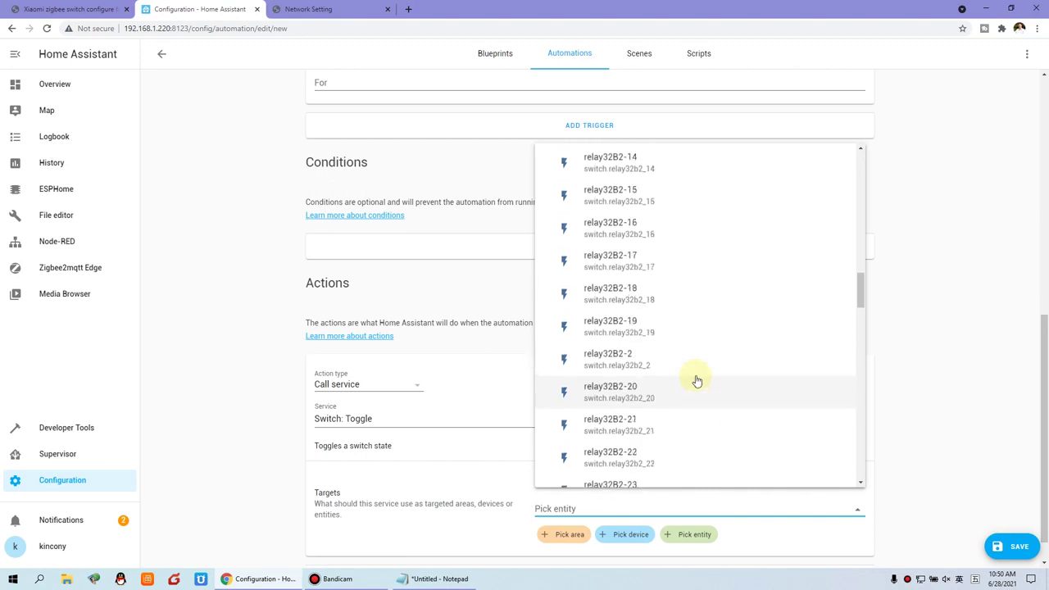
pyautogui.click(658, 219)
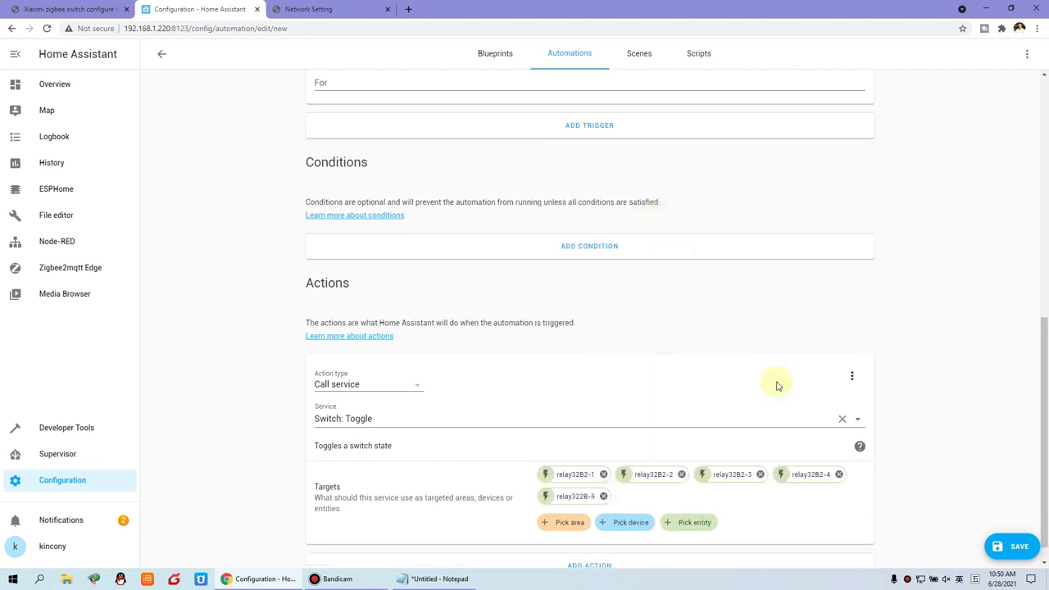
pyautogui.scroll(-1, 968, 492)
pyautogui.click(1019, 547)
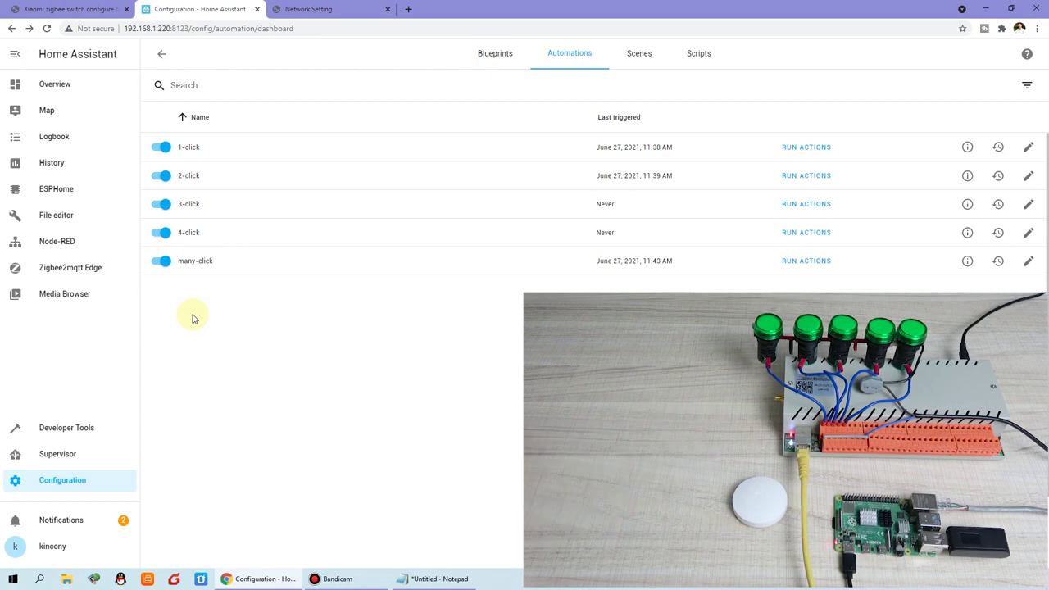
# Disable the many-click, 4-click, 3-click, 2-click and 1-click automations in the automation list
pyautogui.click(163, 262)
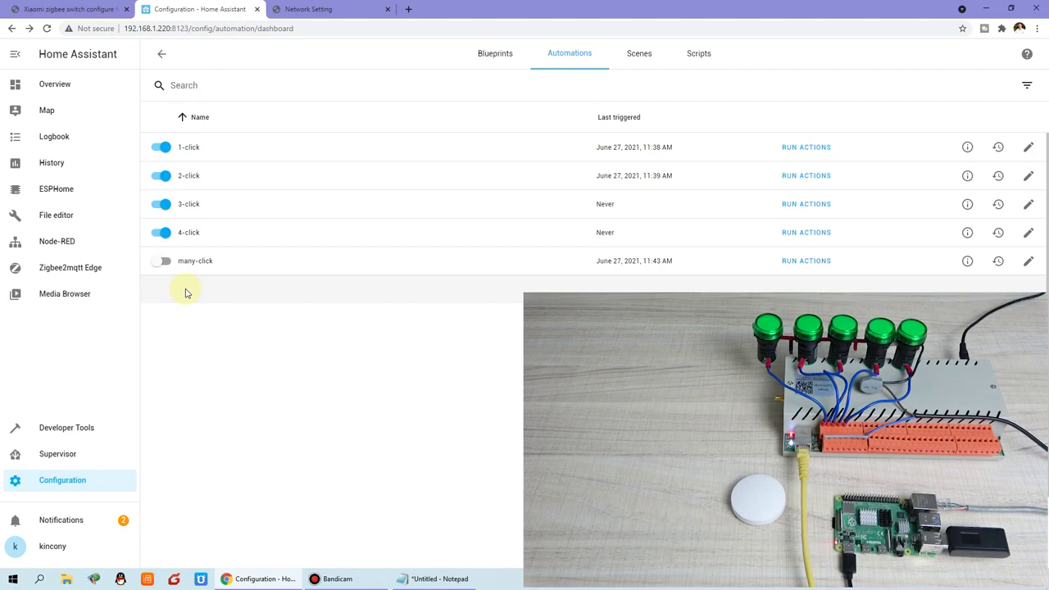
pyautogui.click(161, 233)
pyautogui.click(163, 203)
pyautogui.click(162, 176)
pyautogui.click(160, 147)
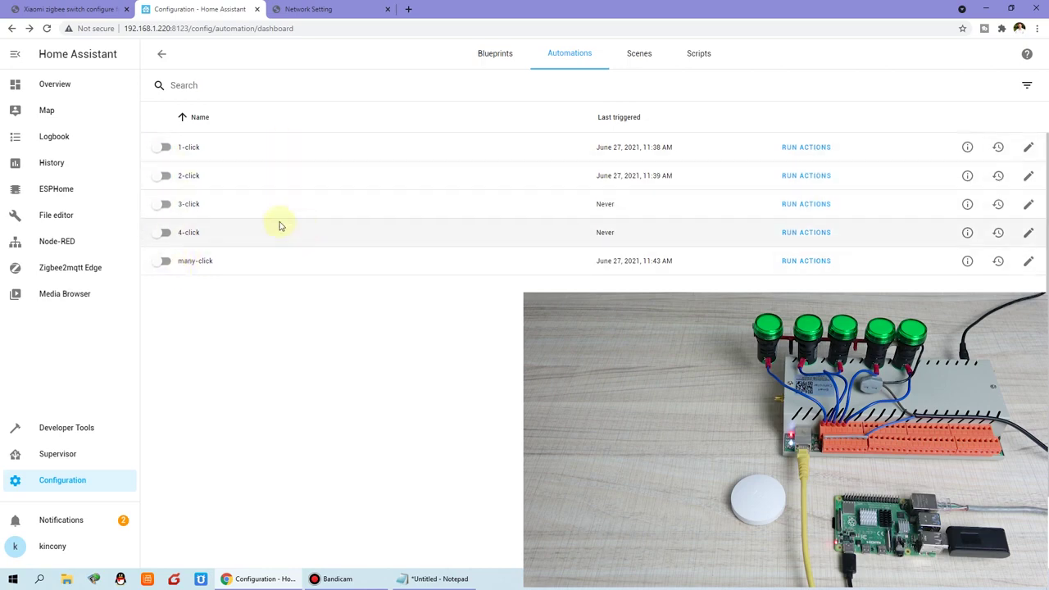
# Enable the 1-click, 2-click, 3-click, 4-click and many-click automations in the automation list
pyautogui.click(161, 147)
pyautogui.click(161, 175)
pyautogui.click(162, 203)
pyautogui.click(162, 233)
pyautogui.click(163, 261)
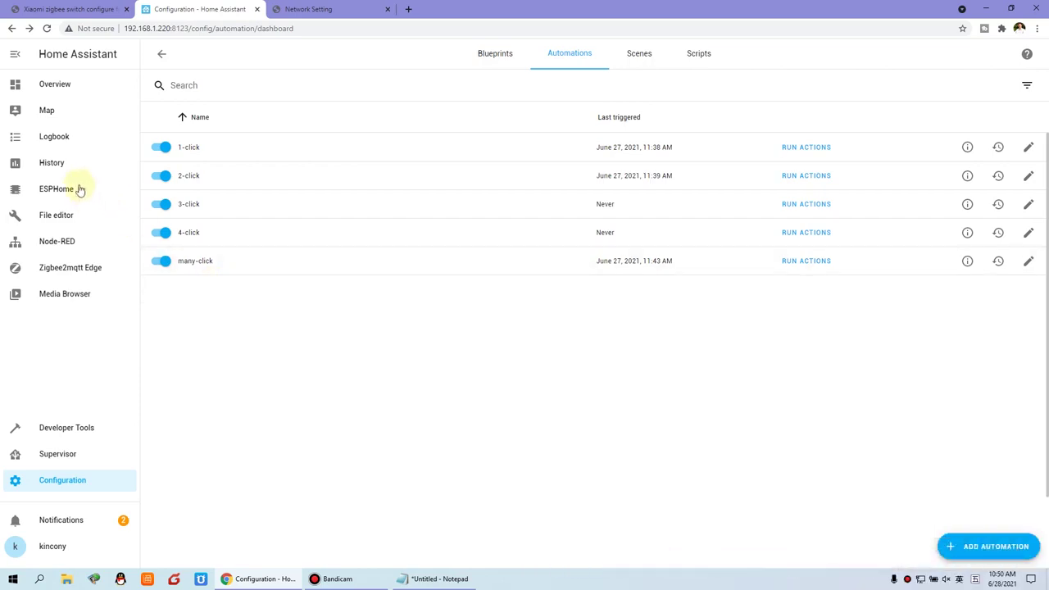
# Open Zigbee2mqtt Edge and its Xiaomi link to the zigbee2mqtt.io supported devices page, and examine the vendor list and the page's introduction
pyautogui.click(72, 275)
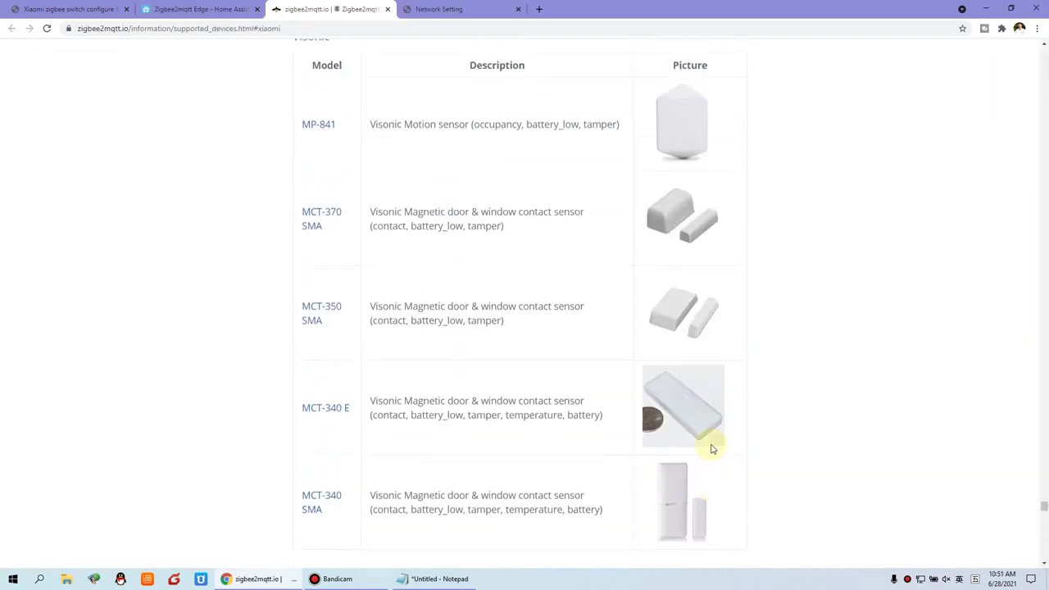
pyautogui.scroll(3, 712, 447)
pyautogui.scroll(1, 712, 448)
pyautogui.scroll(-8, 711, 447)
pyautogui.scroll(-6, 711, 448)
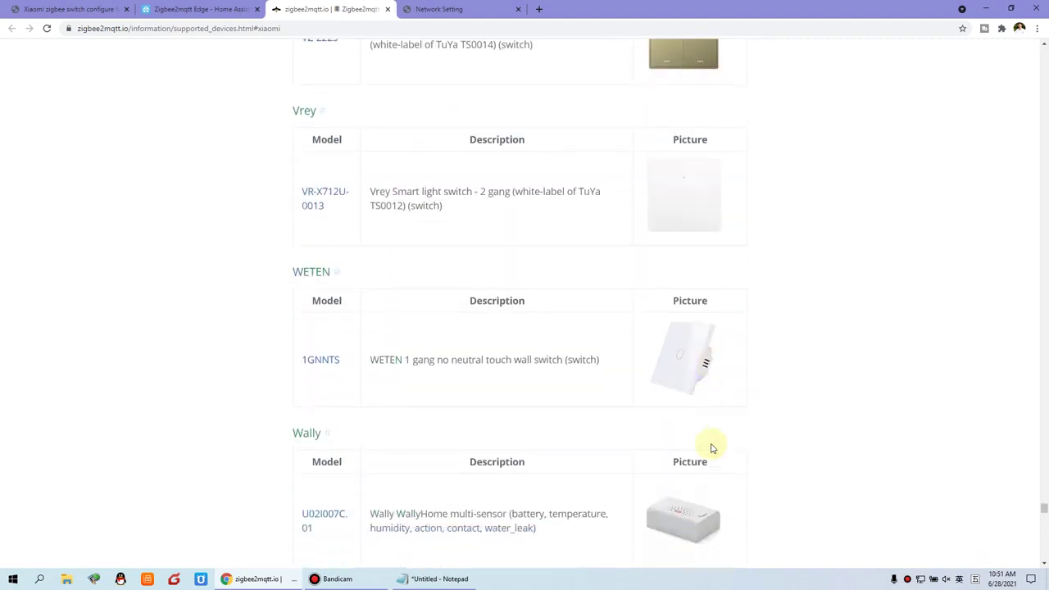
pyautogui.scroll(-10, 712, 448)
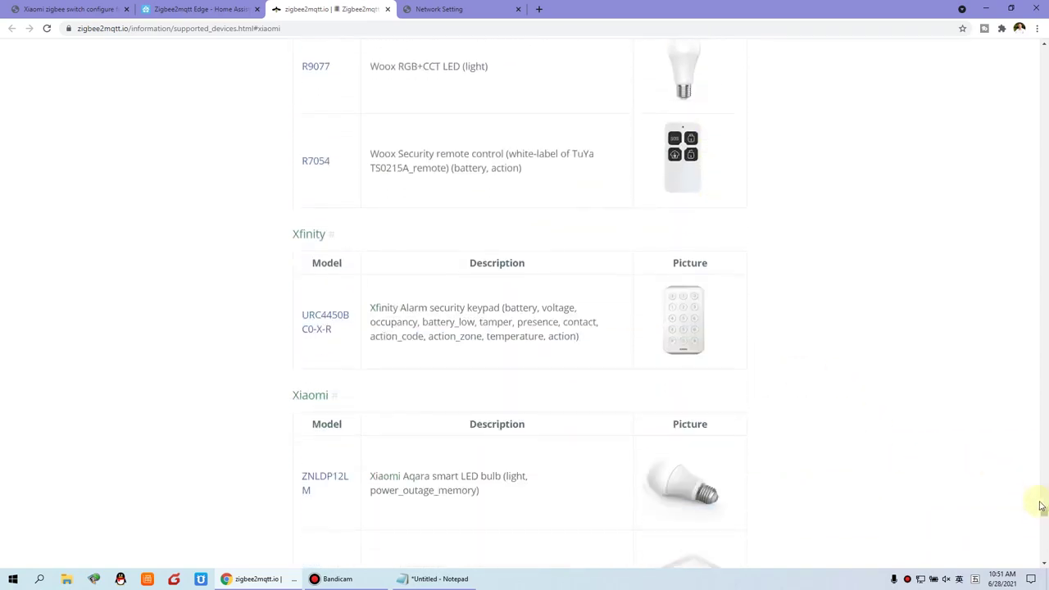
pyautogui.moveTo(1044, 515); pyautogui.dragTo(1044, 54)
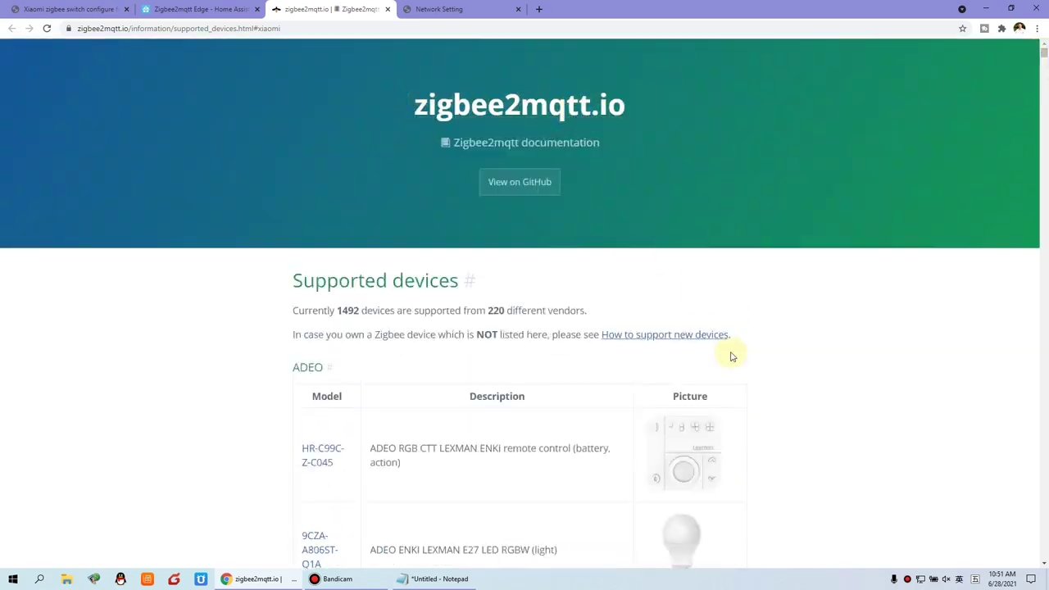
pyautogui.scroll(-2, 726, 398)
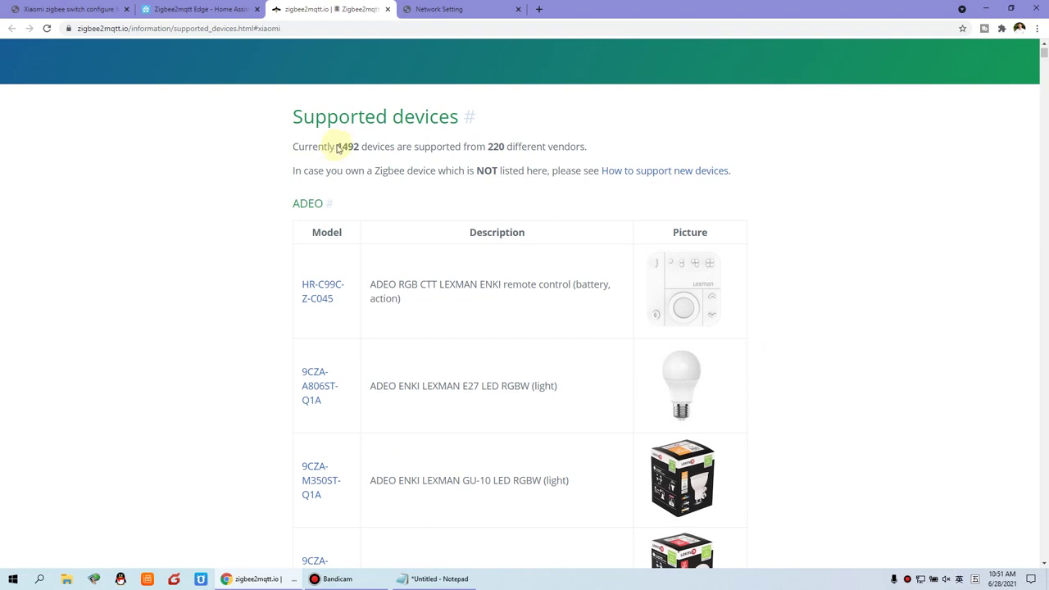
pyautogui.scroll(-5, 782, 447)
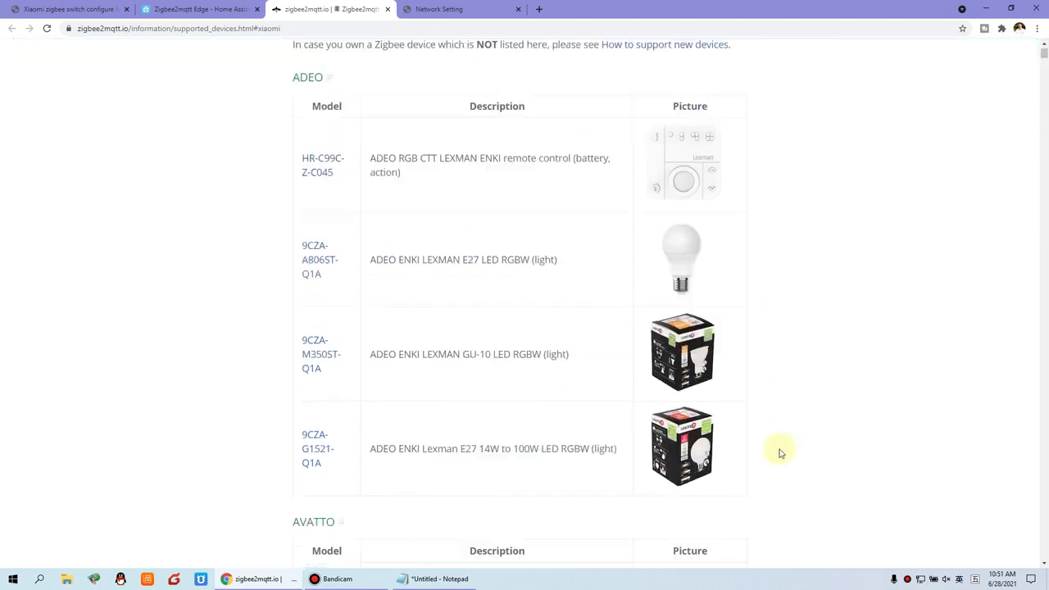
# Search the supported devices page for "xiao" and examine the Xiaomi lights, wireless switches and wall switches
pyautogui.hotkey('ctrl', 'f')
pyautogui.write('xiao')
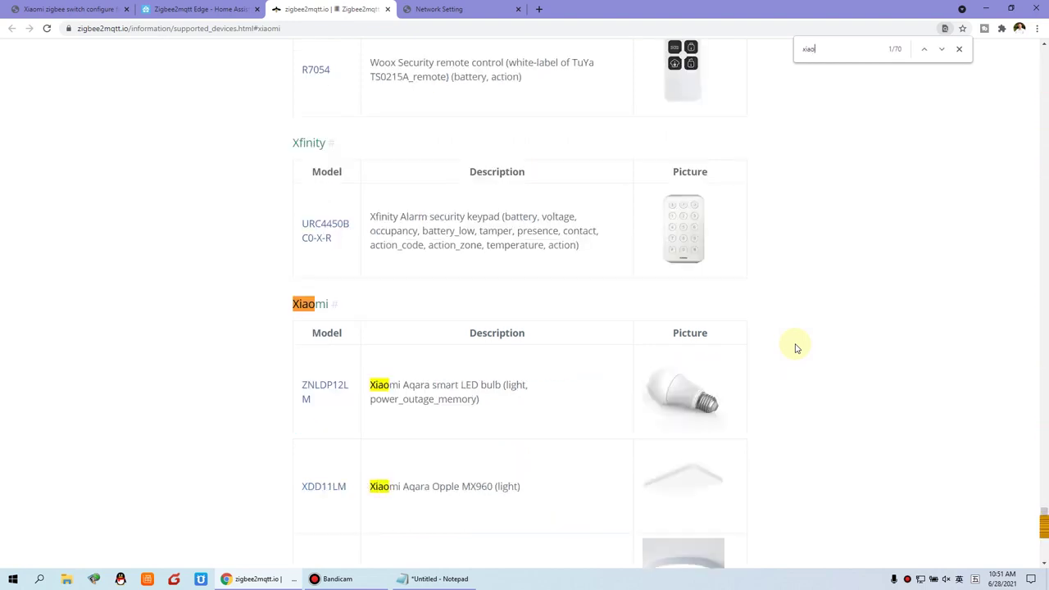
pyautogui.press('Escape')
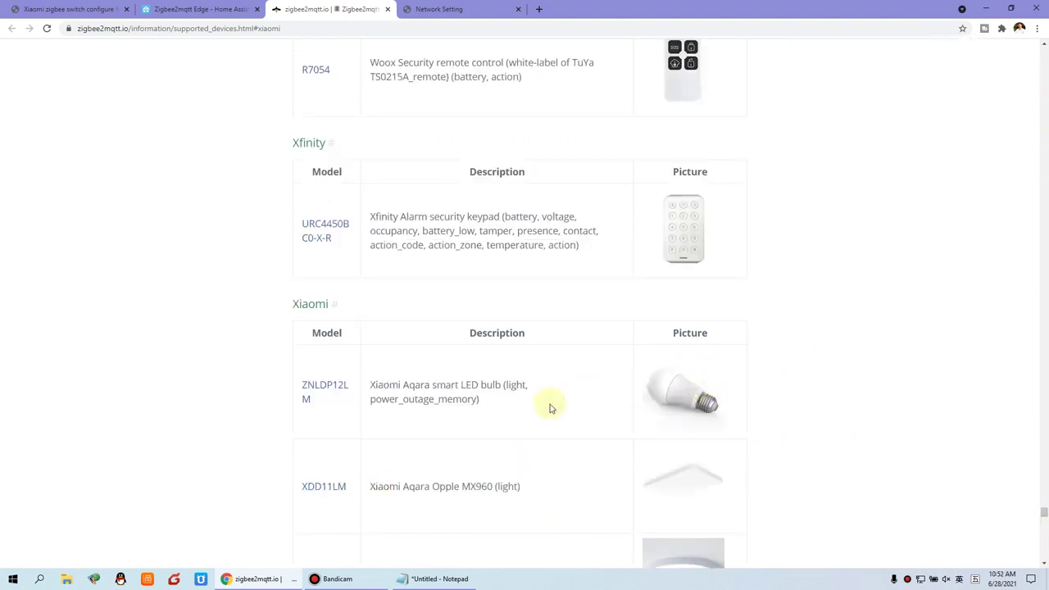
pyautogui.scroll(-2, 516, 344)
pyautogui.scroll(-5, 506, 323)
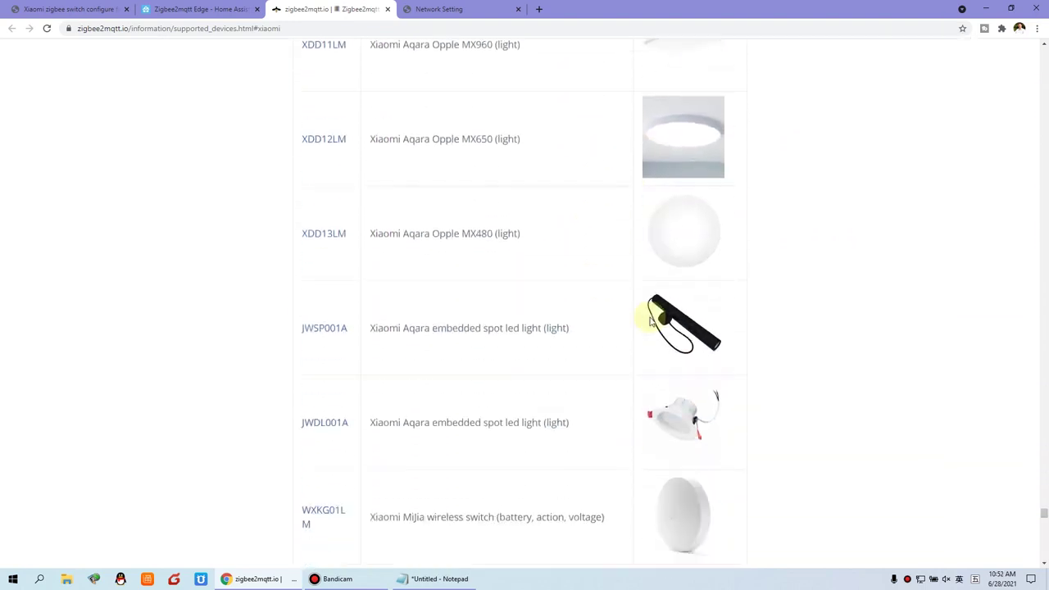
pyautogui.scroll(-2, 524, 313)
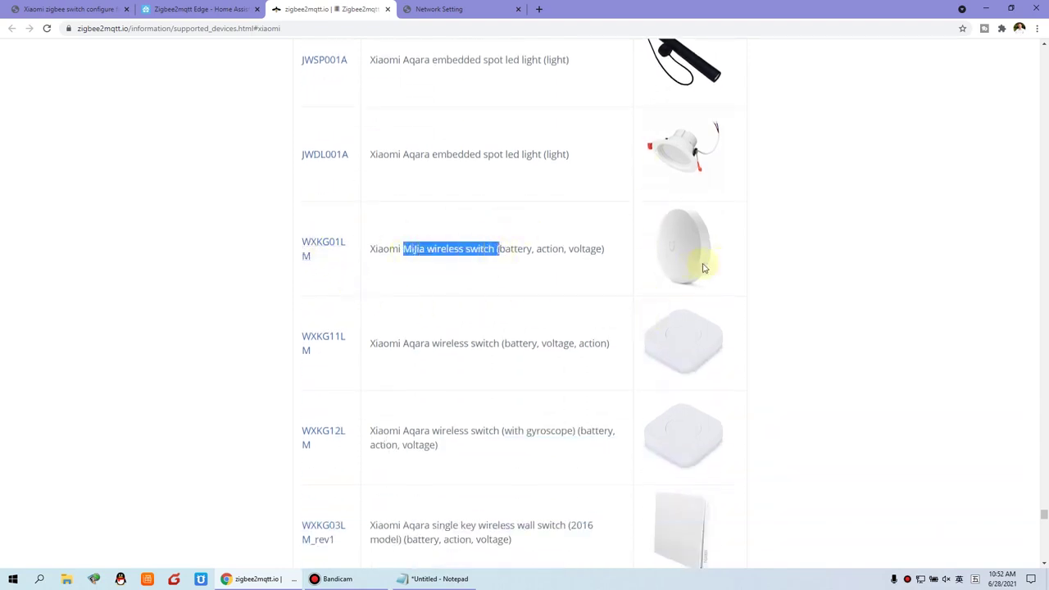
pyautogui.scroll(-3, 714, 291)
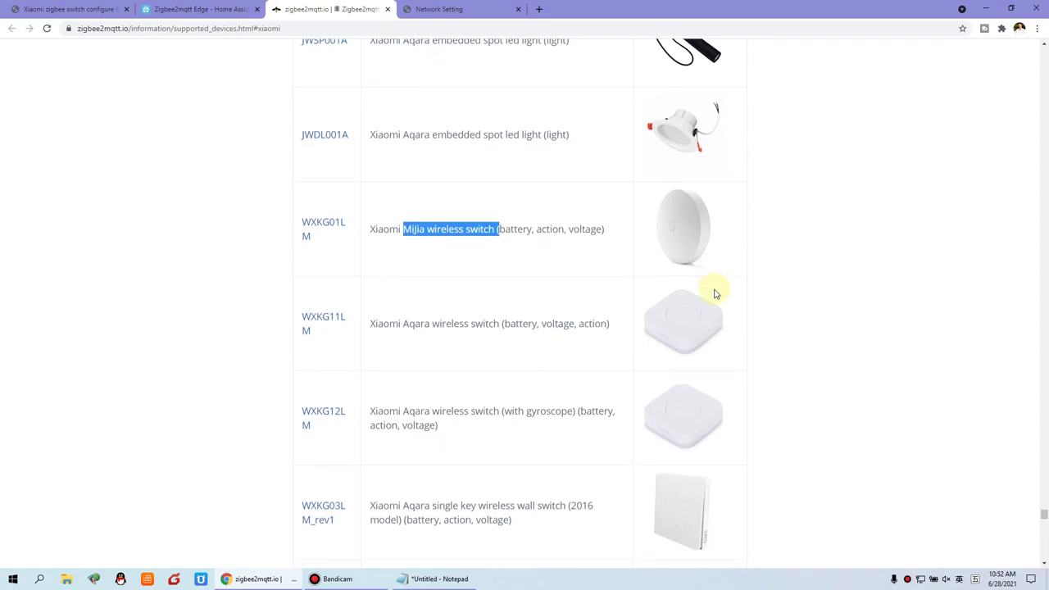
pyautogui.scroll(-8, 714, 367)
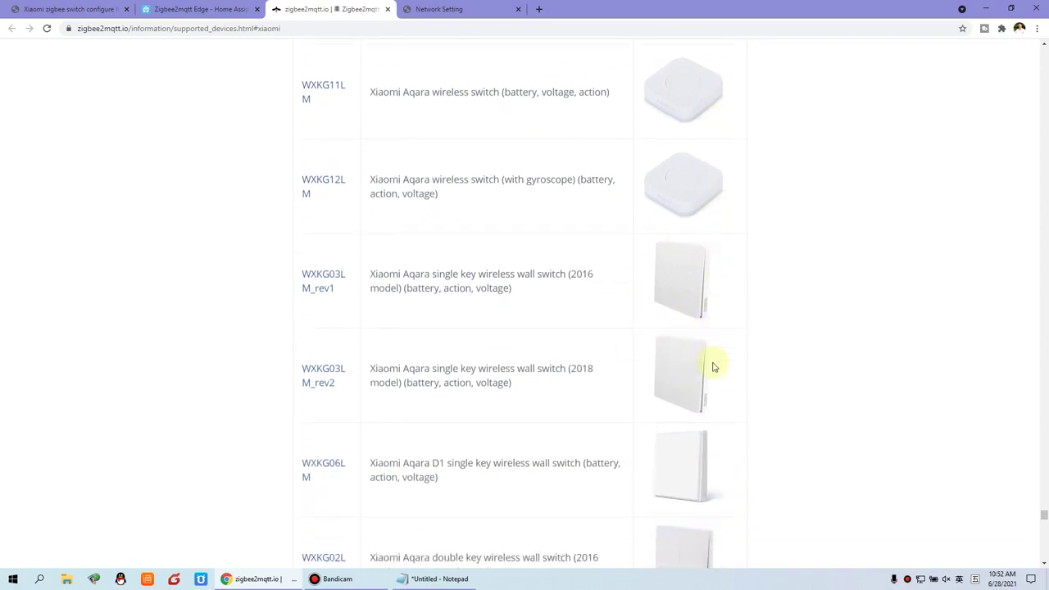
pyautogui.scroll(-14, 714, 366)
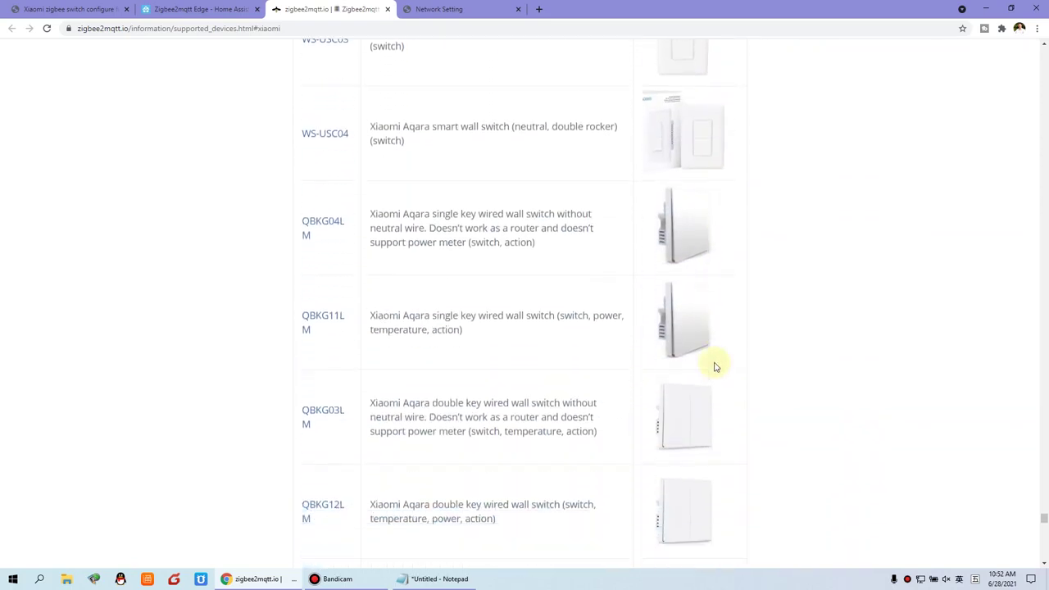
# Examine the Xiaomi climate, motion, door and water leak sensors and power plugs, and return to the Zigbee2mqtt Edge device list
pyautogui.scroll(-2, 714, 366)
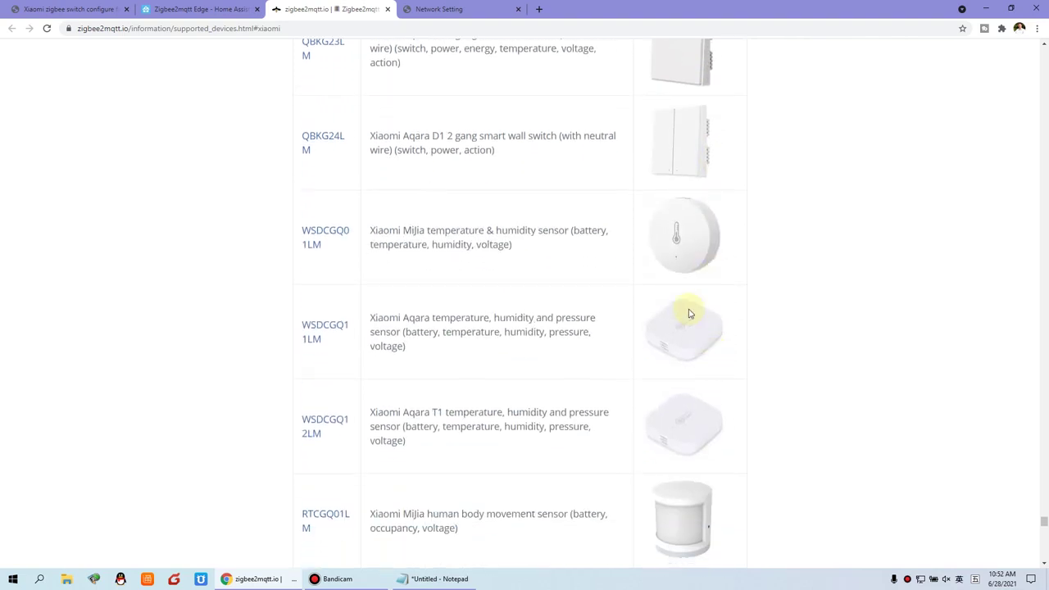
pyautogui.scroll(-3, 774, 314)
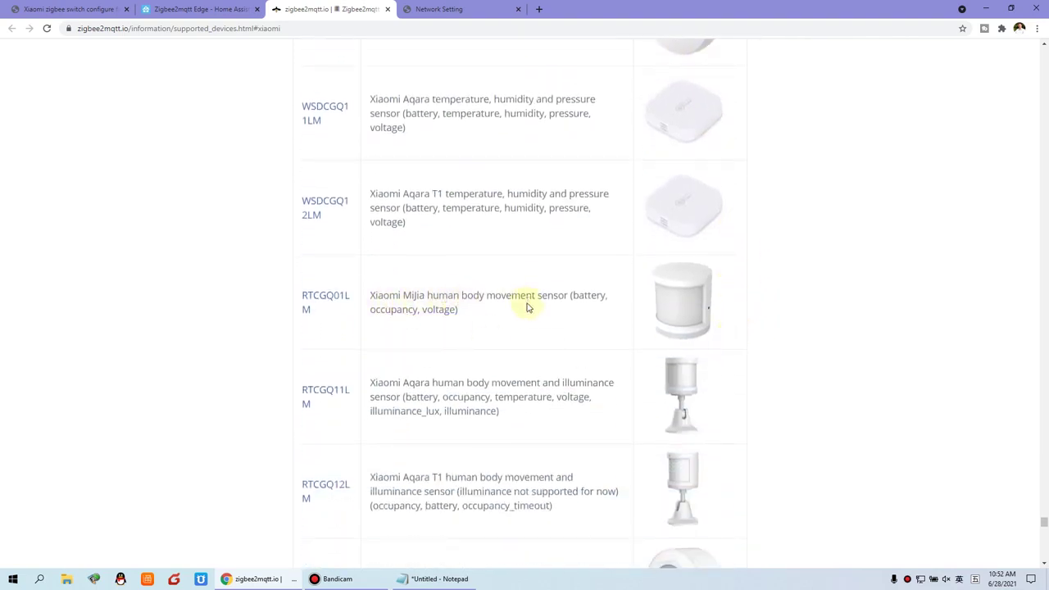
pyautogui.scroll(-2, 578, 320)
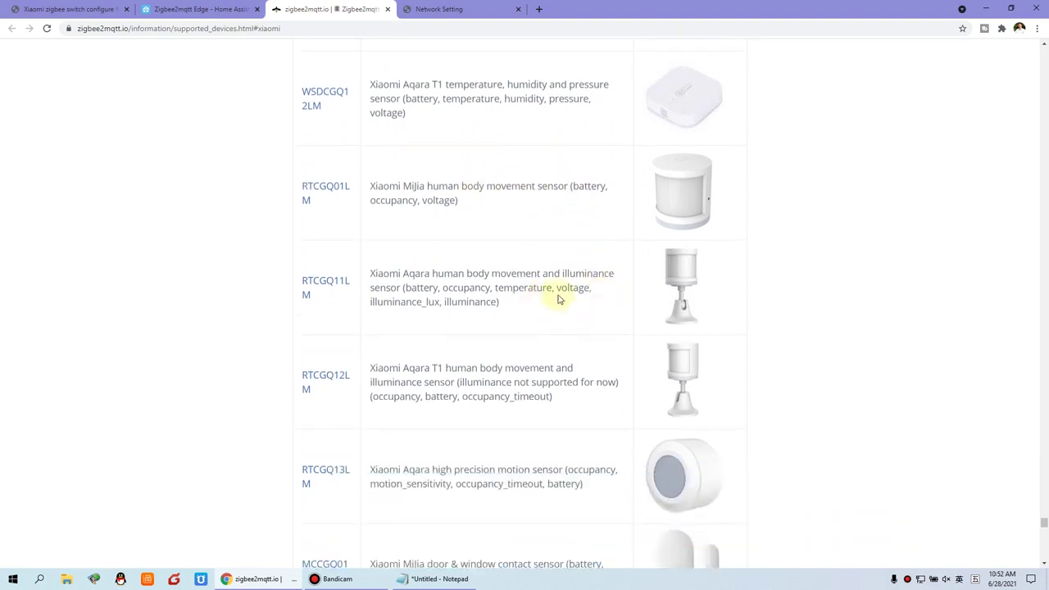
pyautogui.scroll(-2, 556, 299)
pyautogui.scroll(-2, 604, 320)
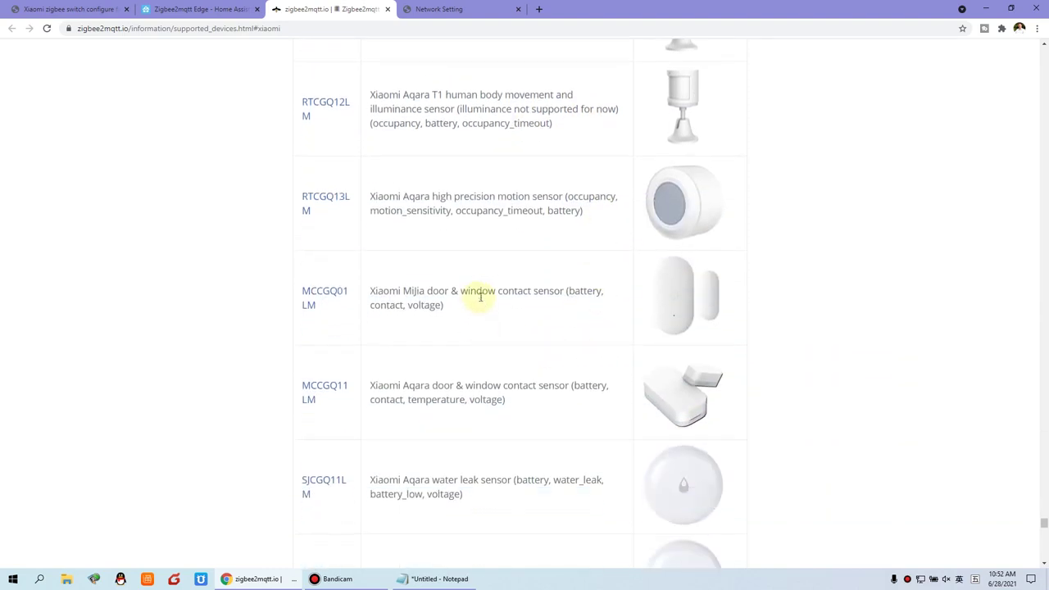
pyautogui.scroll(-2, 618, 311)
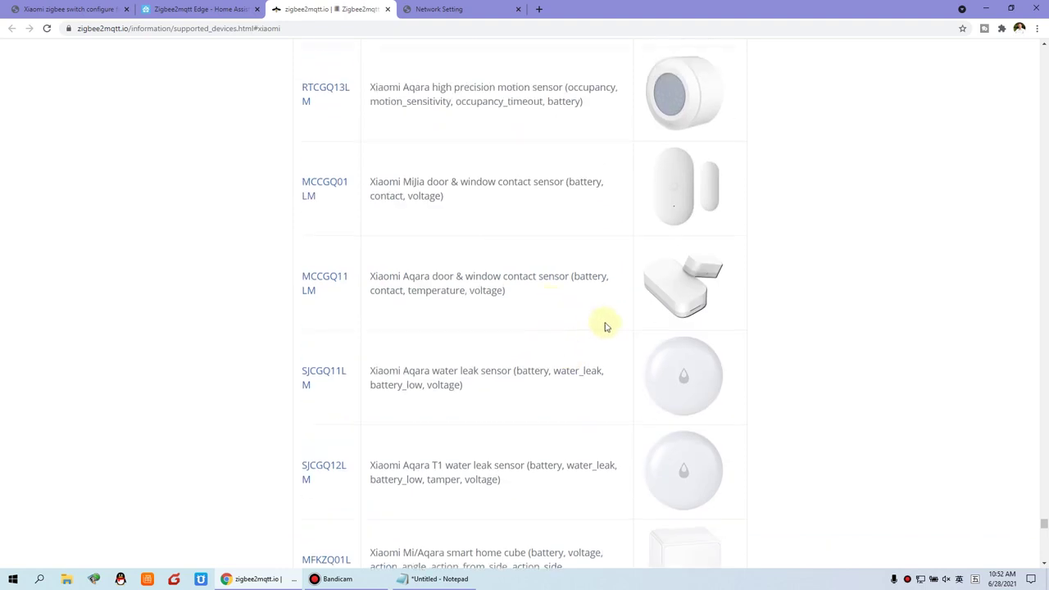
pyautogui.scroll(-8, 599, 324)
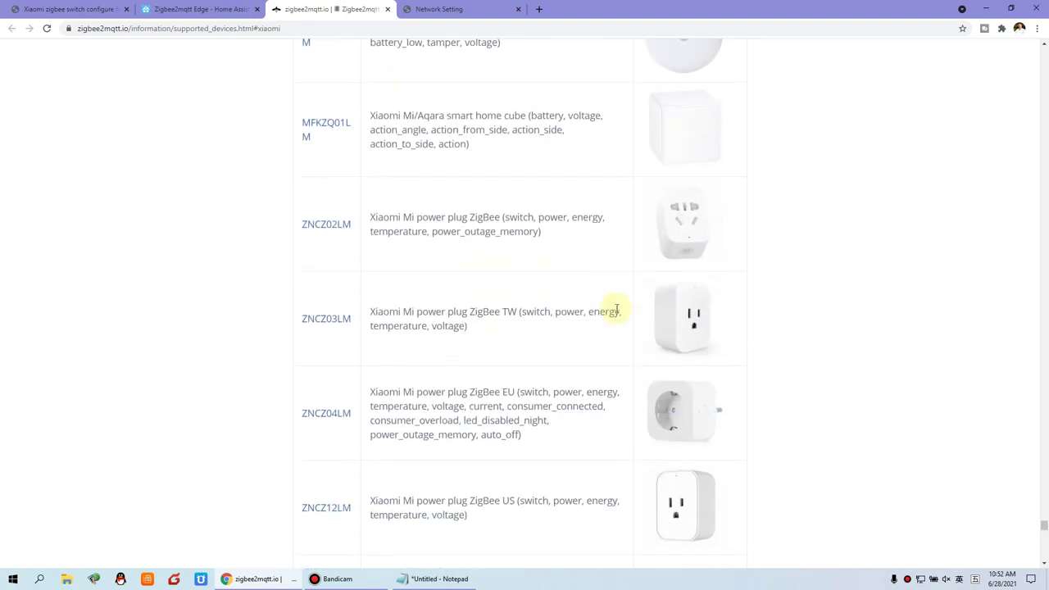
pyautogui.click(197, 9)
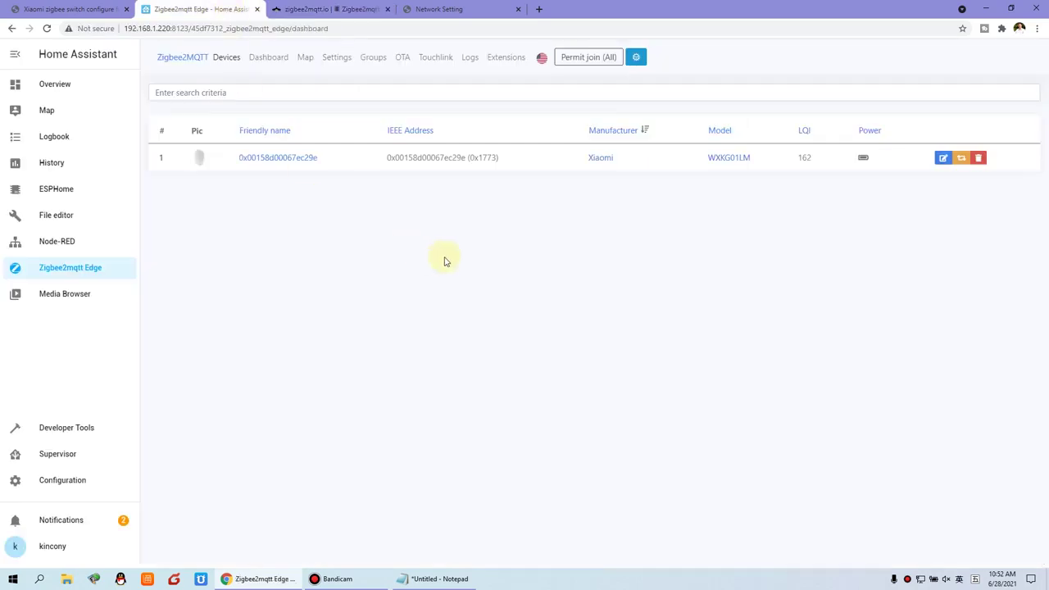